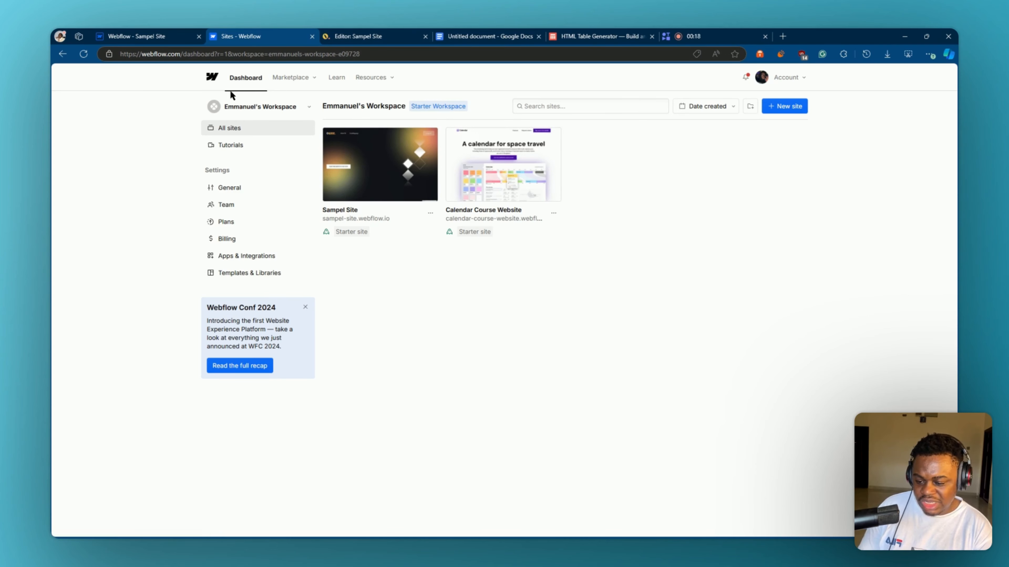
# Step: Switch to the Sampel Site editor and start a new post in the Blog Posts collection
pyautogui.click(430, 213)
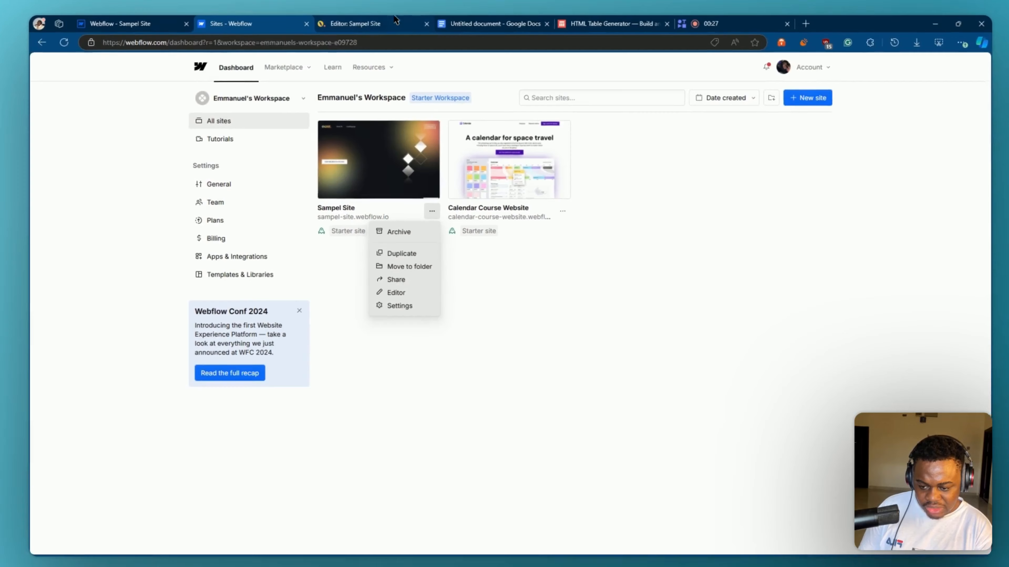
pyautogui.click(395, 20)
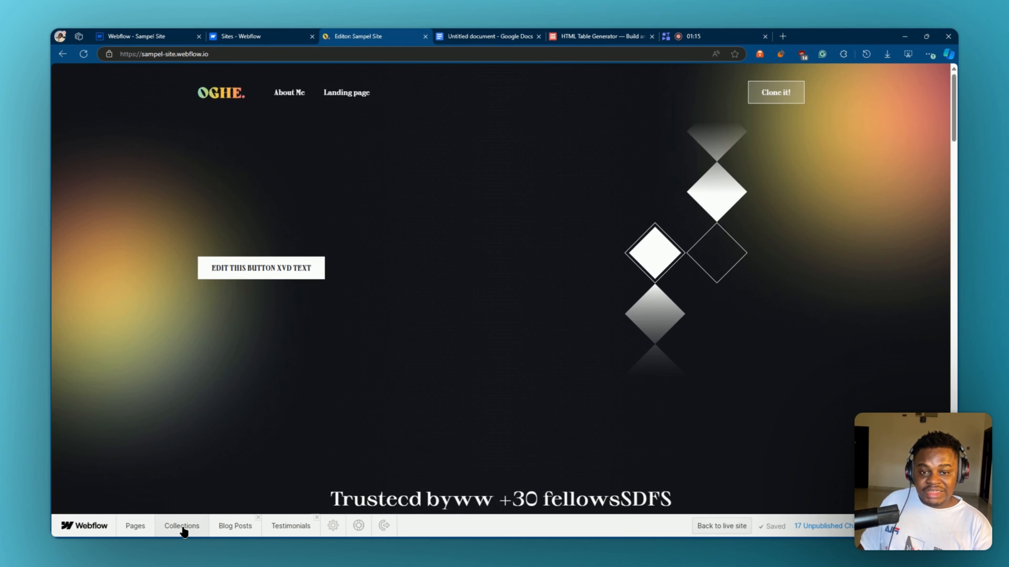
pyautogui.click(235, 530)
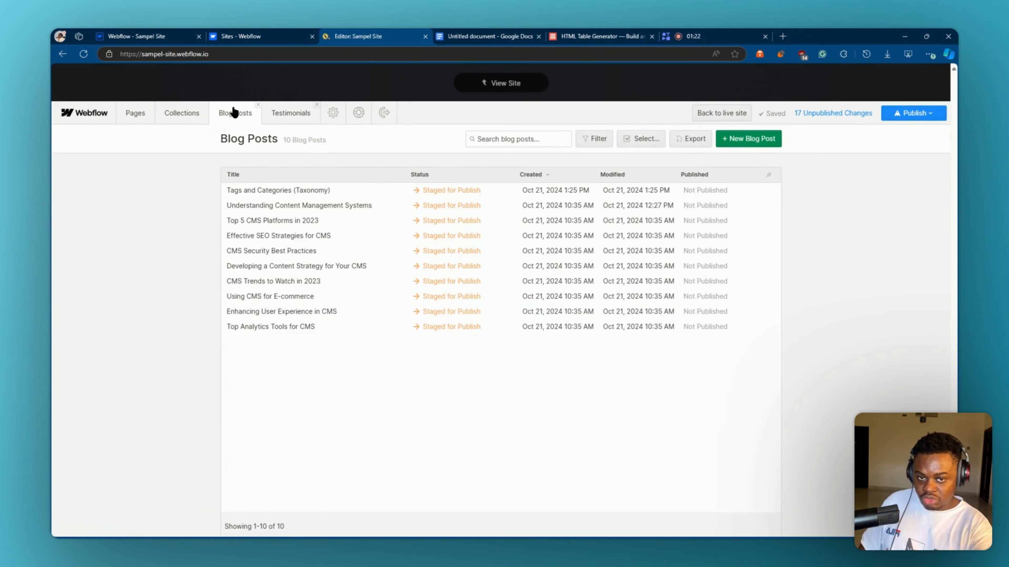
pyautogui.click(191, 118)
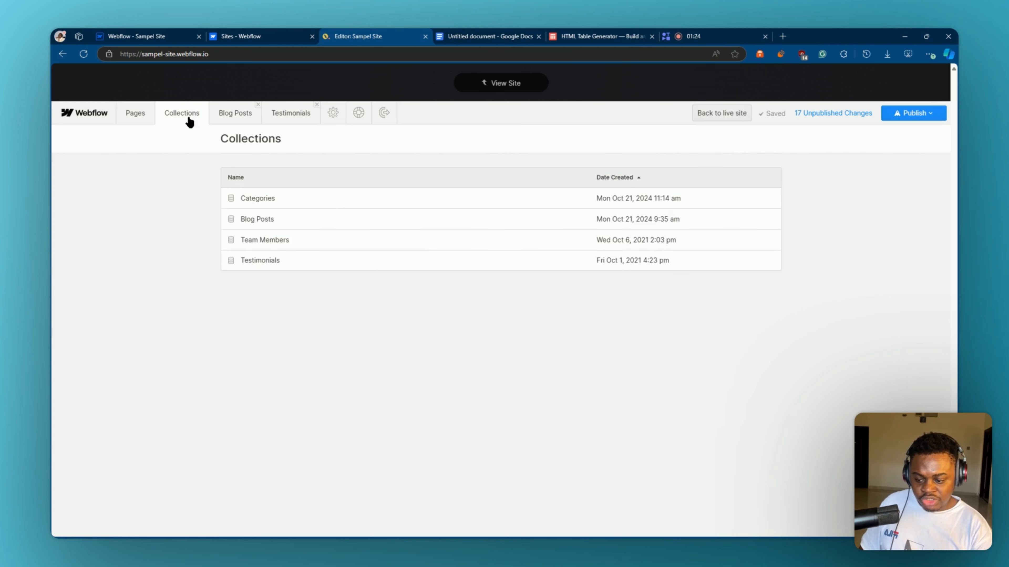
pyautogui.click(263, 220)
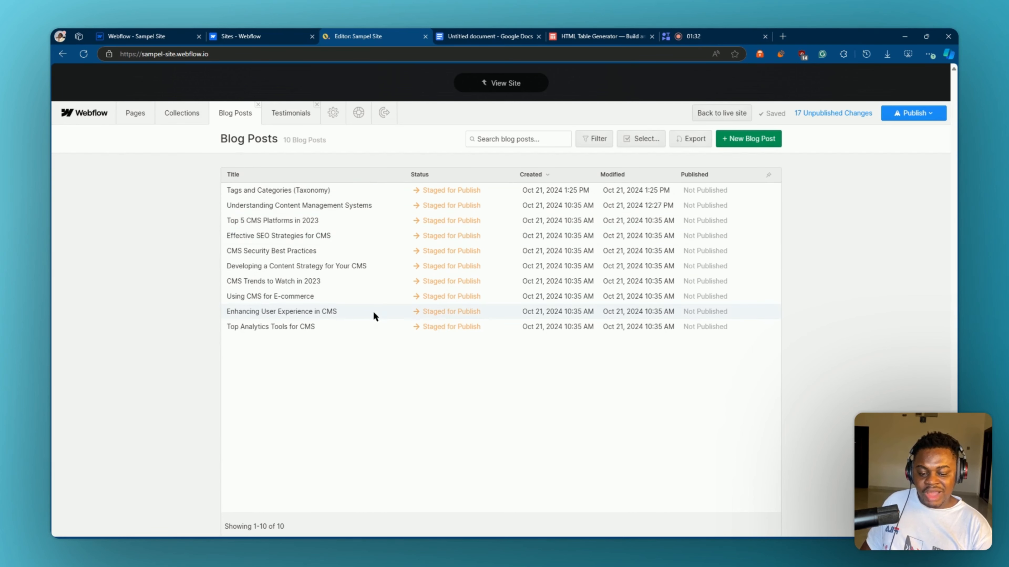
pyautogui.click(753, 149)
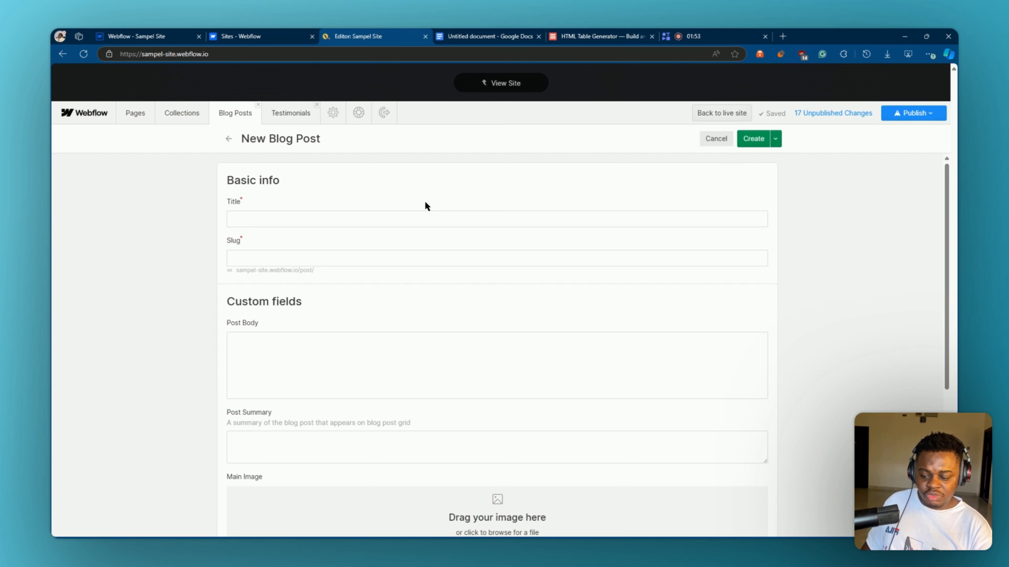
# Step: Examine the new blog post form's fields, from Title and Slug through Post Body and images to Color and category
pyautogui.click(351, 218)
pyautogui.click(318, 263)
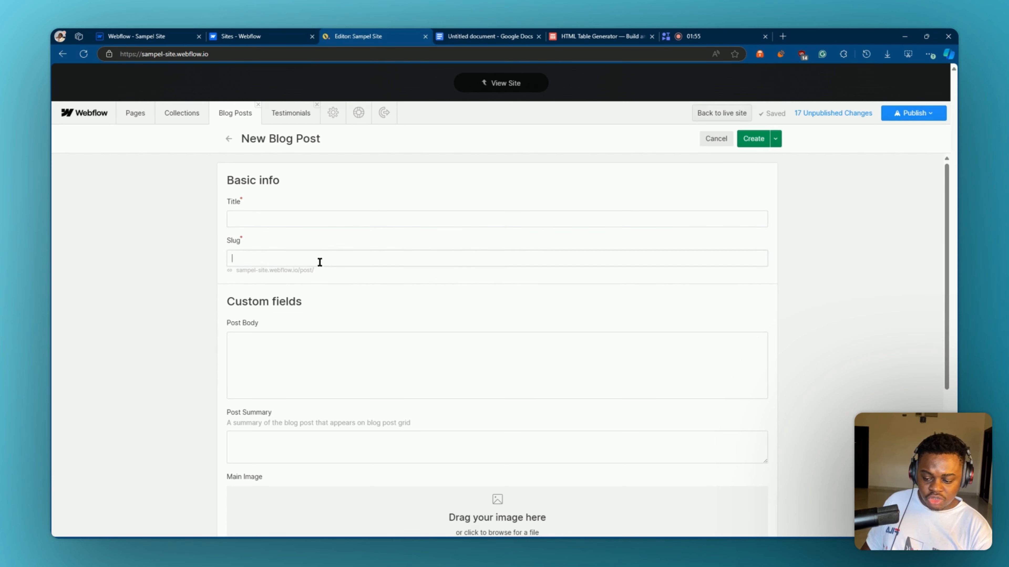
pyautogui.click(310, 354)
pyautogui.scroll(-1, 310, 354)
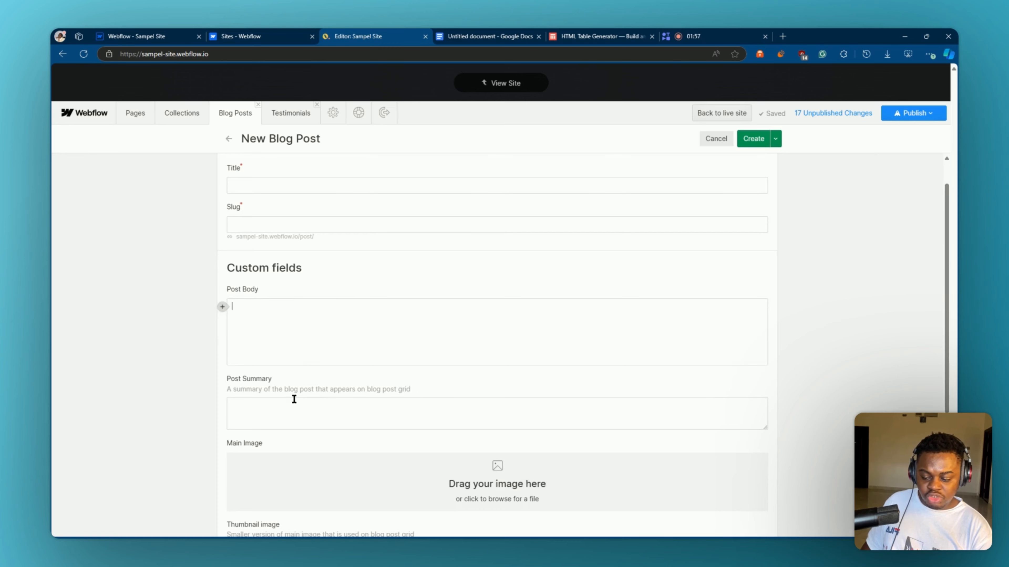
pyautogui.scroll(-4, 284, 447)
pyautogui.scroll(-2, 370, 429)
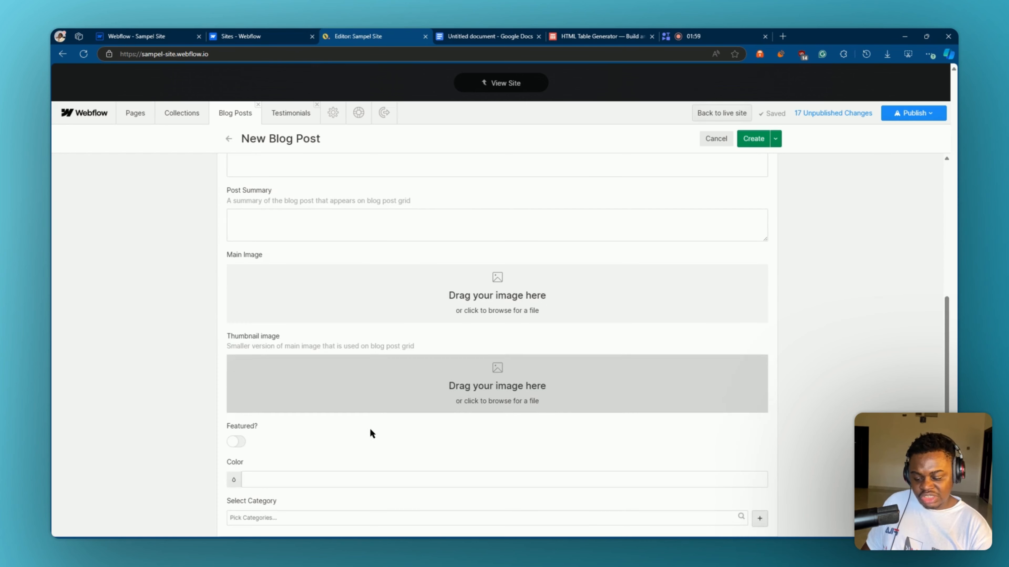
pyautogui.scroll(7, 357, 421)
pyautogui.scroll(-5, 357, 420)
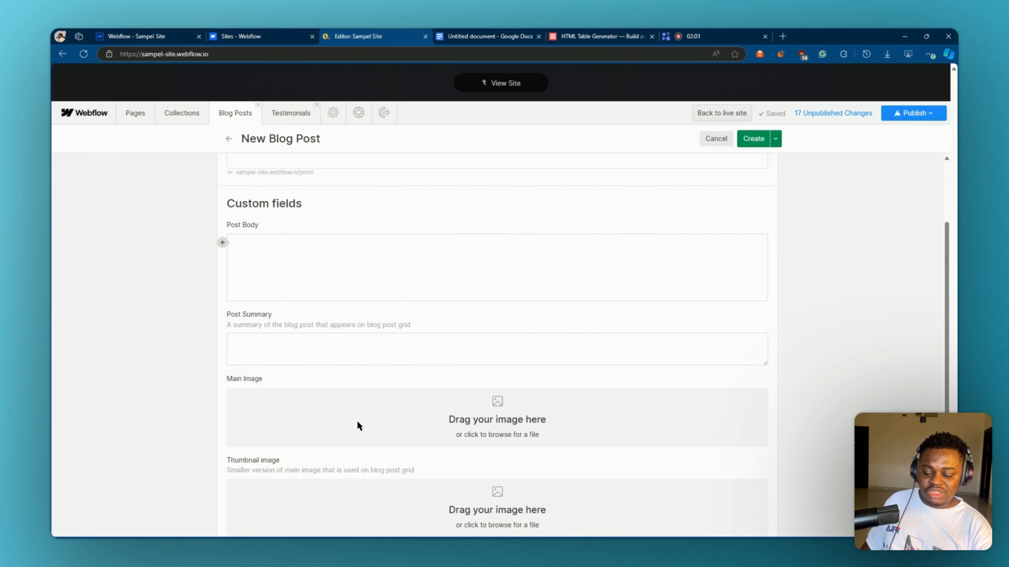
pyautogui.scroll(5, 351, 219)
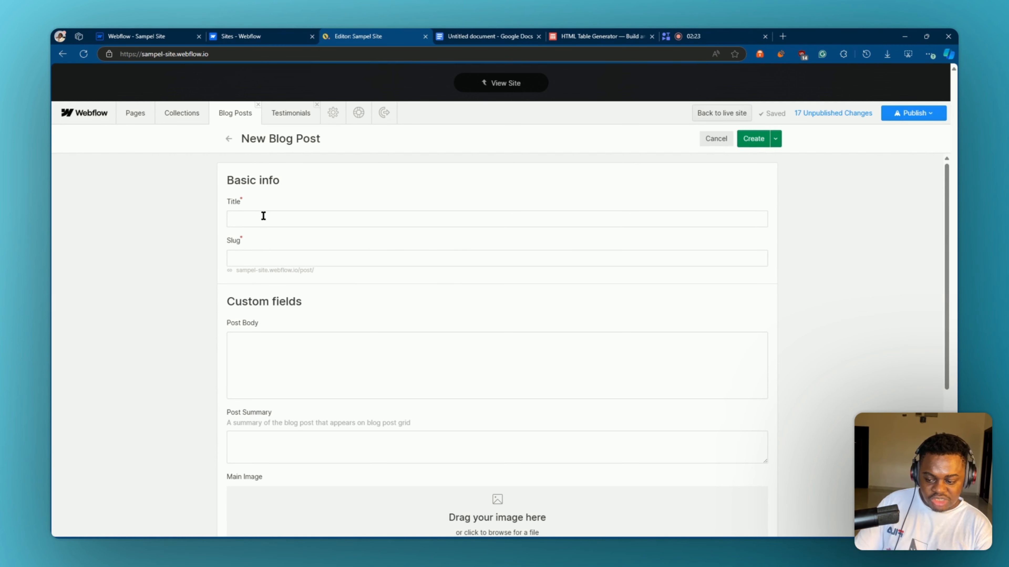
pyautogui.click(243, 221)
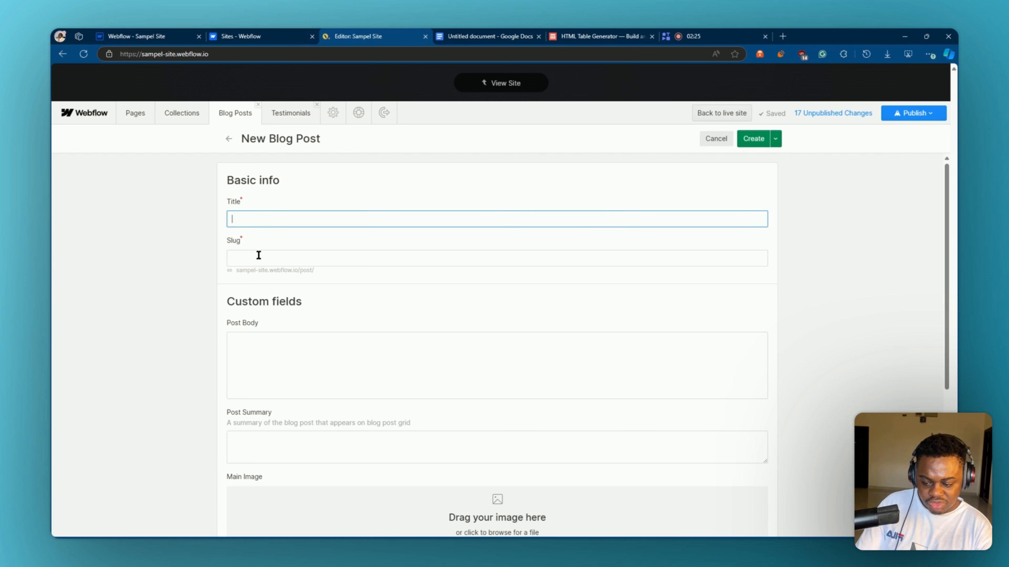
pyautogui.click(259, 259)
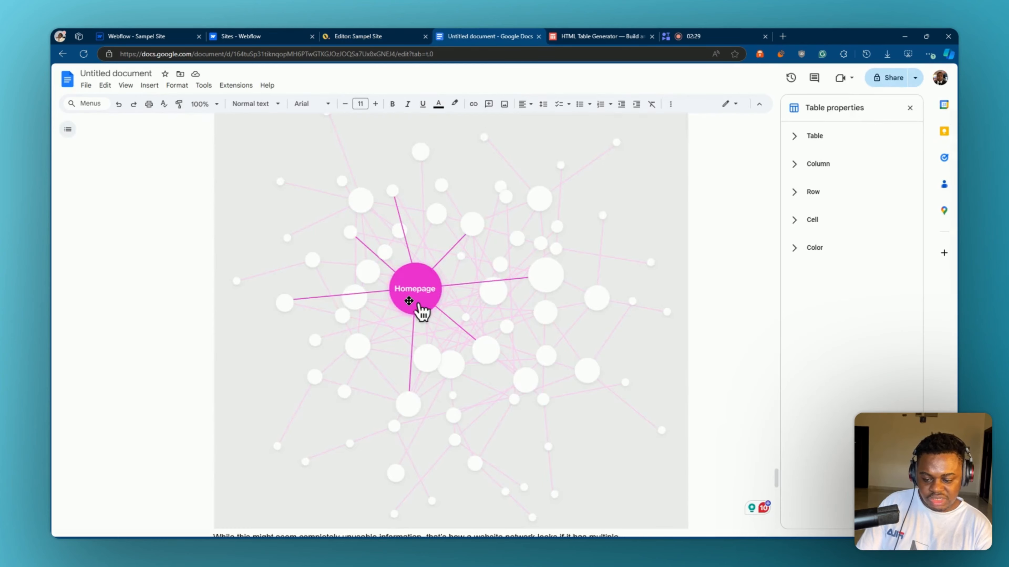
# Step: Copy the title "Tags and Categories (Taxonomy)" from the Google Docs article into the new blog post's Title in Webflow
pyautogui.scroll(10, 409, 301)
pyautogui.scroll(20, 408, 300)
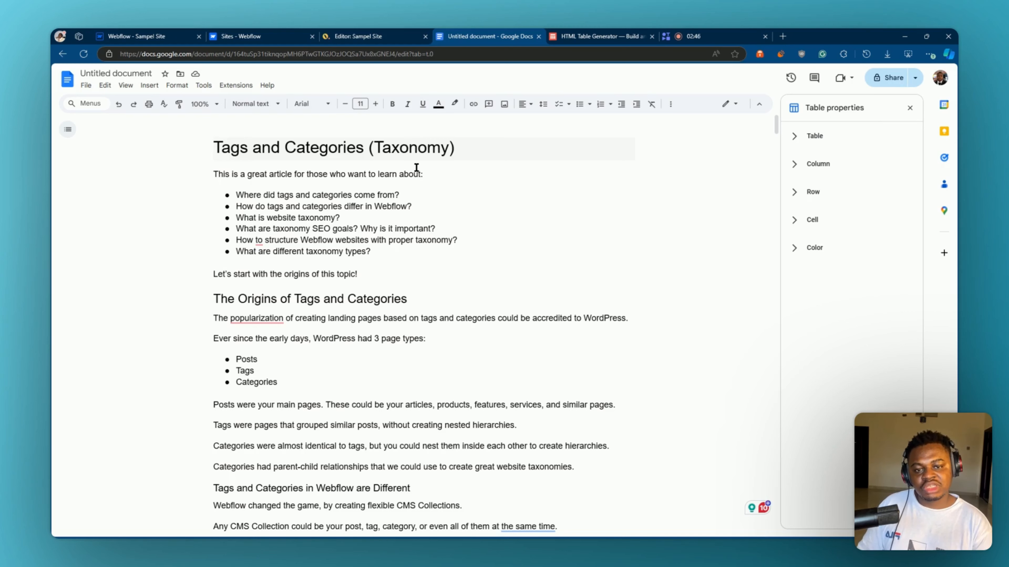
pyautogui.doubleClick(404, 151)
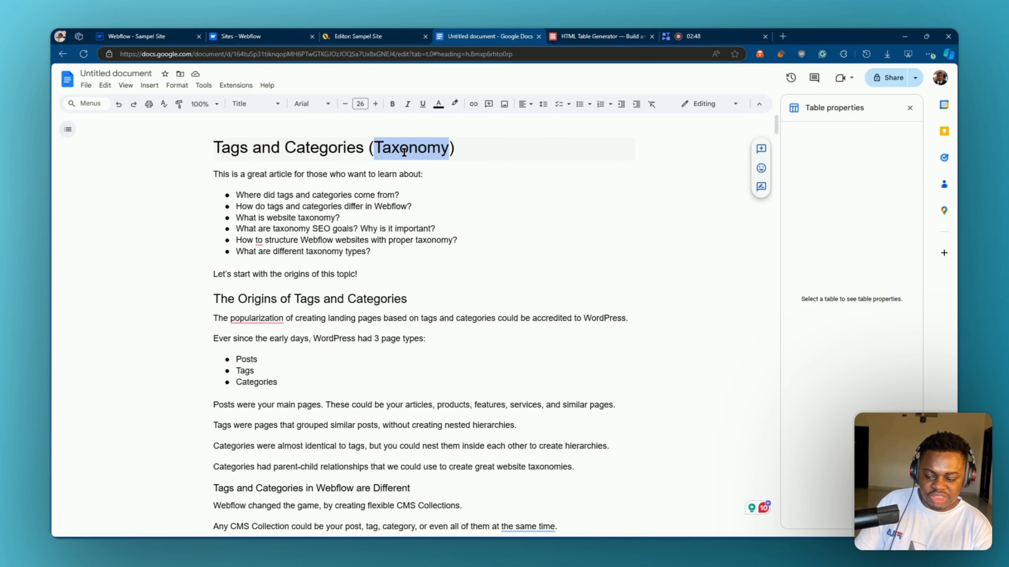
pyautogui.tripleClick(404, 151)
pyautogui.hotkey('ctrl', 'c')
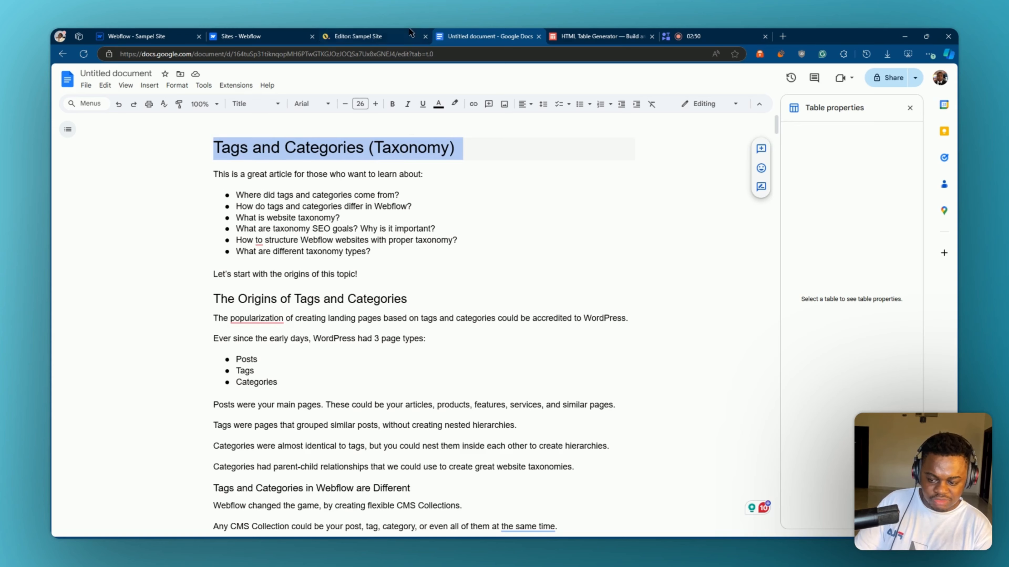
pyautogui.click(412, 35)
pyautogui.click(265, 219)
pyautogui.hotkey('ctrl', 'v')
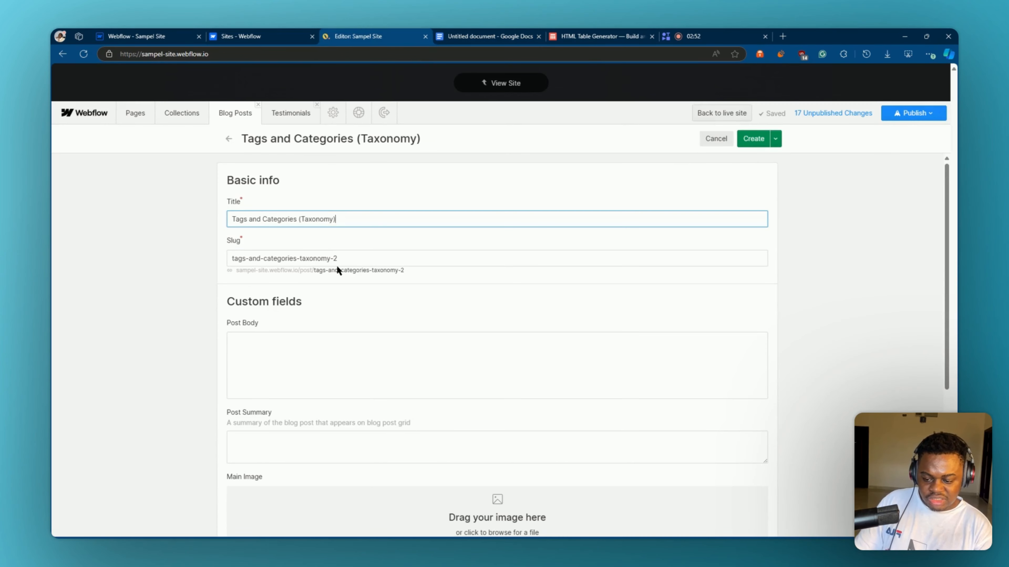
# Step: Shorten the post's slug to "tags-and-categories"
pyautogui.click(338, 258)
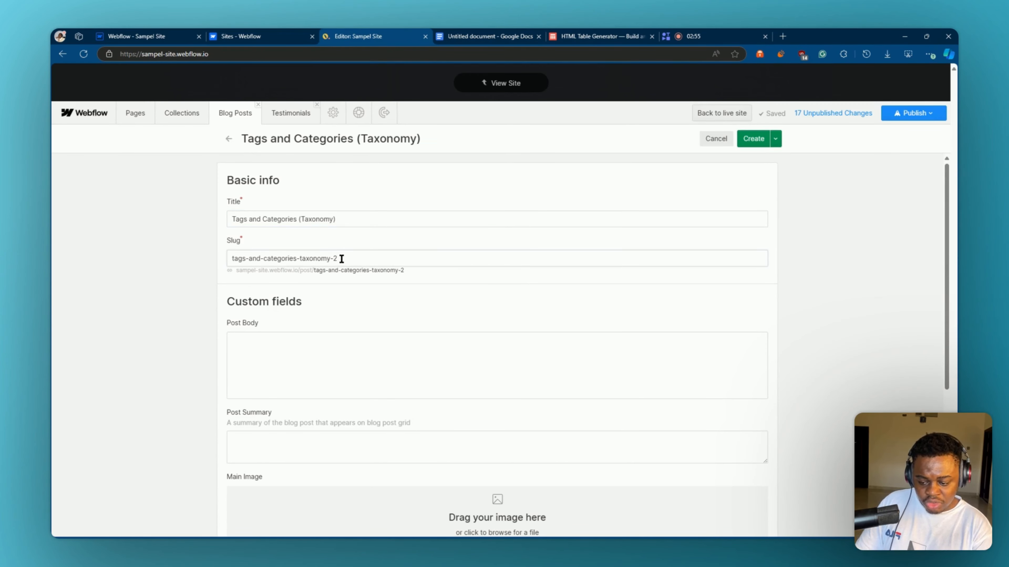
pyautogui.press('BackSpace')
pyautogui.press('BackSpace')
pyautogui.press('BackSpace')
pyautogui.write('y')
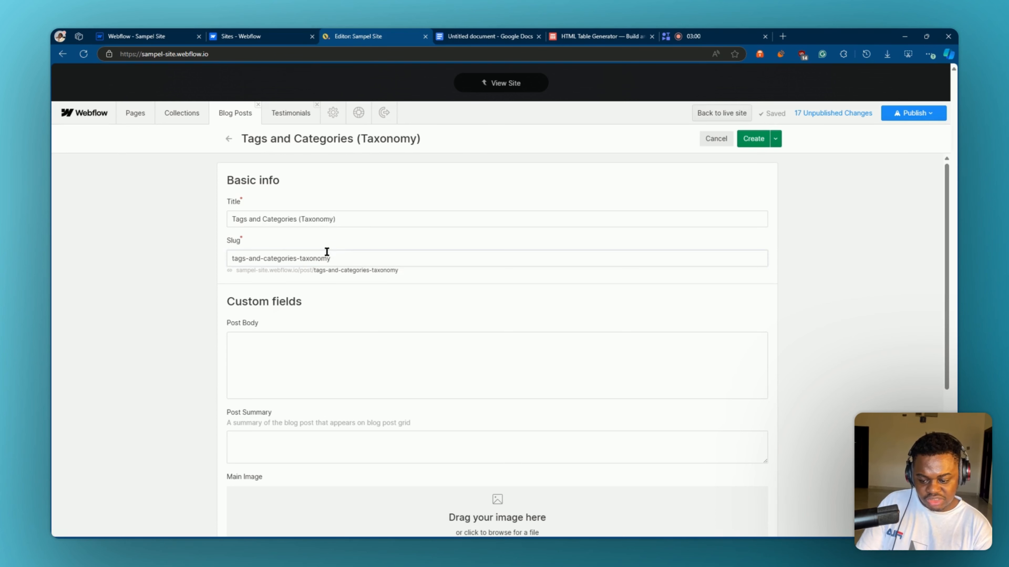
pyautogui.doubleClick(316, 258)
pyautogui.press('BackSpace')
pyautogui.press('BackSpace')
pyautogui.press('BackSpace')
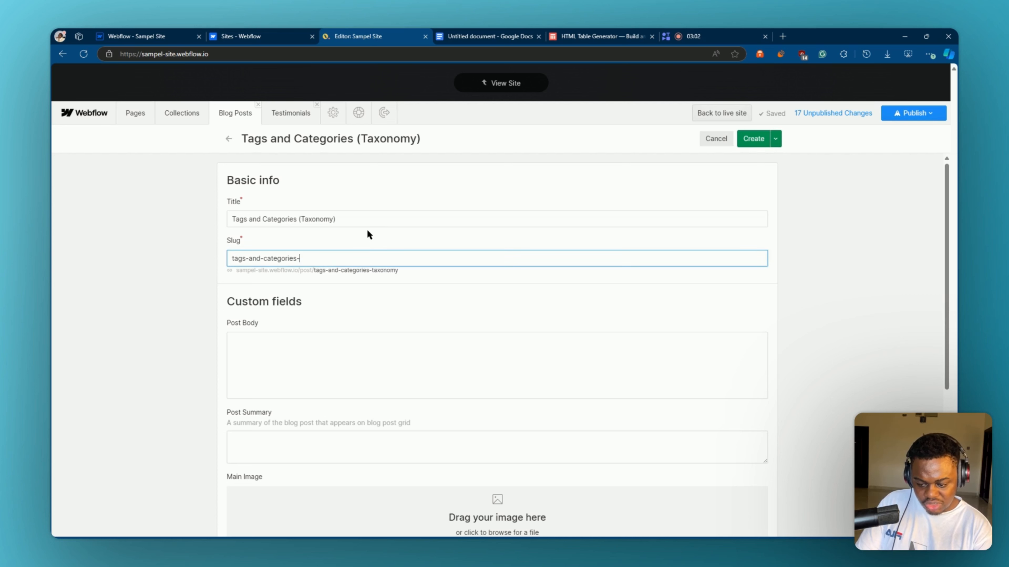
pyautogui.write('s')
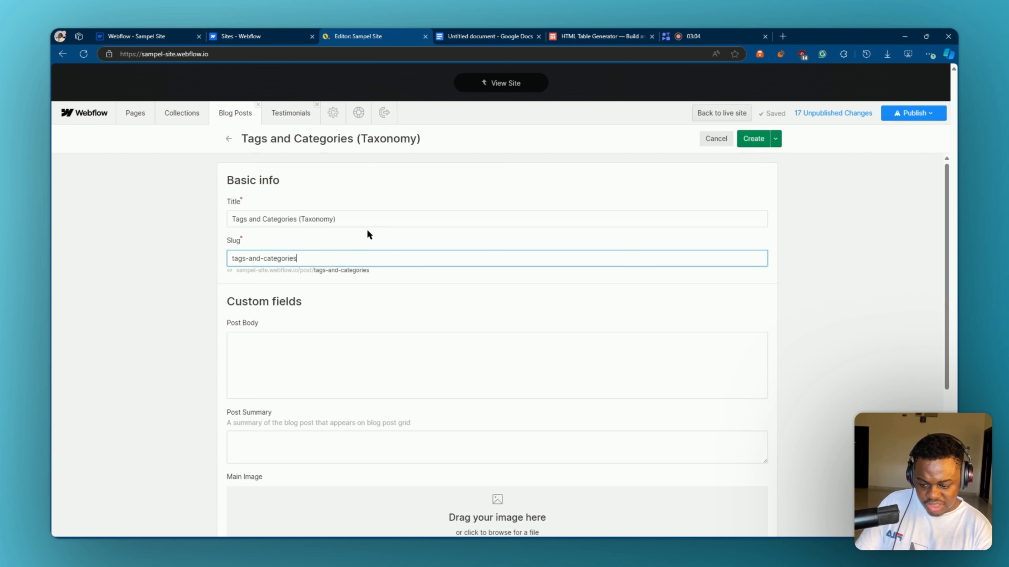
pyautogui.click(361, 235)
# Step: Enter "Heading 1" in the Post Body and format it as an H1 heading
pyautogui.scroll(-1, 313, 278)
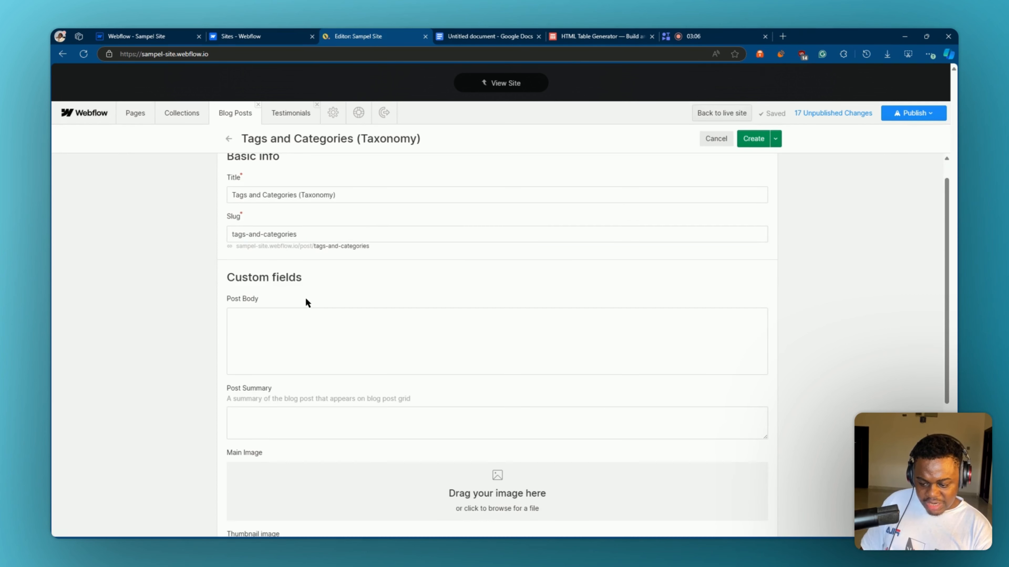
pyautogui.click(285, 328)
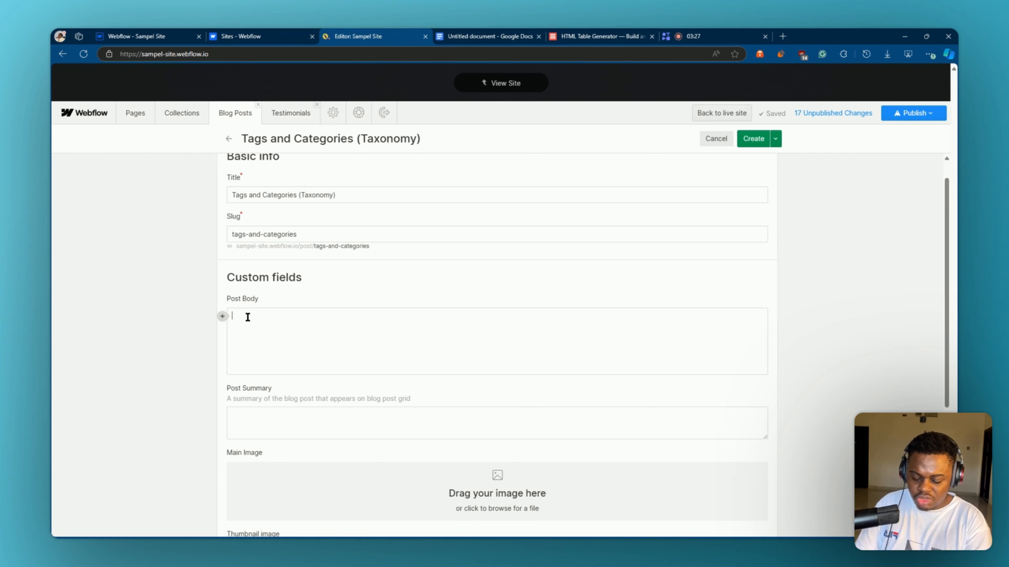
pyautogui.write('Headin')
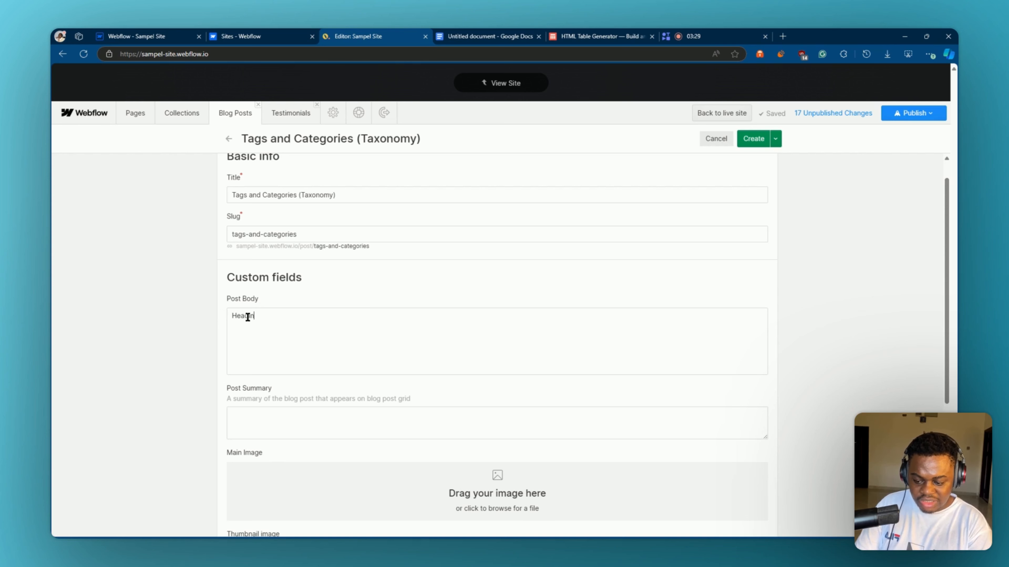
pyautogui.write('g 1')
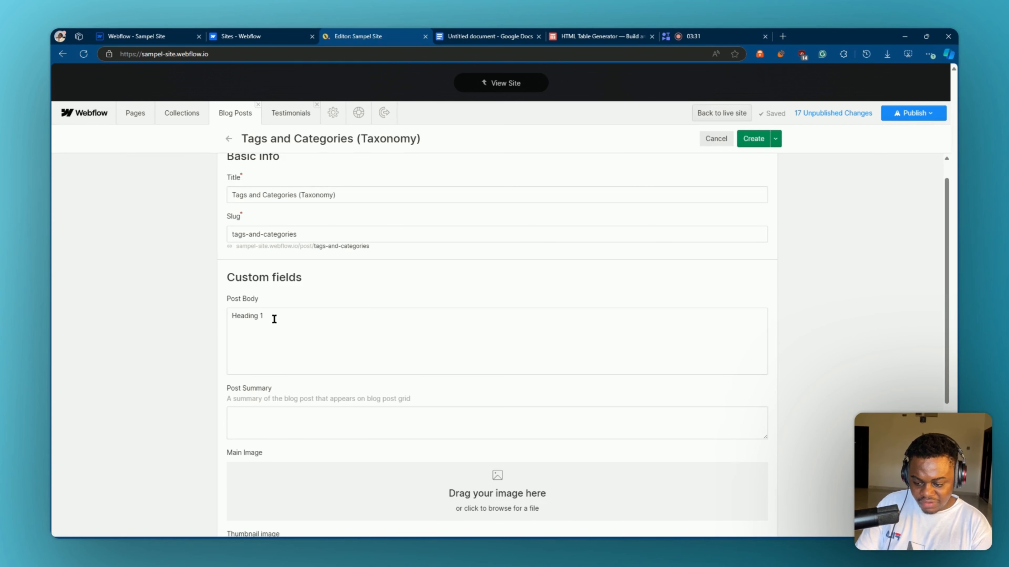
pyautogui.moveTo(270, 318); pyautogui.dragTo(228, 315)
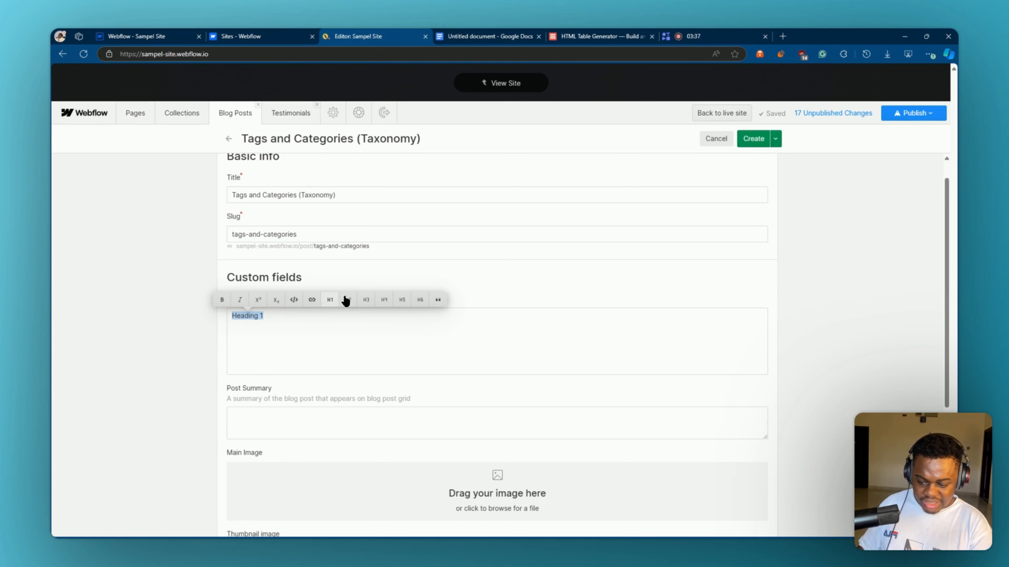
pyautogui.click(331, 305)
pyautogui.click(328, 323)
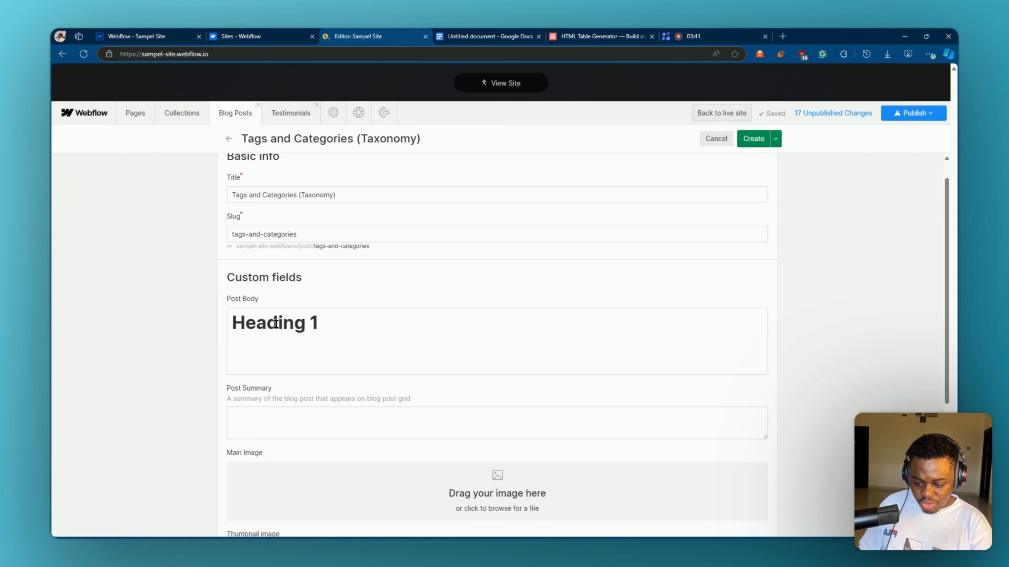
# Step: Add a "Heading 2" line below Heading 1 in the Post Body and format it as an H2 heading
pyautogui.press('Return')
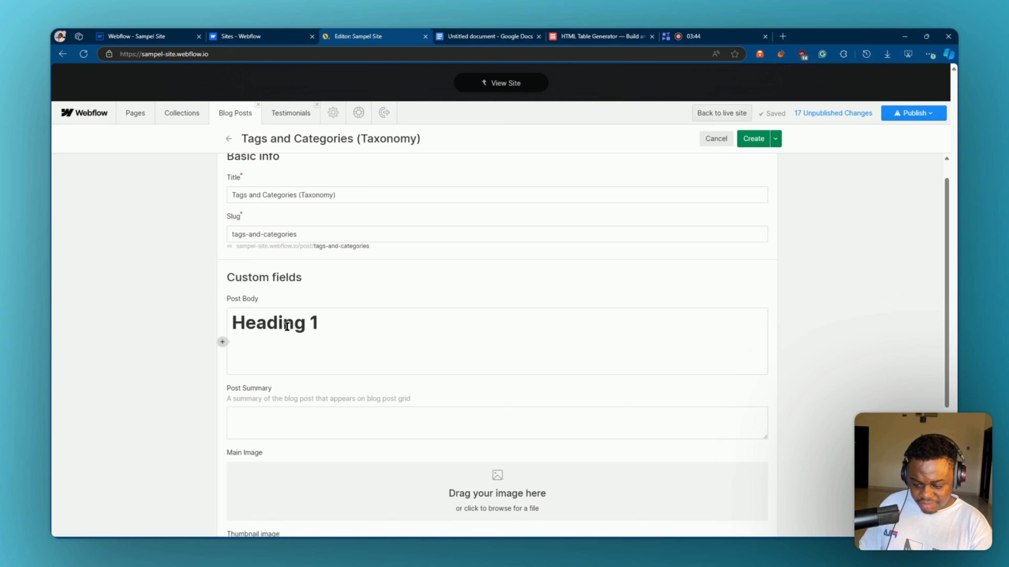
pyautogui.click(222, 342)
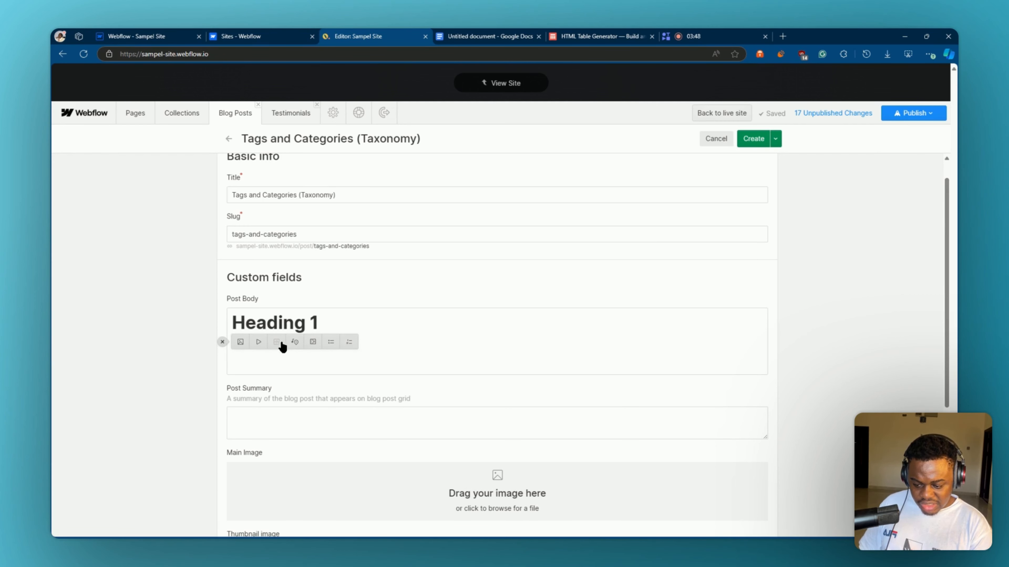
pyautogui.click(276, 358)
pyautogui.write('Headi')
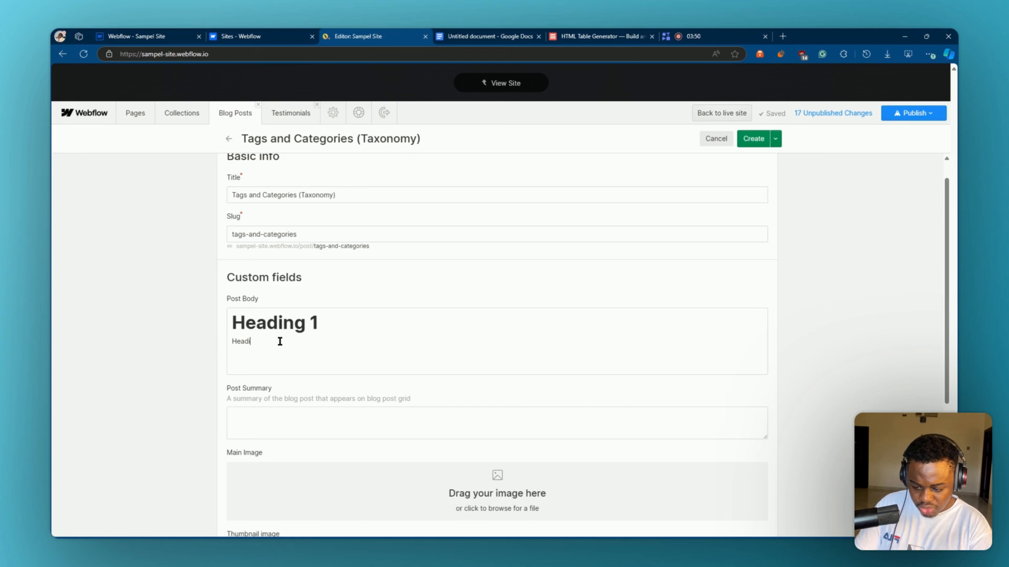
pyautogui.write('ng 2')
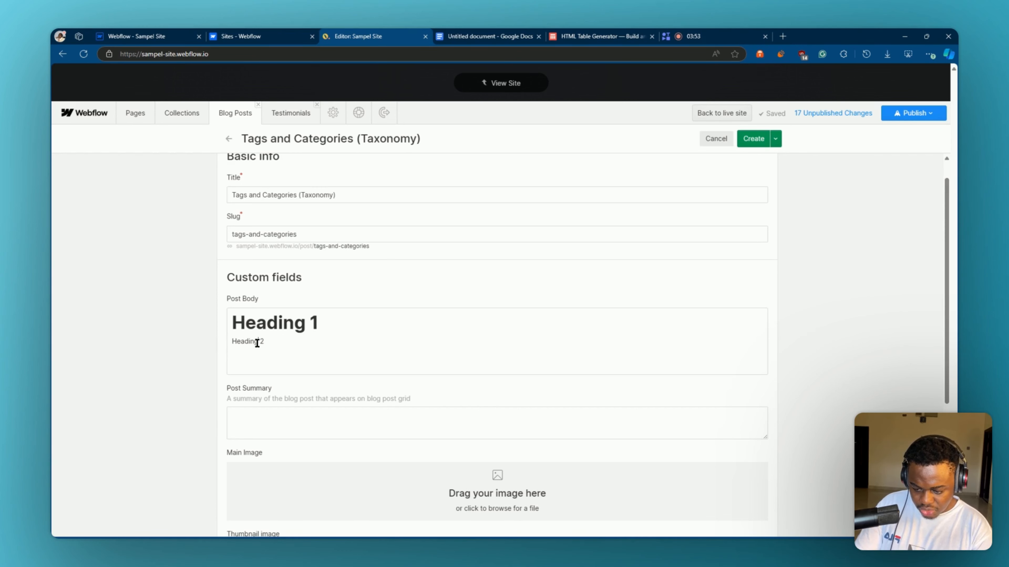
pyautogui.tripleClick(257, 342)
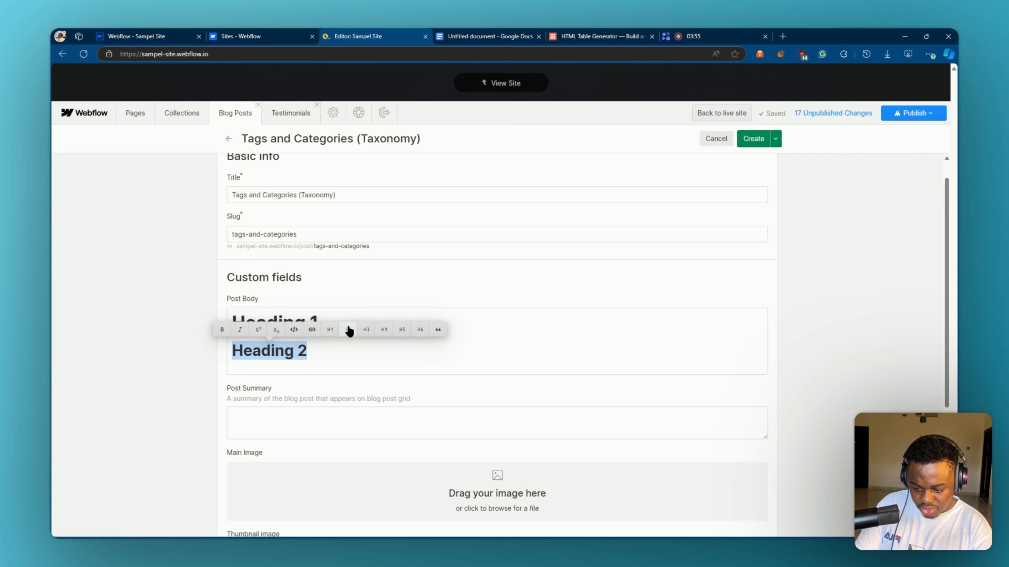
pyautogui.click(312, 349)
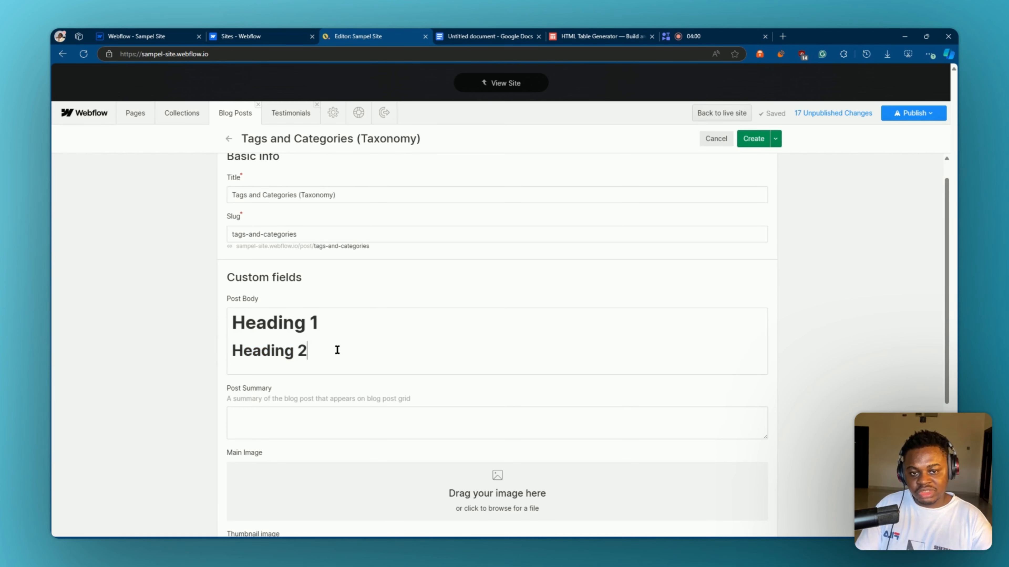
# Step: Remove the H2 formatting from the "Heading 2" line in the Post Body
pyautogui.moveTo(314, 350); pyautogui.dragTo(244, 350)
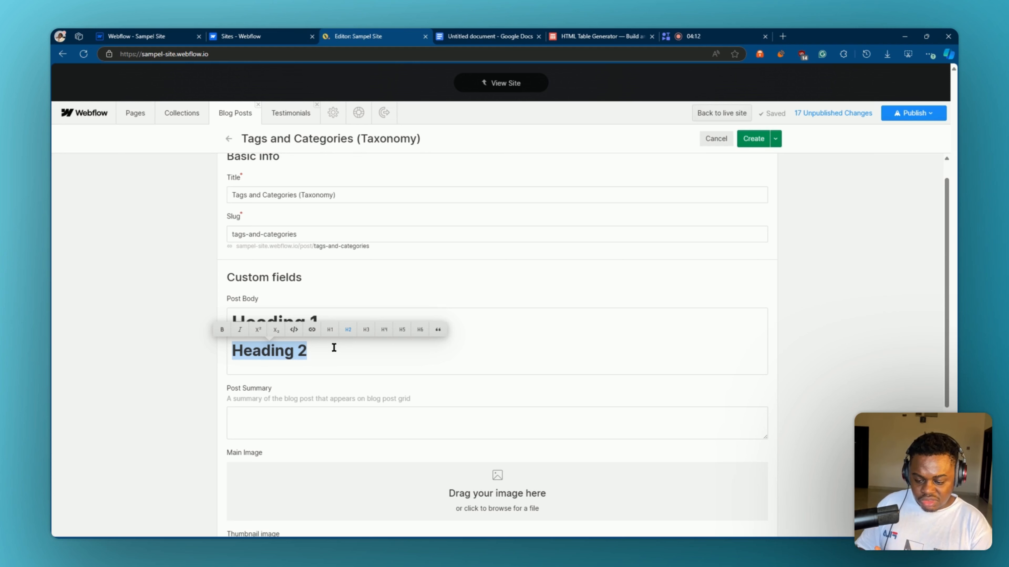
pyautogui.click(349, 333)
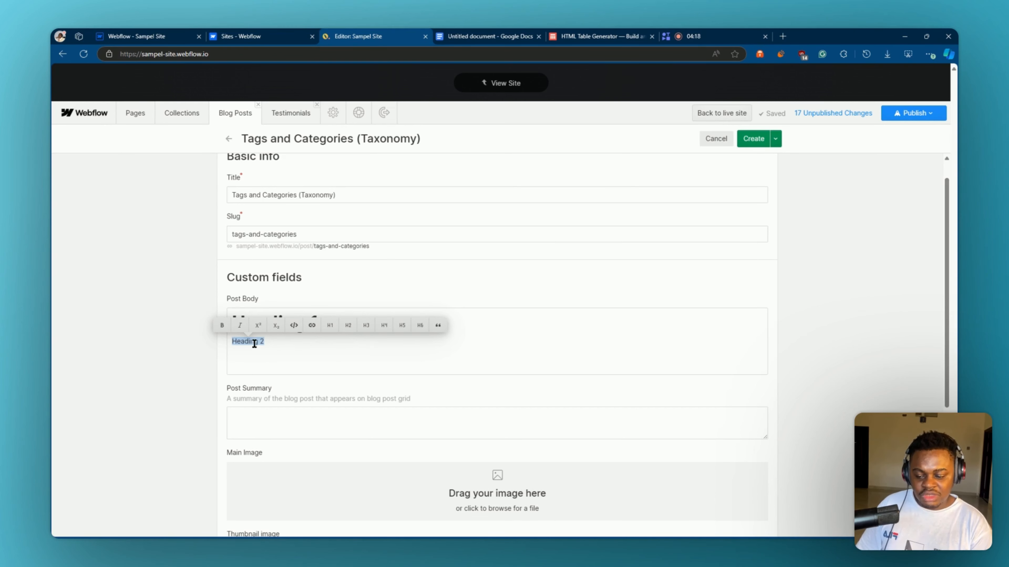
# Step: Toggle the H2 format on and back off for the "Heading 2" line in the Post Body
pyautogui.click(348, 331)
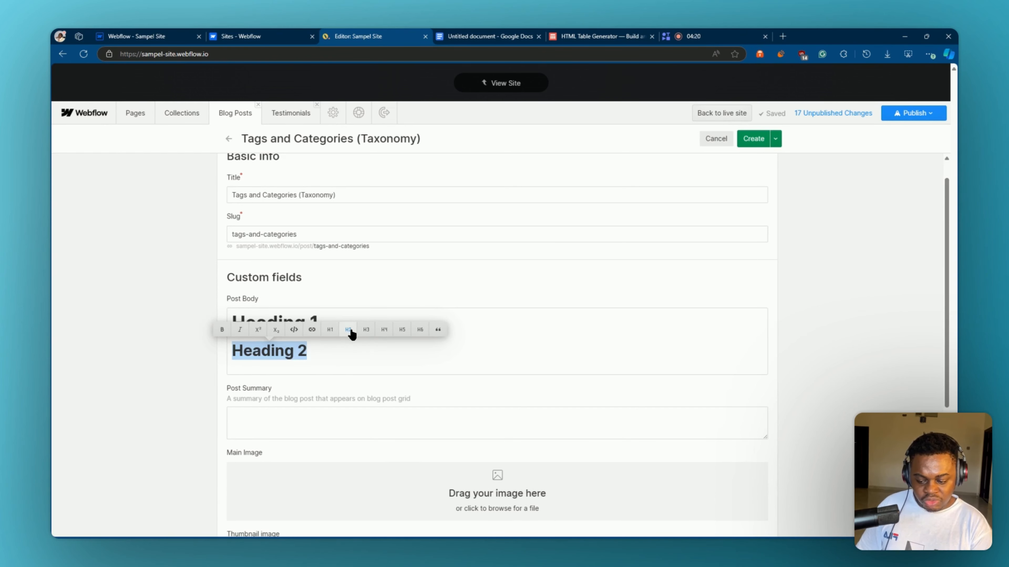
pyautogui.click(350, 330)
pyautogui.click(349, 330)
pyautogui.click(349, 330)
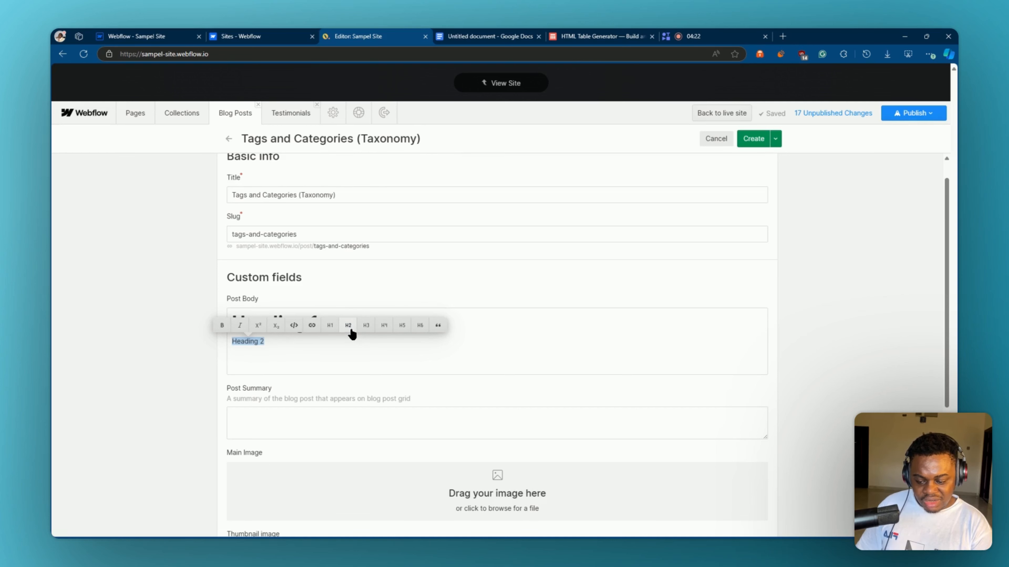
pyautogui.click(318, 342)
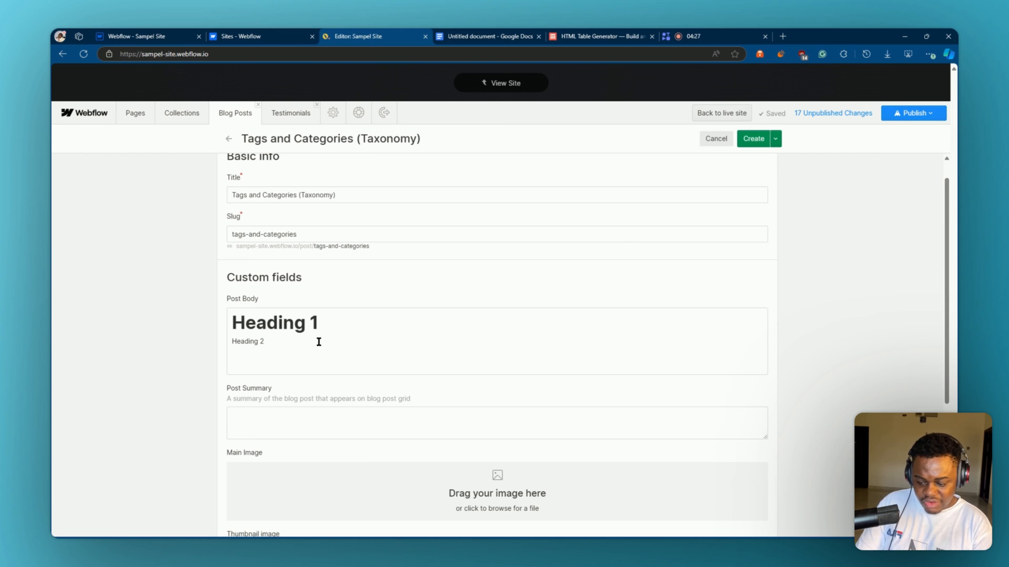
# Step: Apply bold to the "Heading 2" line in the Post Body and remove it again
pyautogui.tripleClick(259, 341)
pyautogui.click(221, 328)
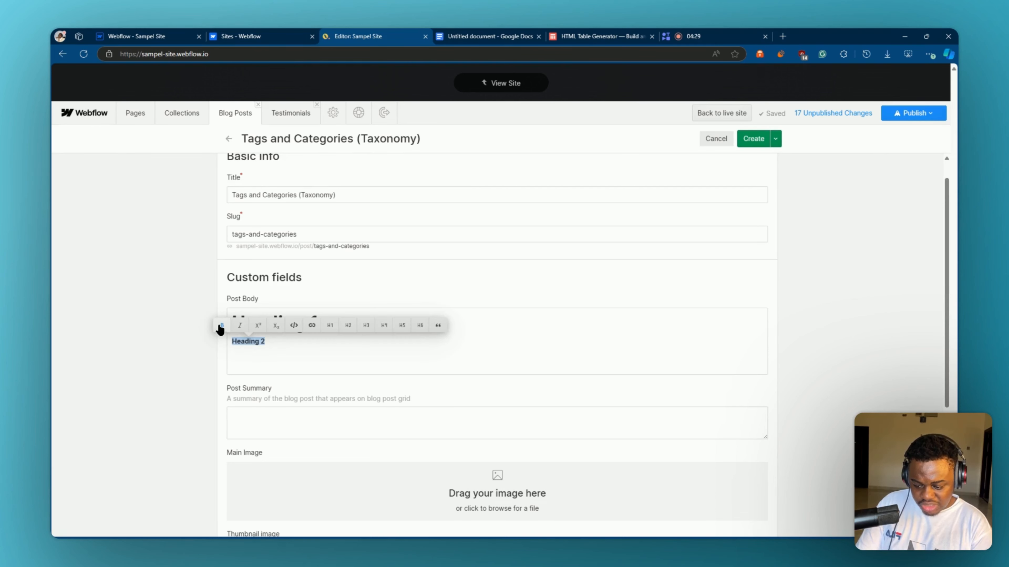
pyautogui.click(240, 326)
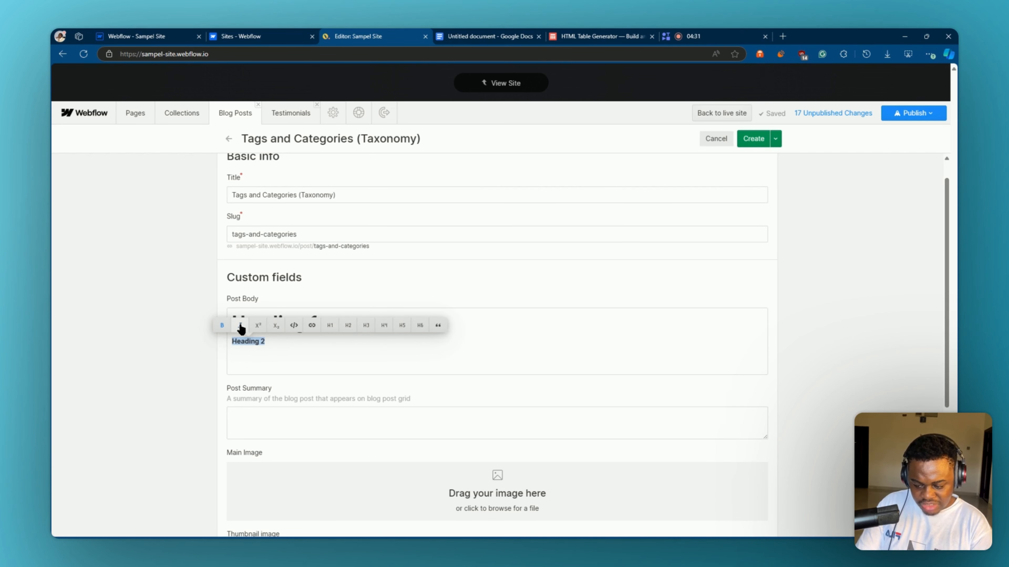
pyautogui.click(222, 326)
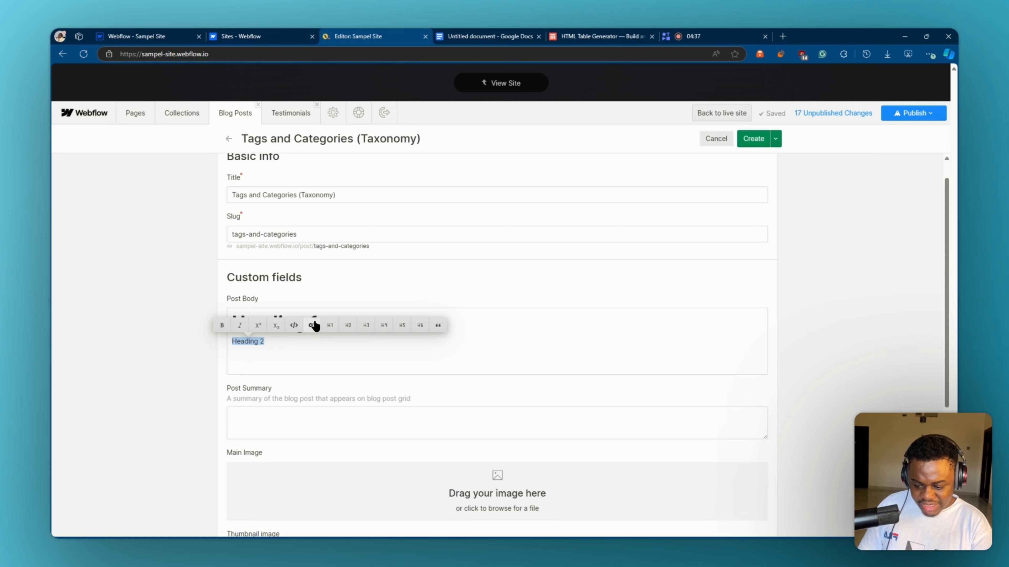
# Step: Link the "Heading 2" text in the Post Body to google.com
pyautogui.click(313, 326)
pyautogui.write('go')
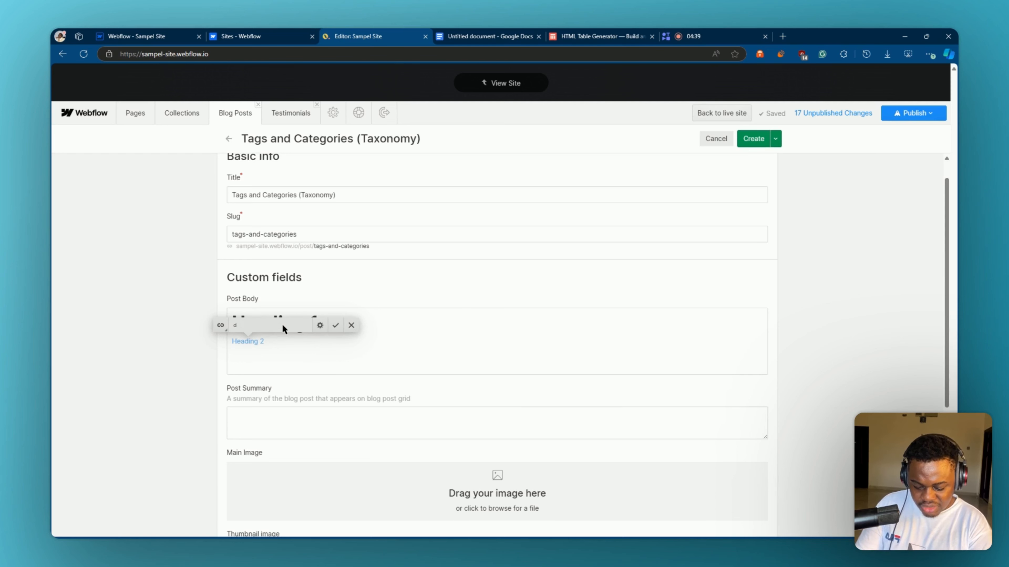
pyautogui.write('ogle.com')
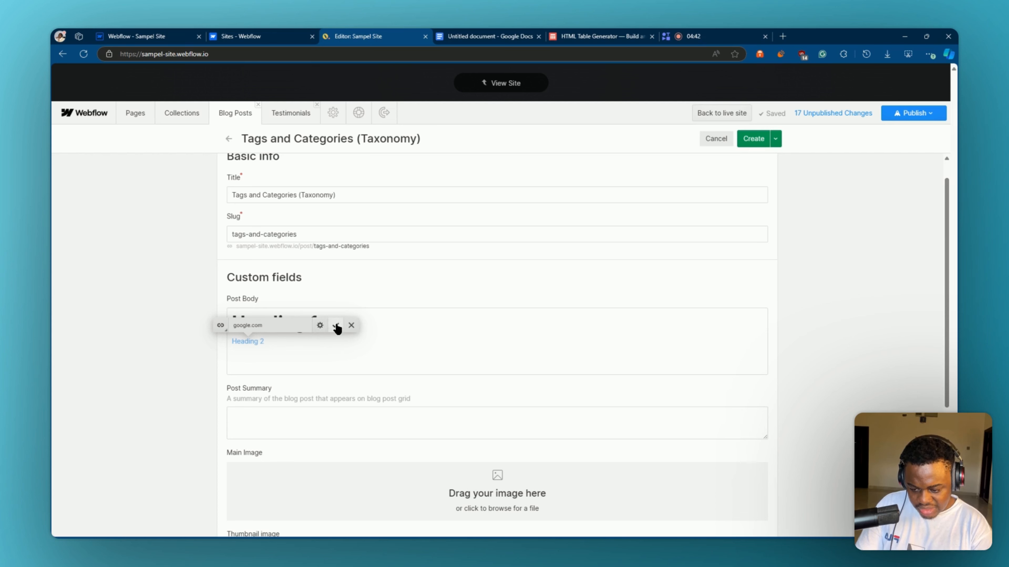
pyautogui.click(336, 325)
pyautogui.click(285, 342)
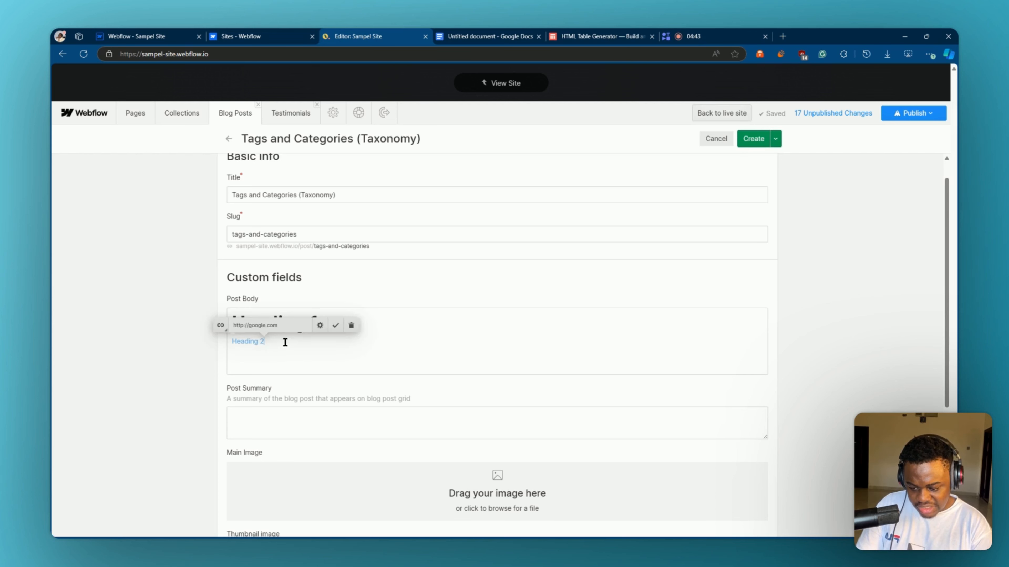
# Step: Add the line "ssfsfsf" below the linked "Heading 2" text and format it as inline code
pyautogui.press('Return')
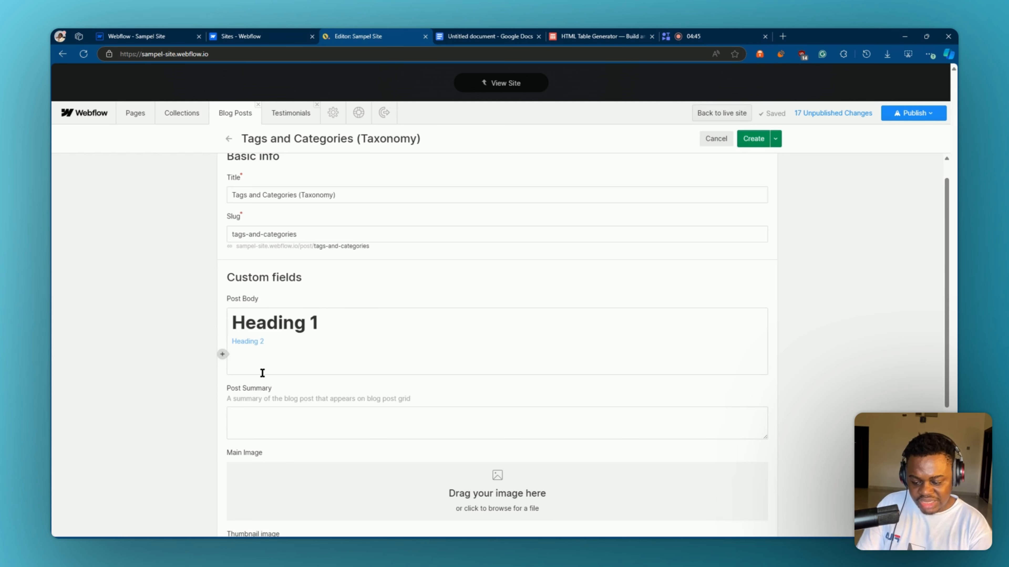
pyautogui.write('ssfsfsf')
pyautogui.doubleClick(247, 353)
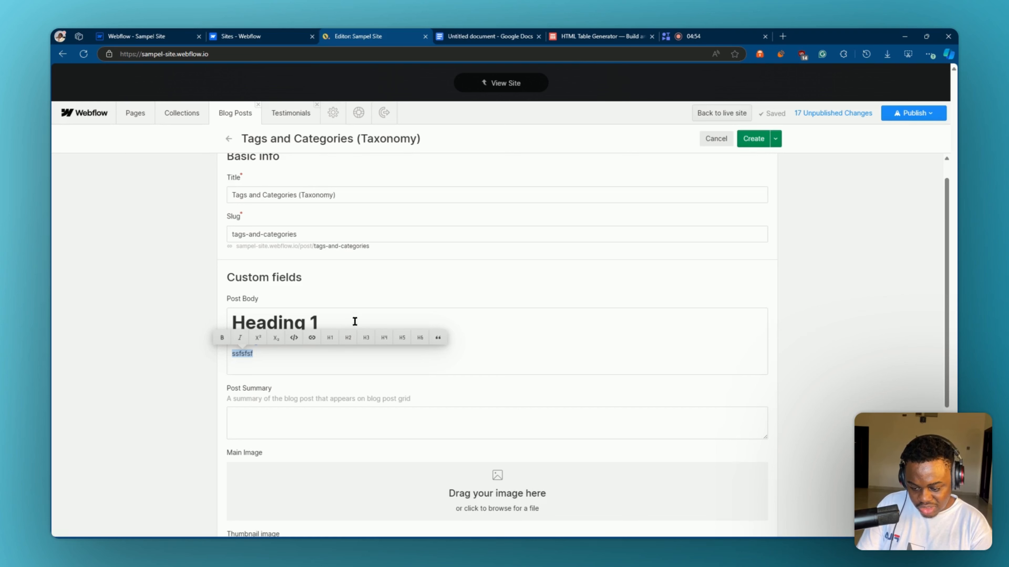
pyautogui.click(293, 339)
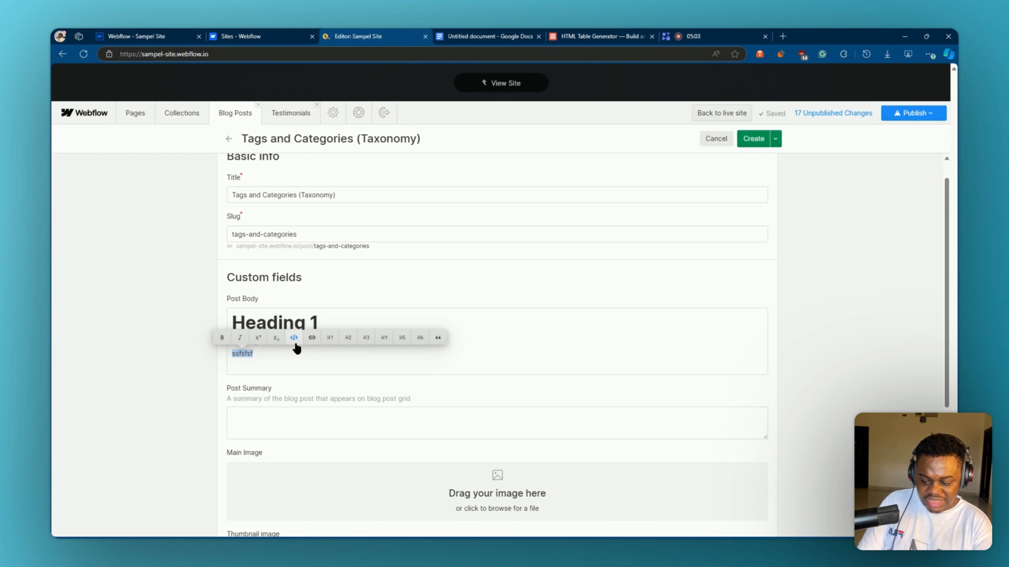
pyautogui.click(275, 355)
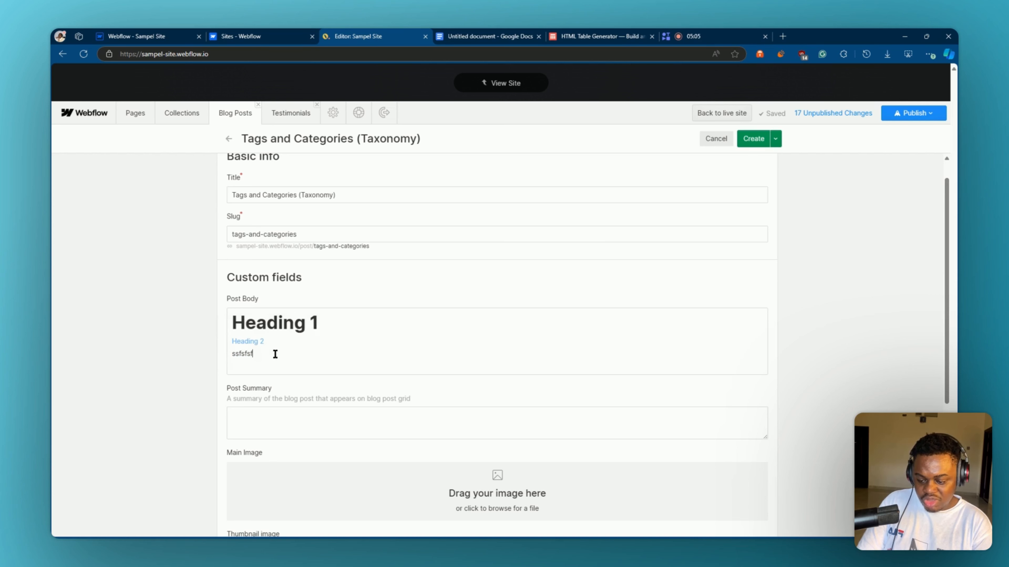
# Step: Add an empty line below "ssfsfsf" and show the elements that can be inserted there
pyautogui.press('Return')
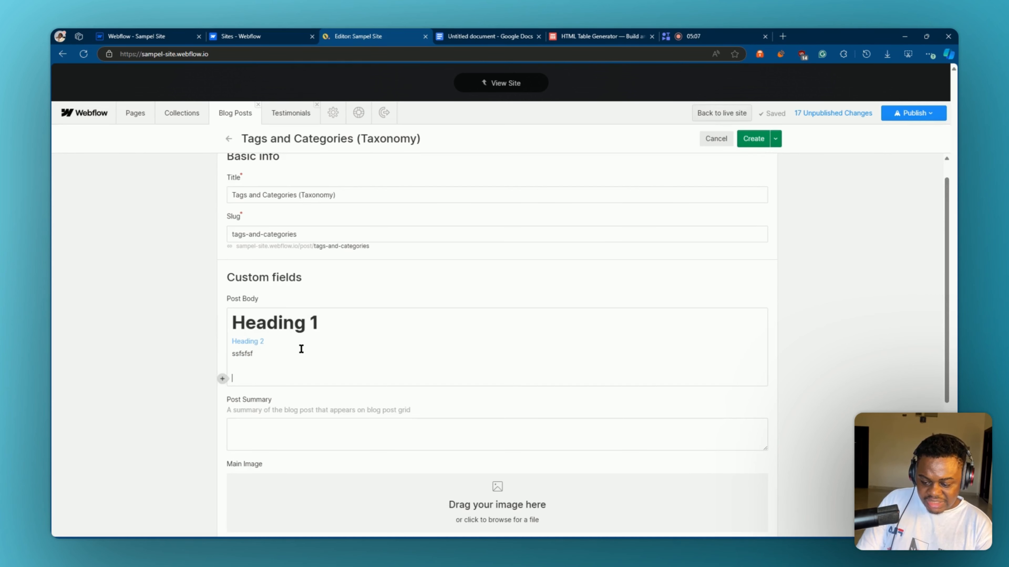
pyautogui.scroll(-1, 301, 349)
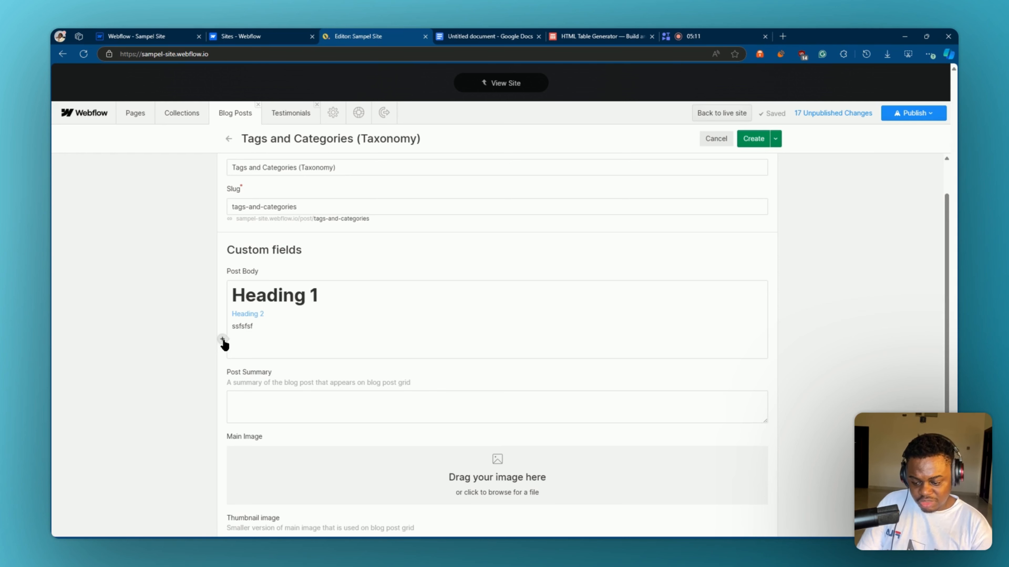
pyautogui.click(222, 340)
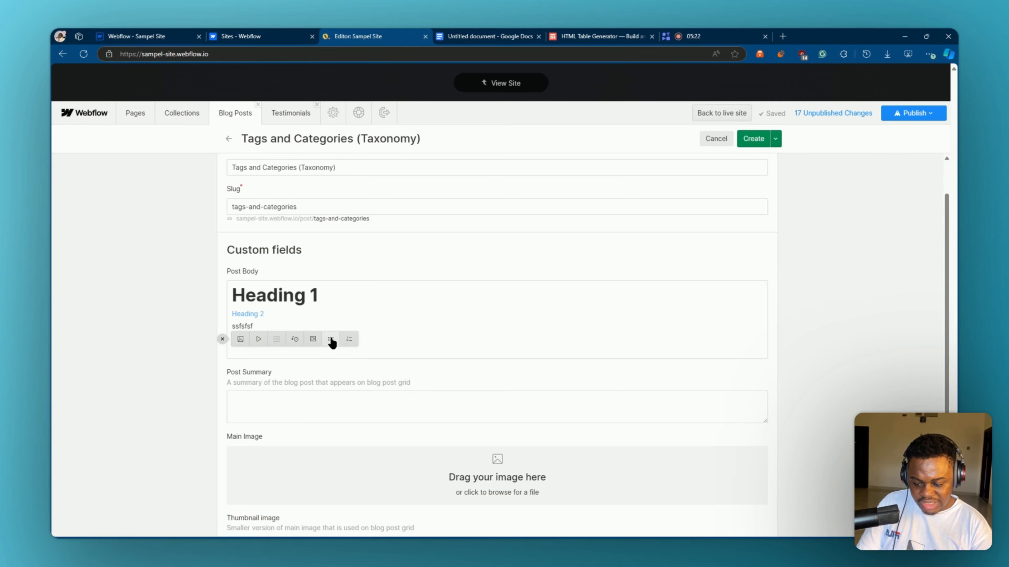
pyautogui.click(441, 287)
pyautogui.click(705, 34)
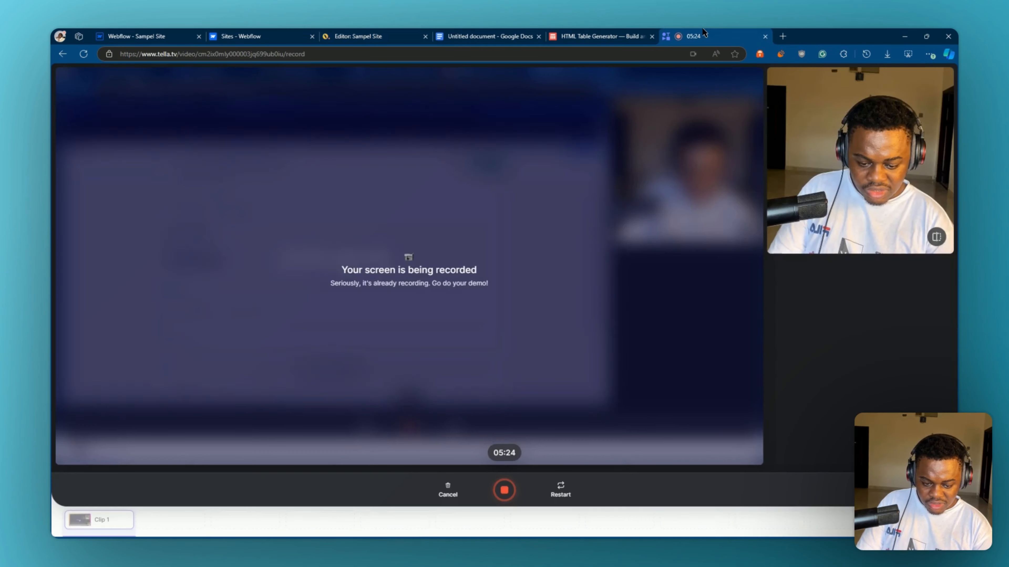
pyautogui.click(365, 36)
# Step: Insert a bulleted list below "ssfsfsf" with the items "ffefefefefe", "efeefefe", "fefefefe" and "efef"
pyautogui.click(289, 335)
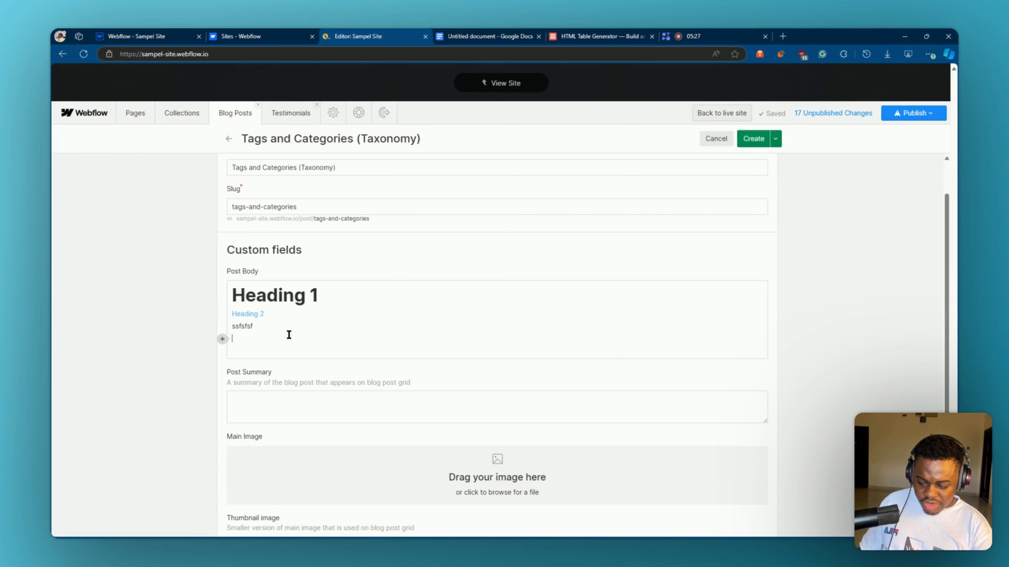
pyautogui.click(222, 339)
pyautogui.click(330, 339)
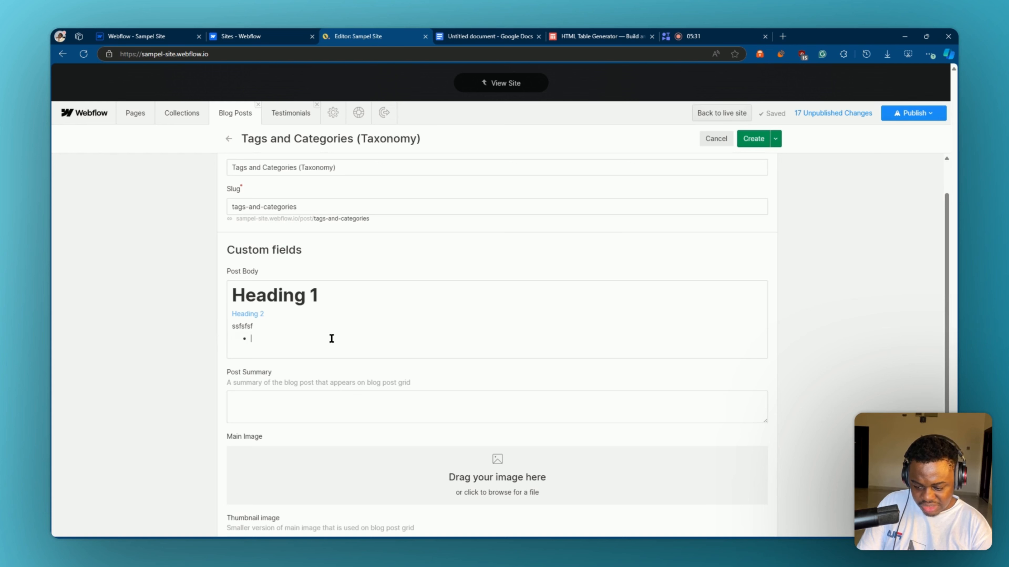
pyautogui.write('ffefefefefe')
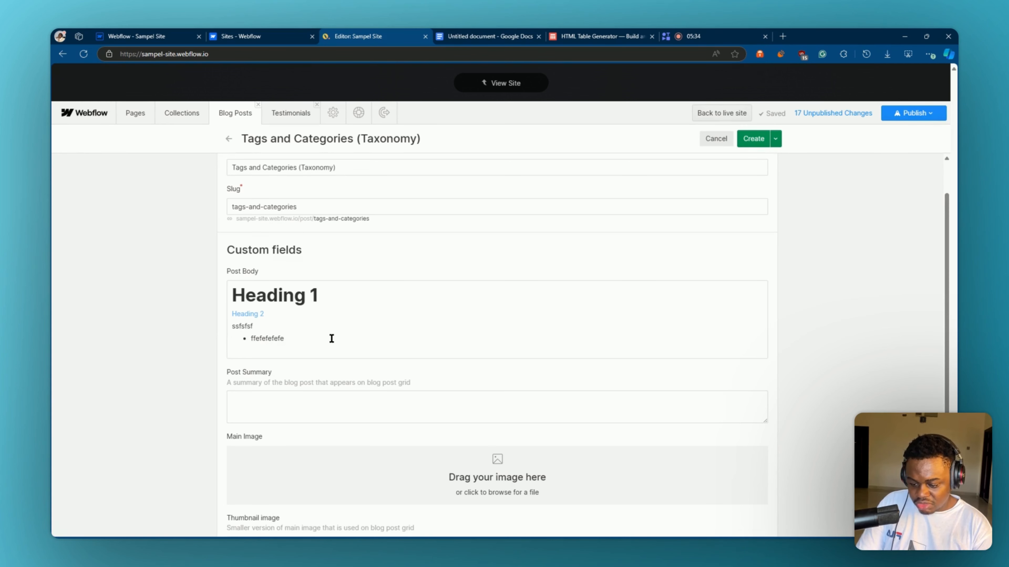
pyautogui.press('Return')
pyautogui.write('efeefef')
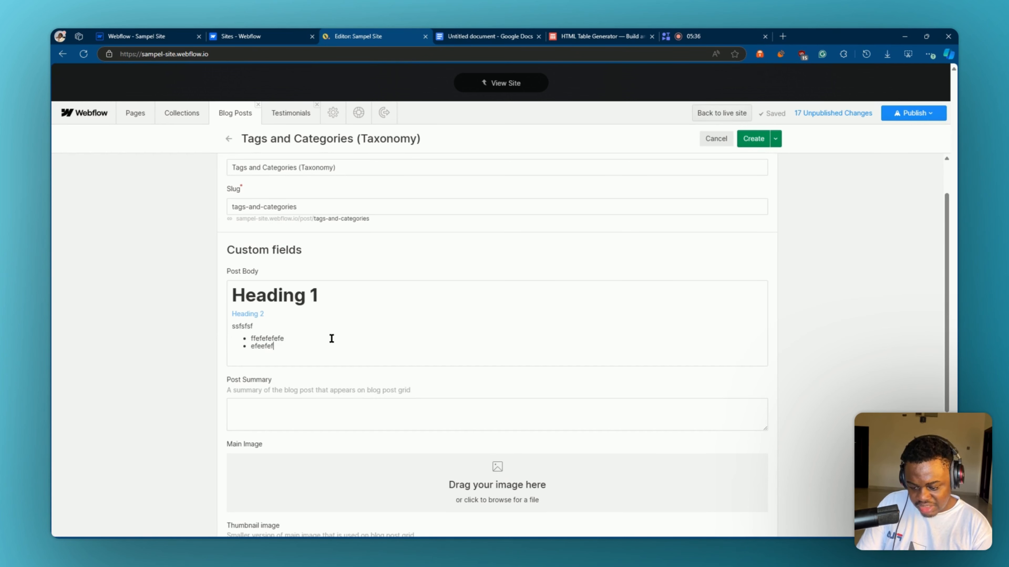
pyautogui.write('e')
pyautogui.press('Return')
pyautogui.write('fefefefe')
pyautogui.press('Return')
pyautogui.write('efef')
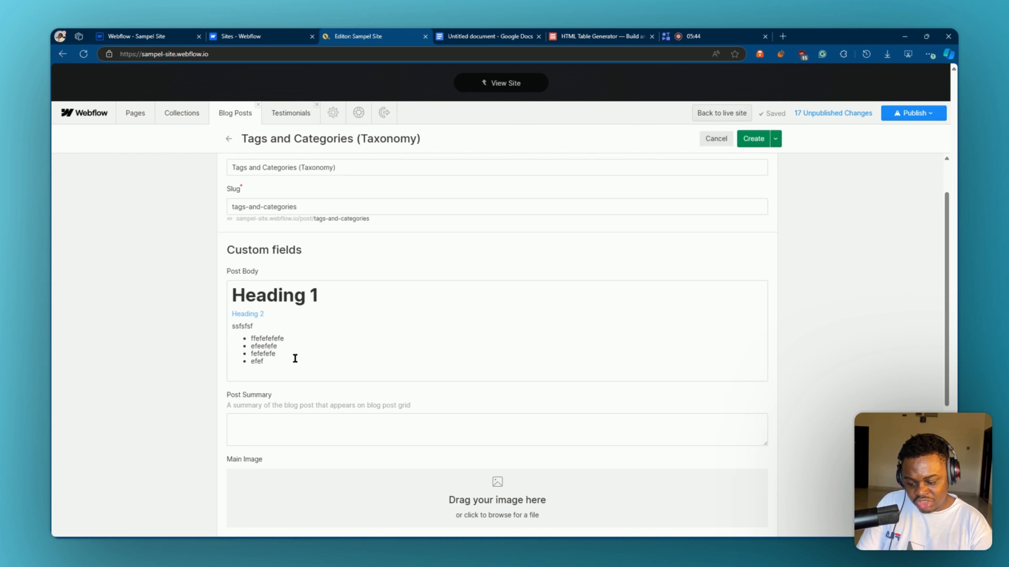
# Step: End the bulleted list with an empty plain line below it, clearing the test text entered there
pyautogui.press('Return')
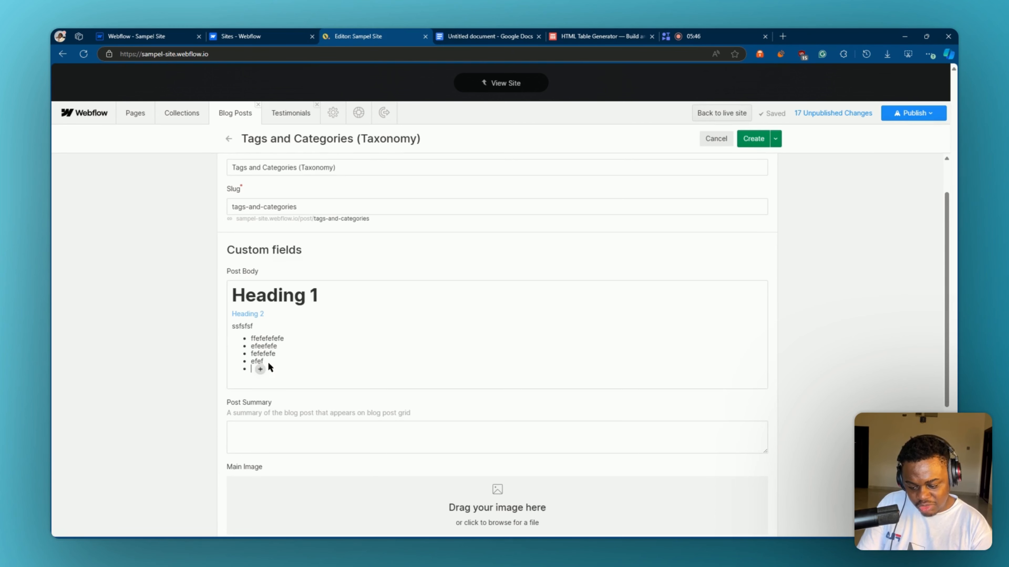
pyautogui.press('Return')
pyautogui.write('dfd')
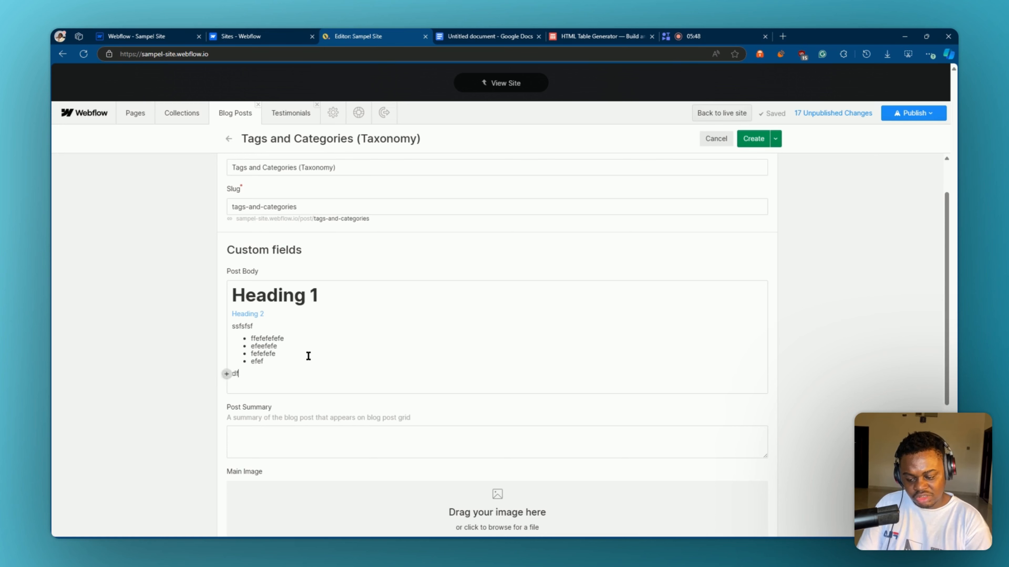
pyautogui.press('BackSpace')
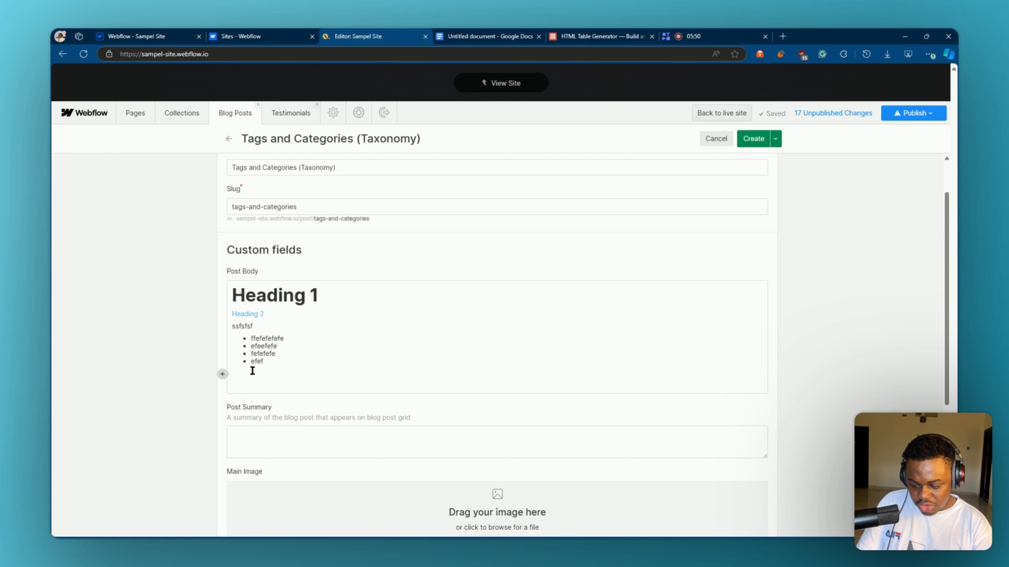
# Step: Insert a numbered list below the bulleted list with the items "ddffd", "fdf", "dfdf", "dfd" and "dfd"
pyautogui.click(221, 373)
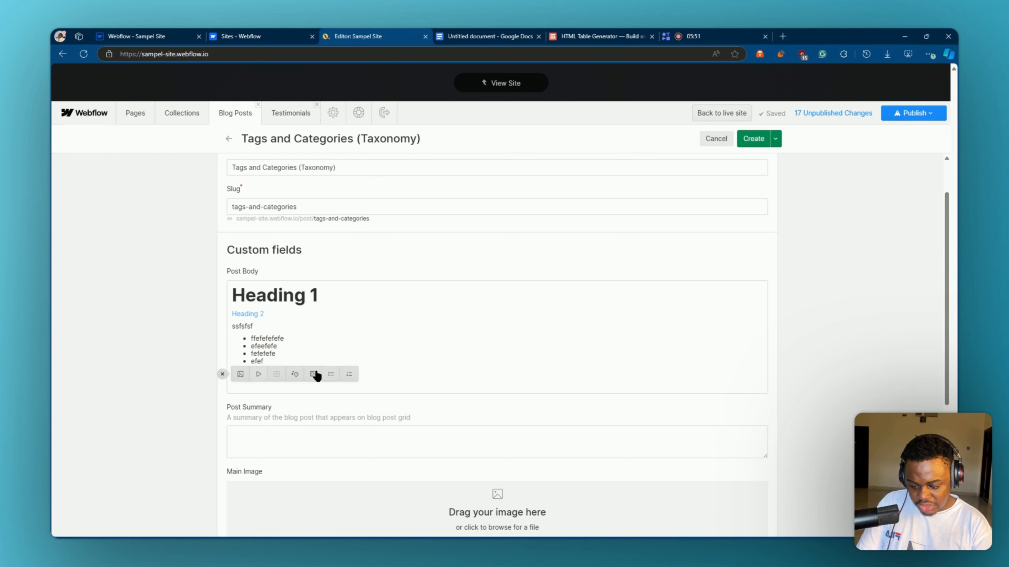
pyautogui.click(349, 374)
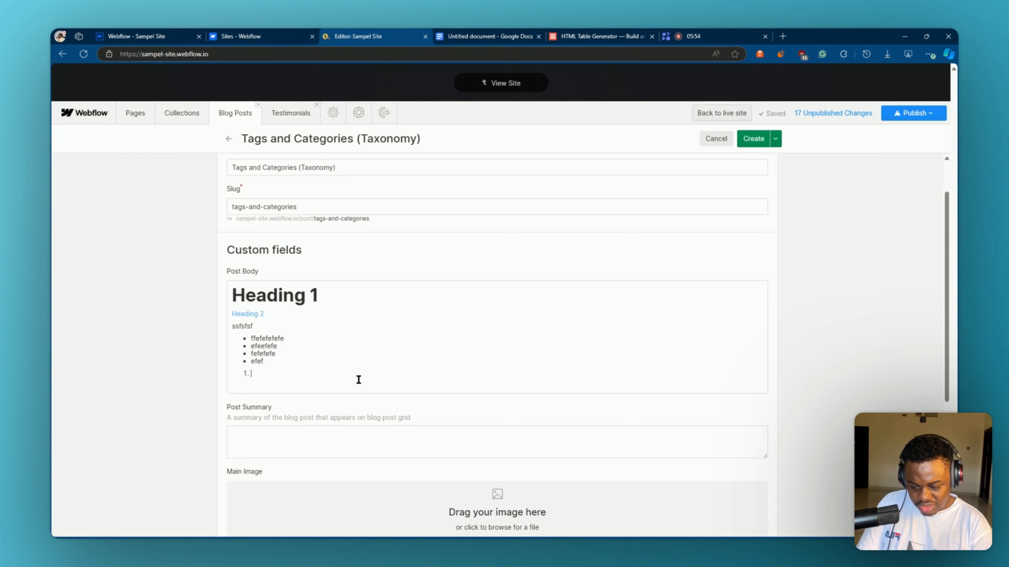
pyautogui.write('ddffd')
pyautogui.press('Return')
pyautogui.write('f')
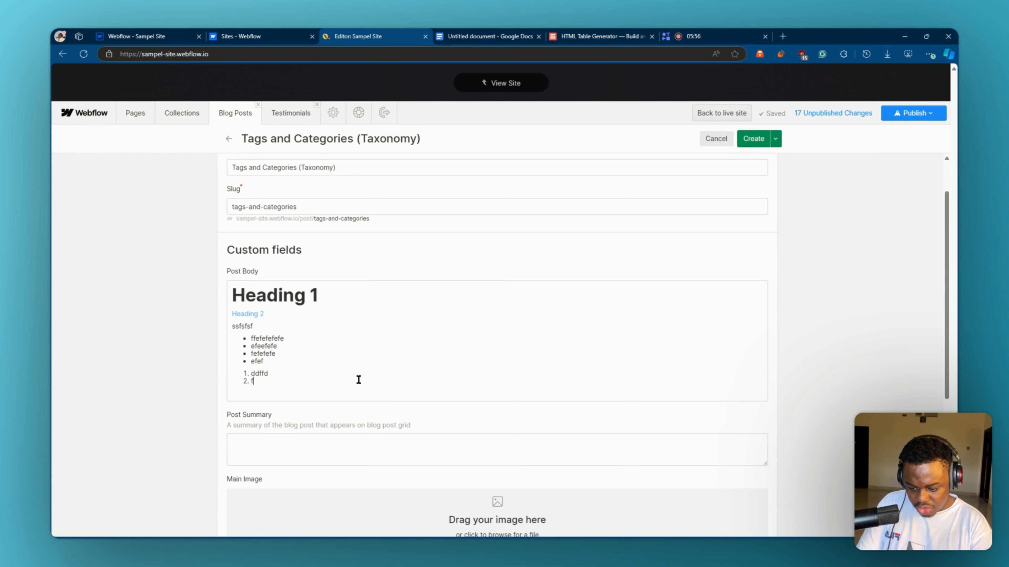
pyautogui.write('df')
pyautogui.press('Return')
pyautogui.write('dfdf')
pyautogui.press('Return')
pyautogui.write('dfd')
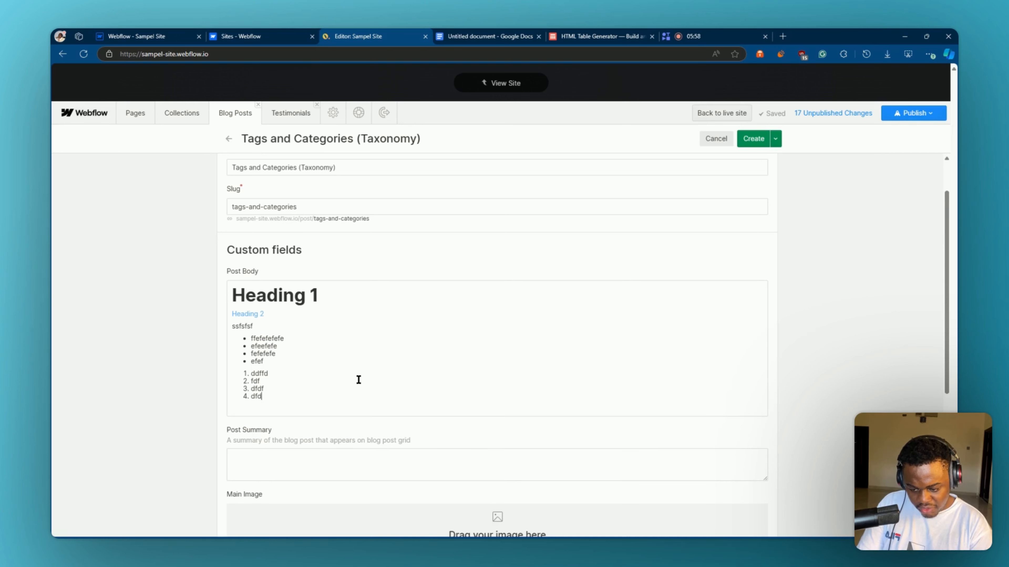
pyautogui.press('Return')
pyautogui.write('dfd')
pyautogui.click(358, 380)
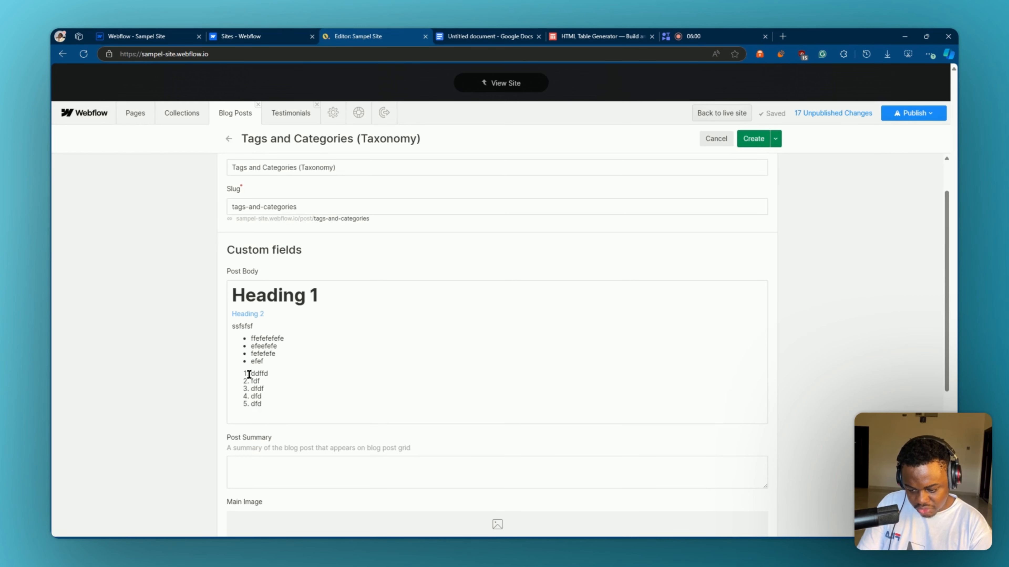
# Step: Show the insertable elements below the numbered list, and select existing list items to view their formatting options
pyautogui.scroll(-1, 280, 384)
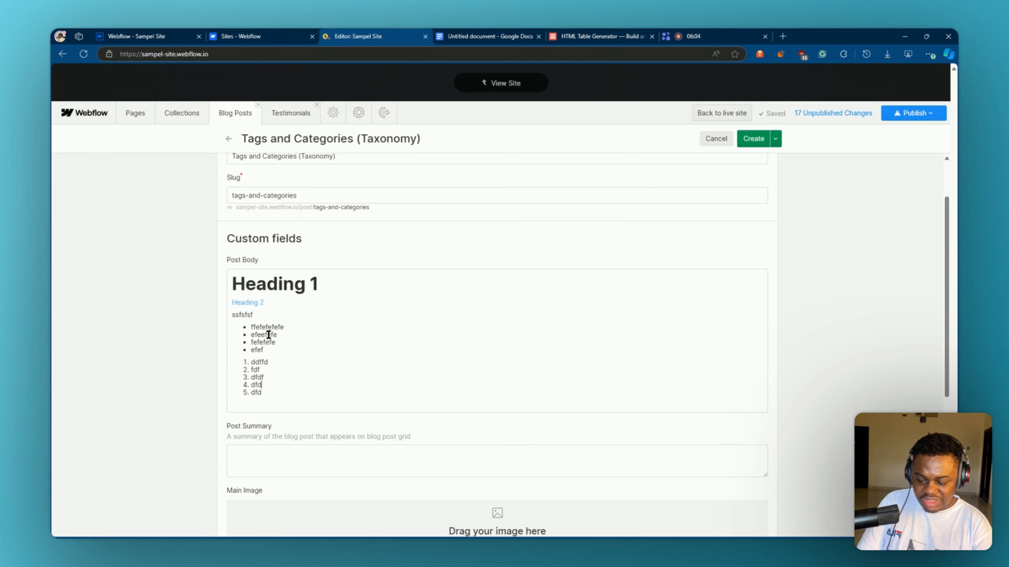
pyautogui.click(277, 400)
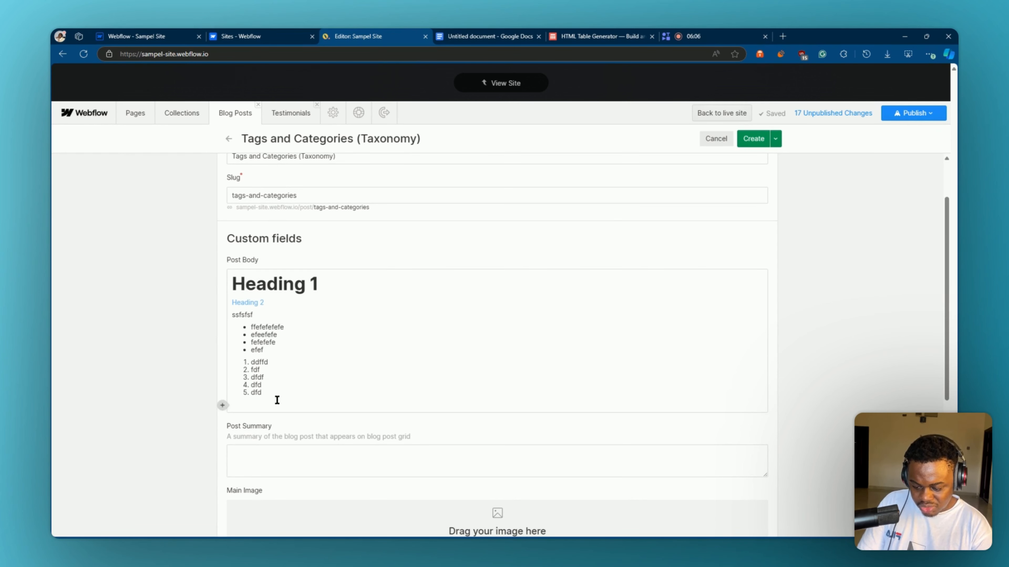
pyautogui.click(222, 405)
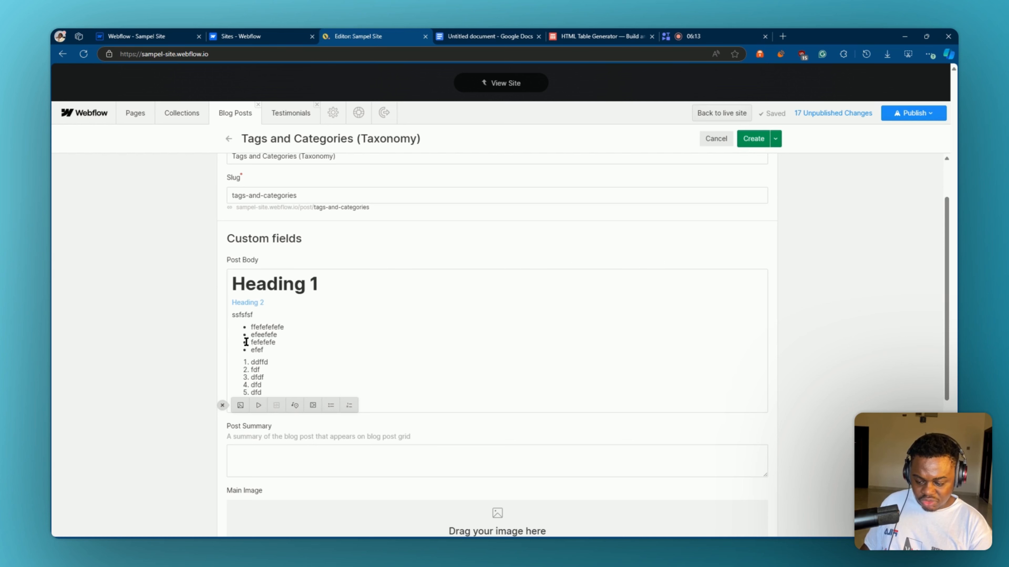
pyautogui.moveTo(286, 349); pyautogui.dragTo(243, 323)
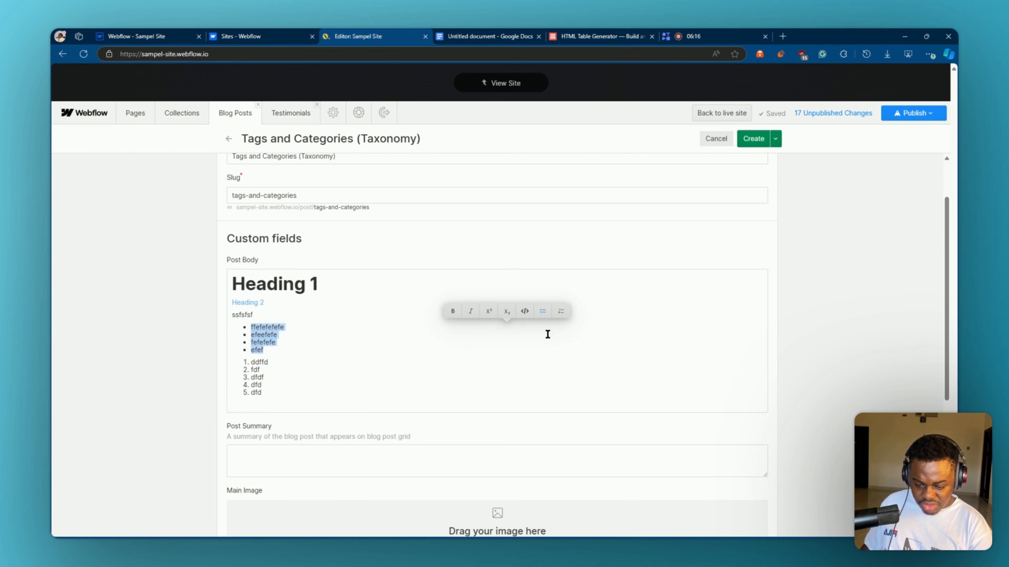
pyautogui.doubleClick(266, 390)
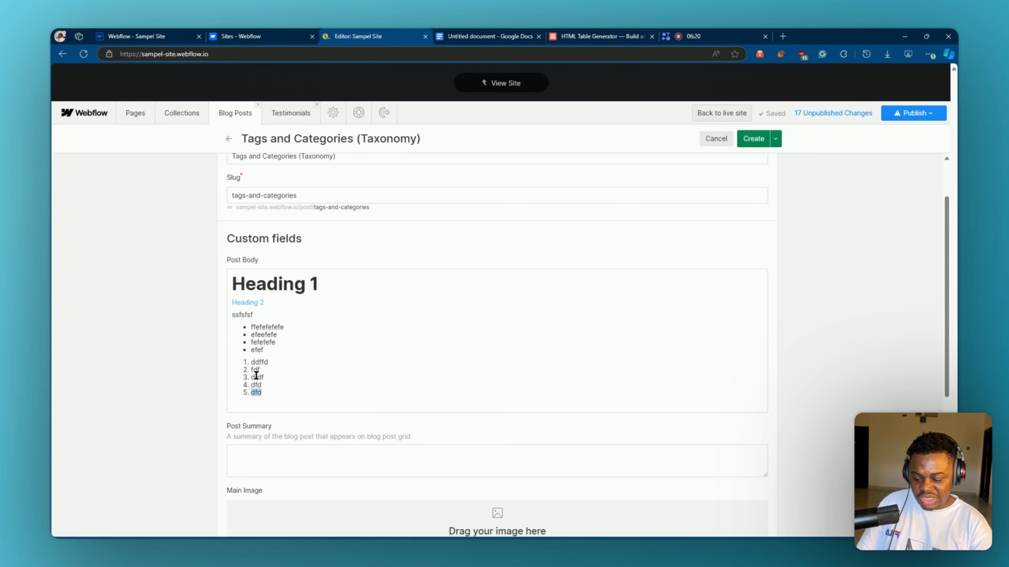
# Step: Clear all the test headings, text and lists from the Post Body field
pyautogui.moveTo(256, 375); pyautogui.dragTo(258, 369)
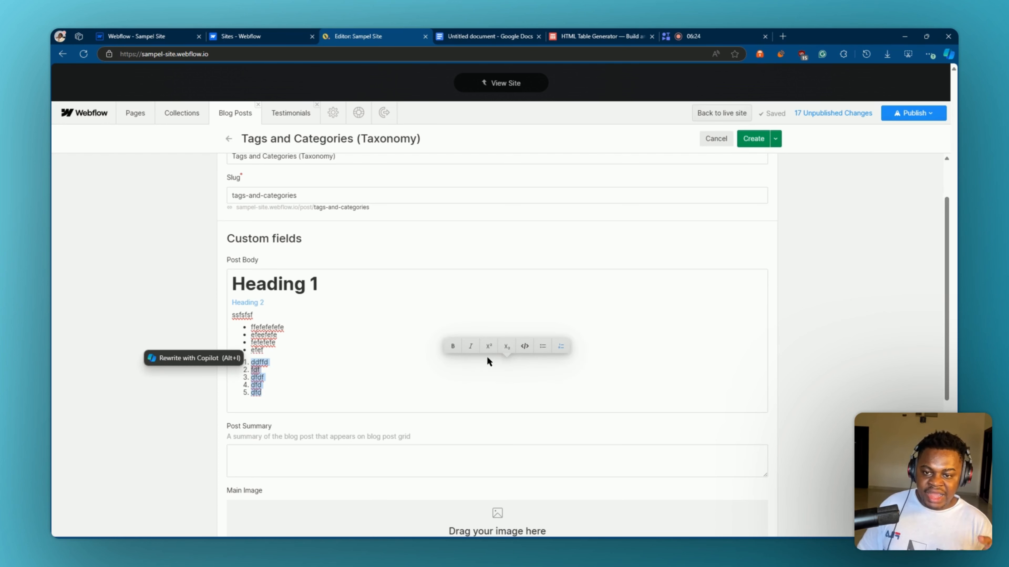
pyautogui.click(384, 358)
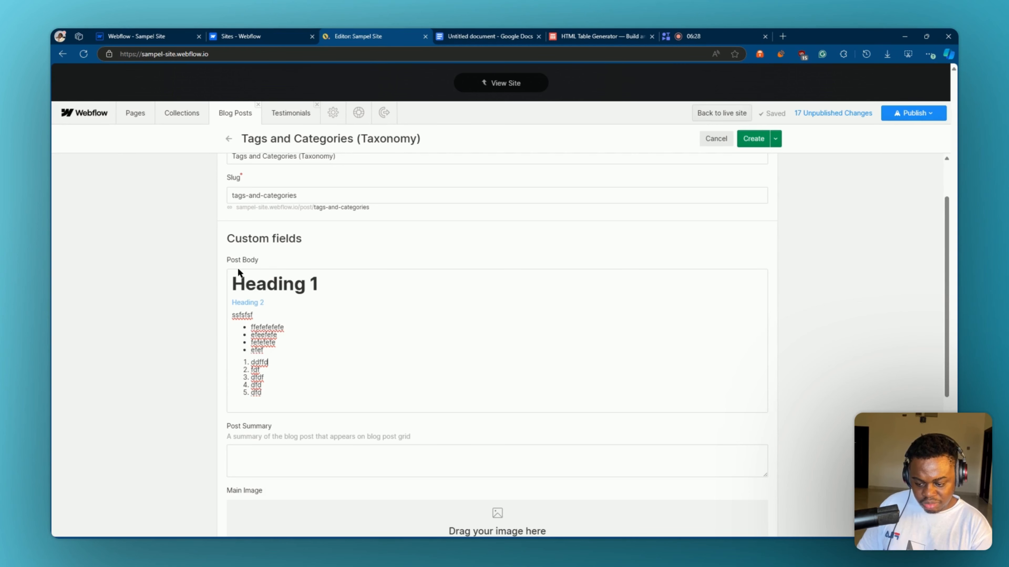
pyautogui.click(276, 399)
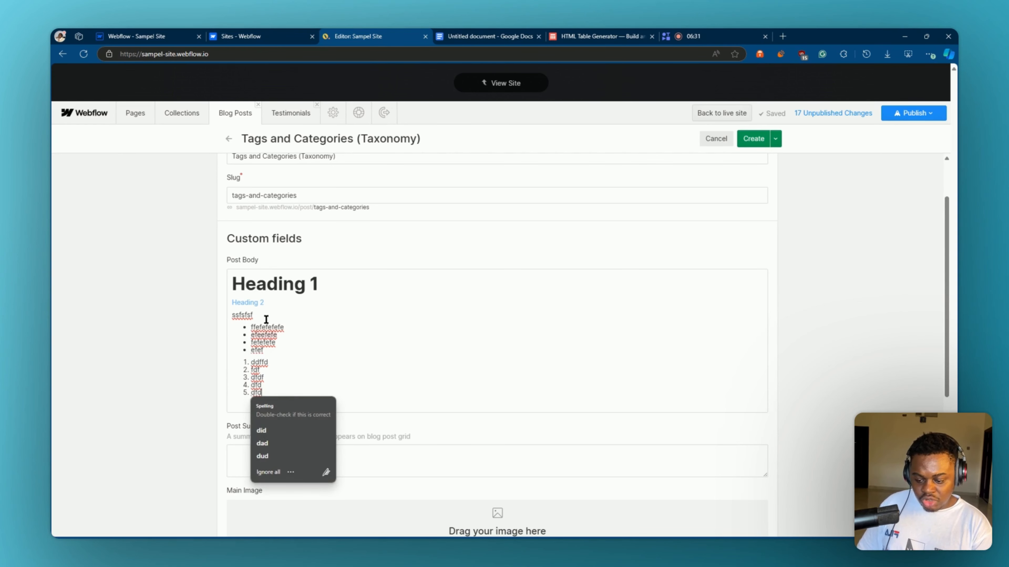
pyautogui.click(316, 352)
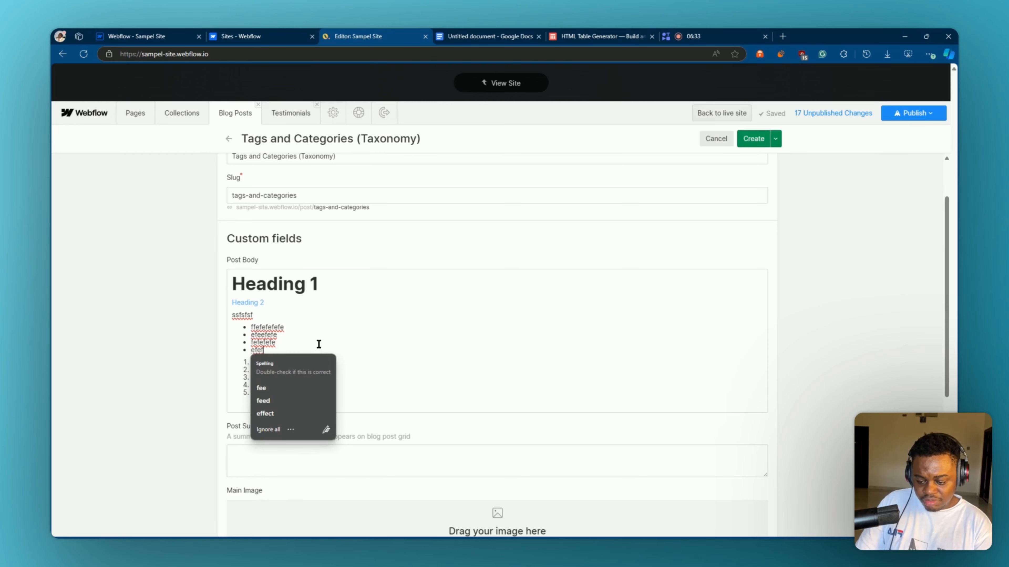
pyautogui.hotkey('ctrl', 'a')
pyautogui.press('BackSpace')
# Step: Switch to the Google Docs article, select its title "Tags and Categories (Taxonomy)" and return to the Webflow Editor
pyautogui.click(493, 36)
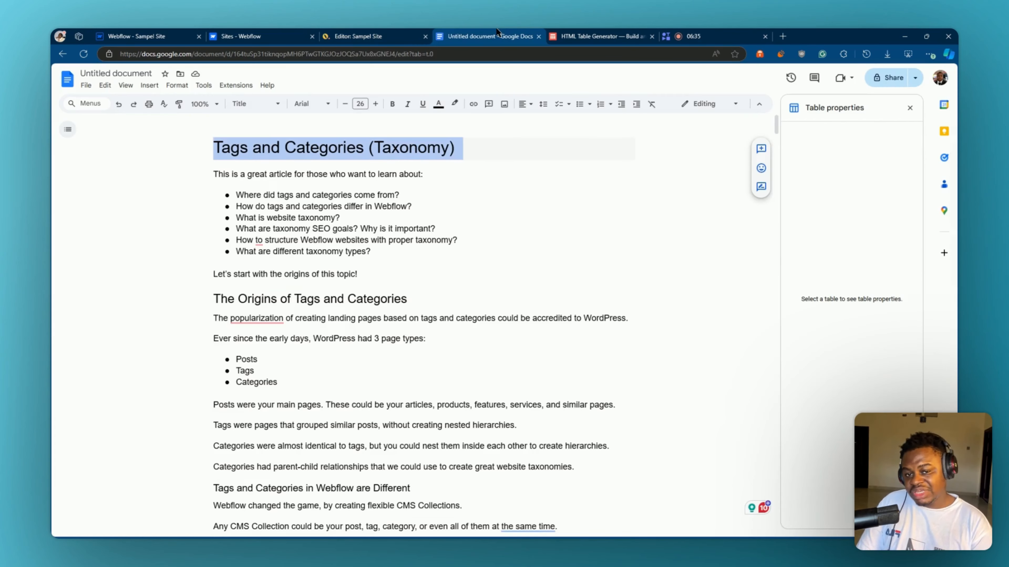
pyautogui.click(242, 161)
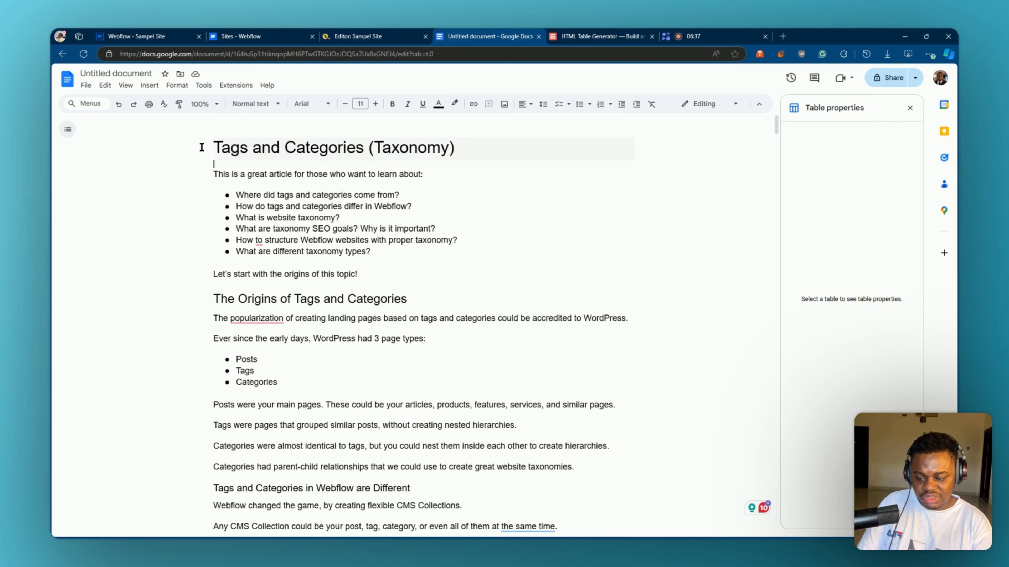
pyautogui.moveTo(201, 148); pyautogui.dragTo(252, 161)
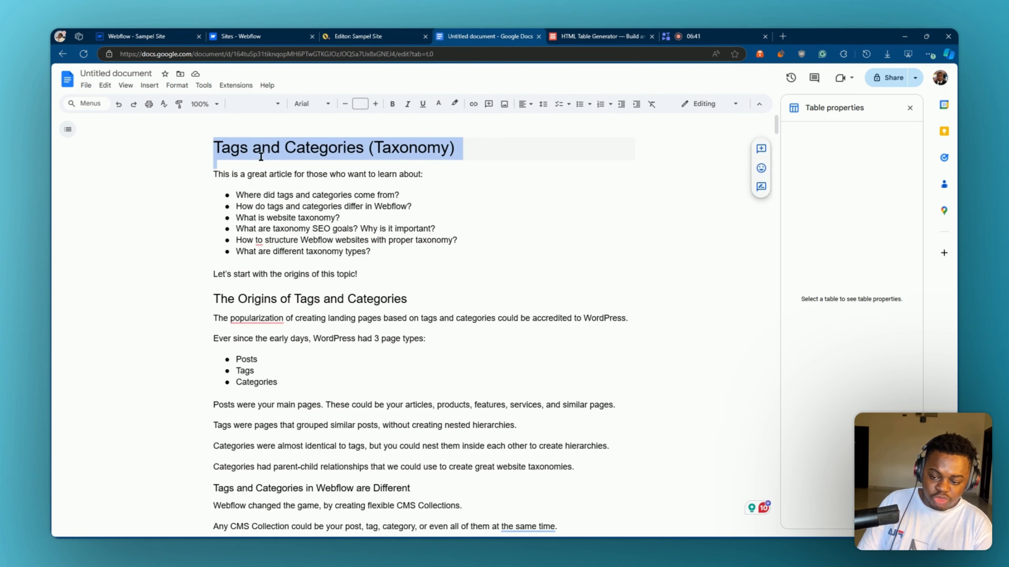
pyautogui.click(358, 35)
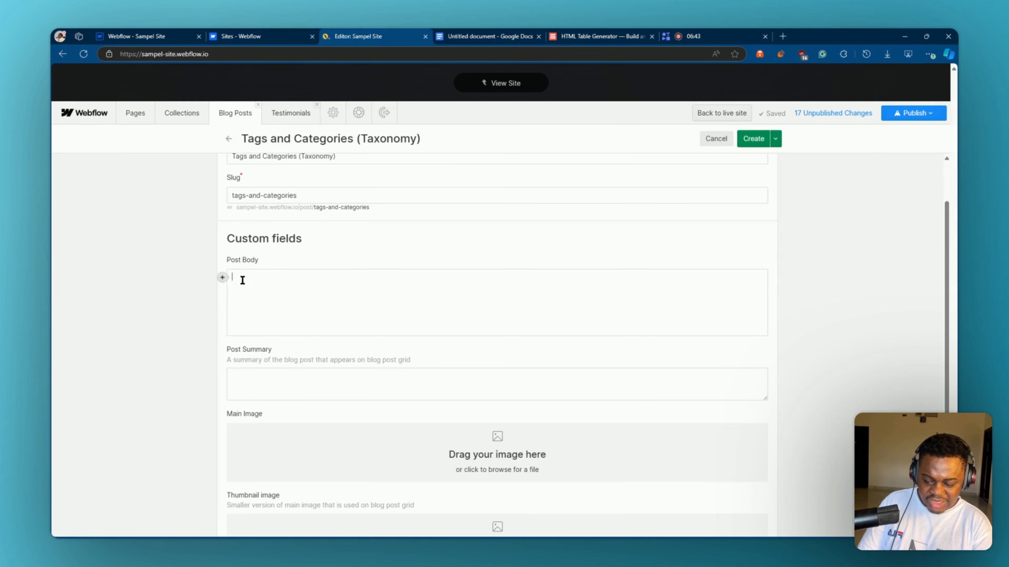
# Step: Try to insert the Google Analytics thumbnail image in the Post Body with right alignment, and delete the resulting image block
pyautogui.scroll(2, 238, 284)
pyautogui.click(223, 343)
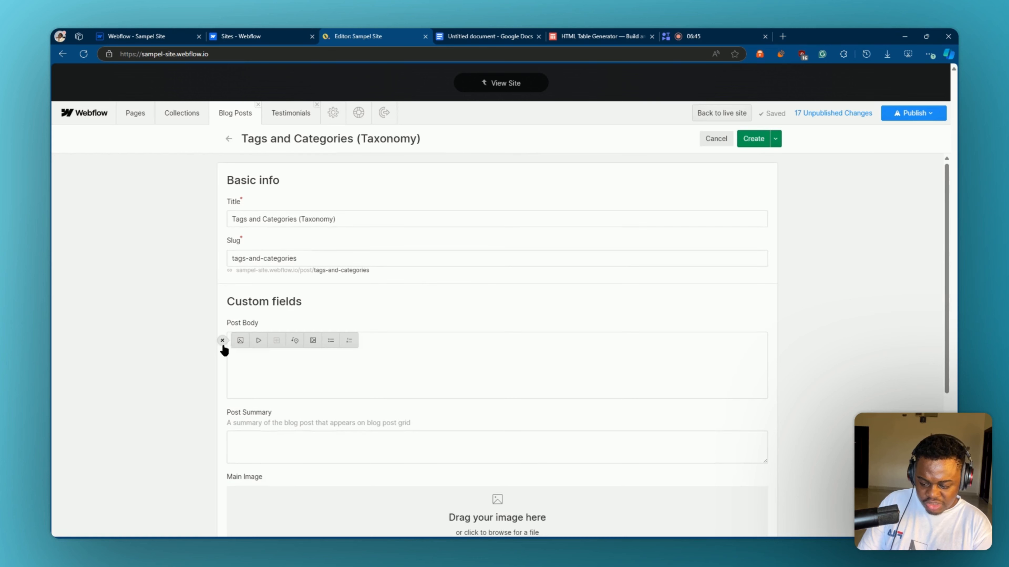
pyautogui.click(241, 341)
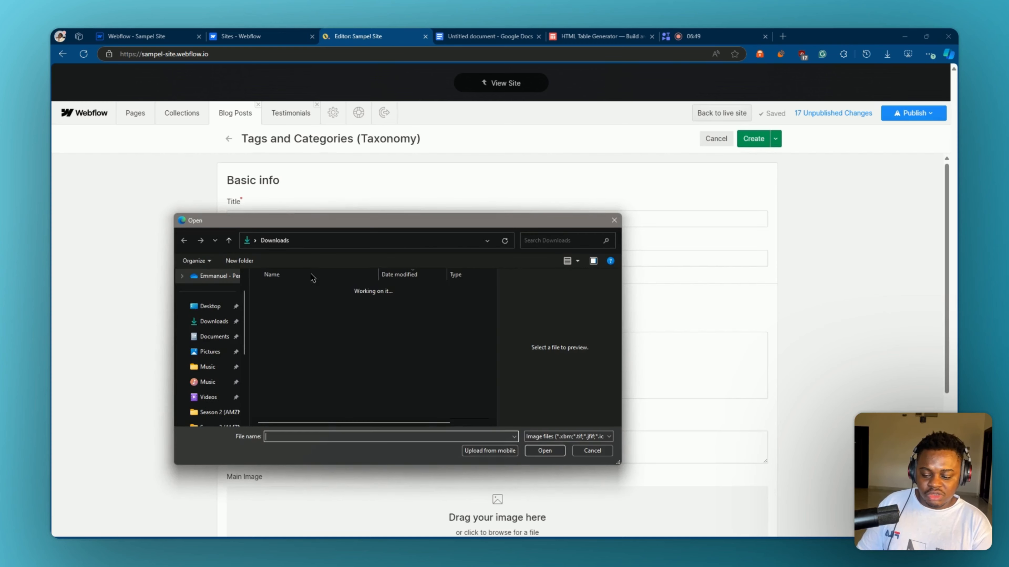
pyautogui.doubleClick(291, 302)
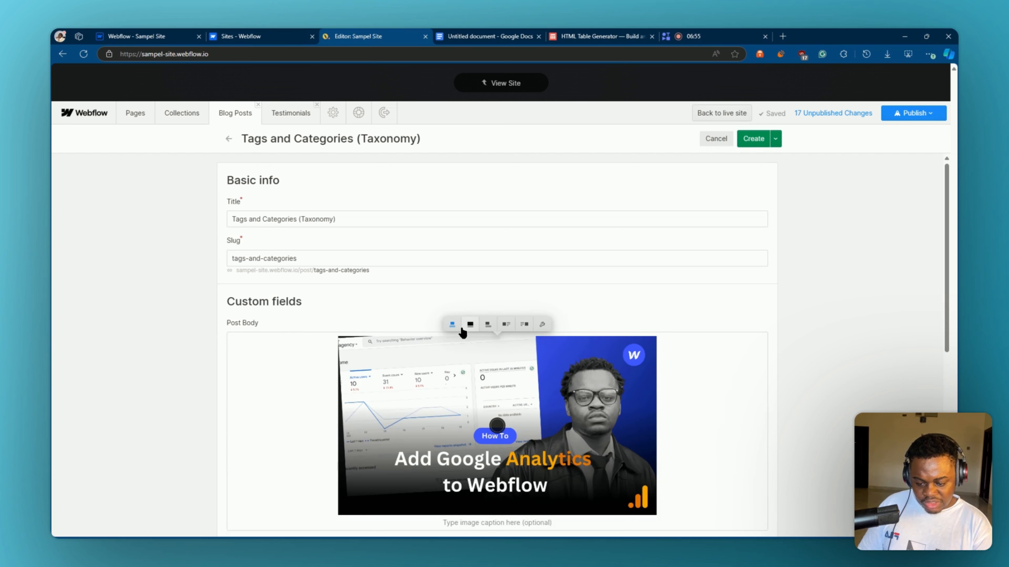
pyautogui.click(526, 325)
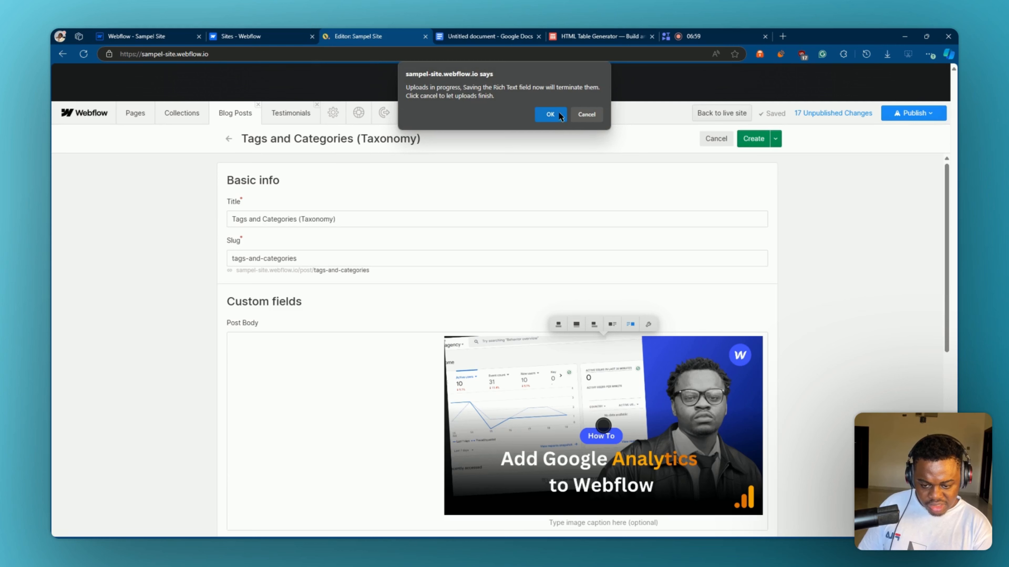
pyautogui.click(558, 114)
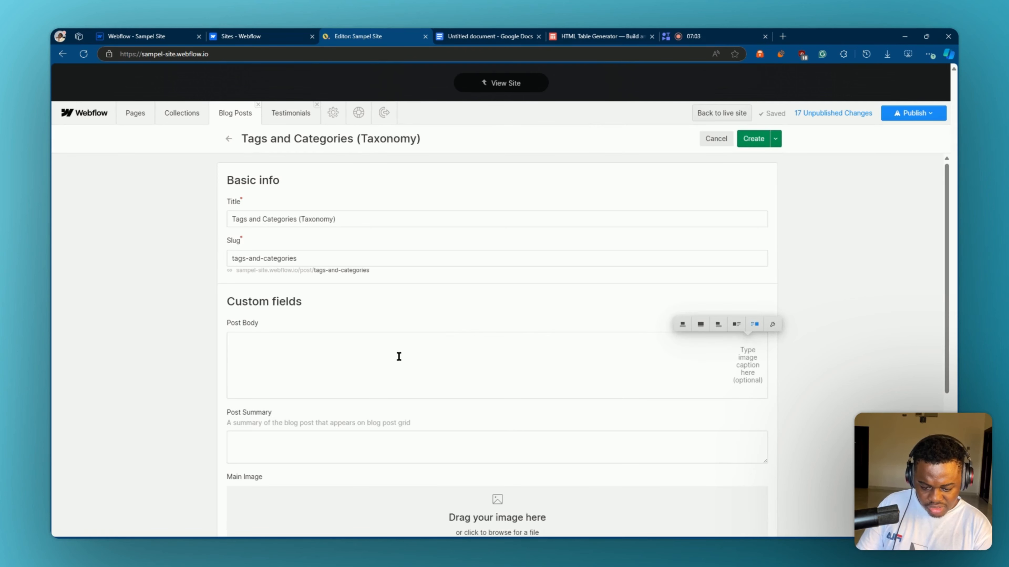
pyautogui.click(754, 326)
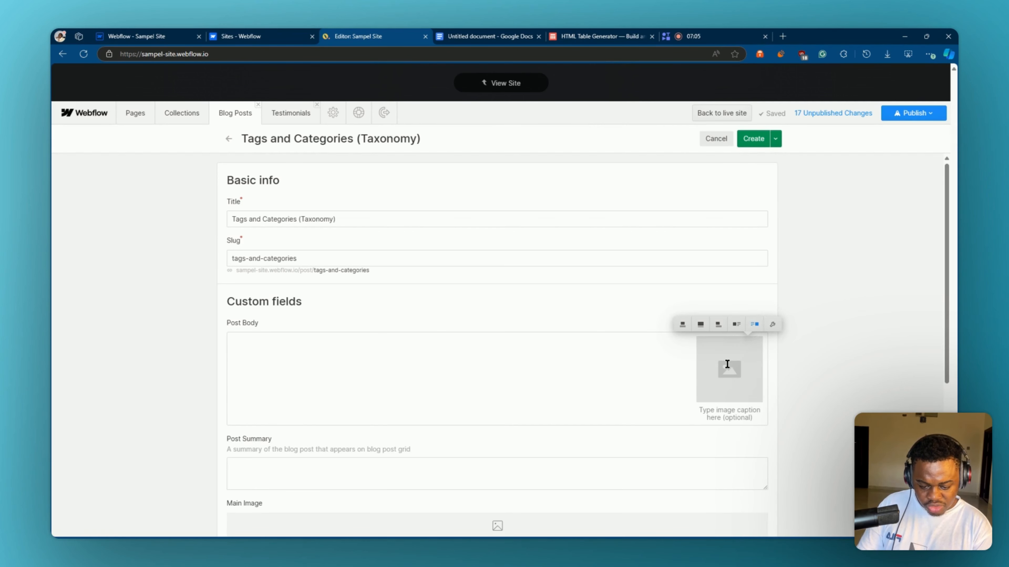
pyautogui.press('Delete')
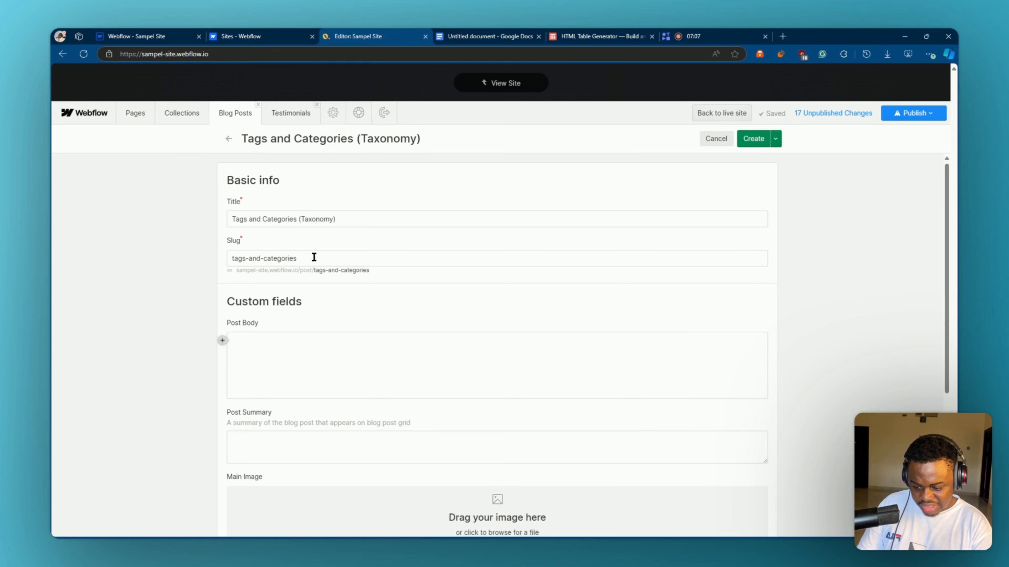
# Step: Insert the image "FLOWMAINTENANCE YOUTUBE THUMBNAILS (1).png" from Downloads into the empty Post Body
pyautogui.click(222, 341)
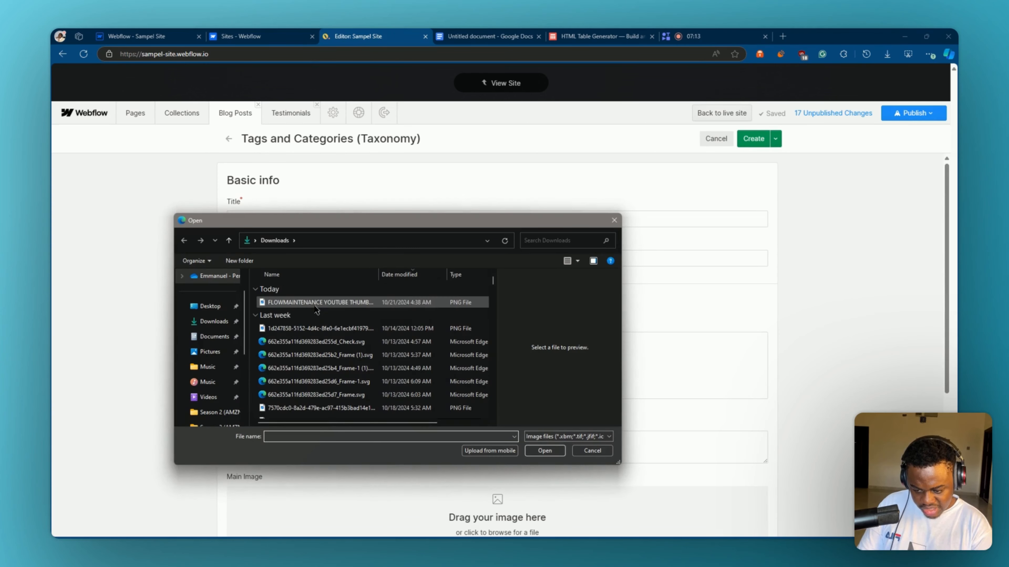
pyautogui.click(316, 304)
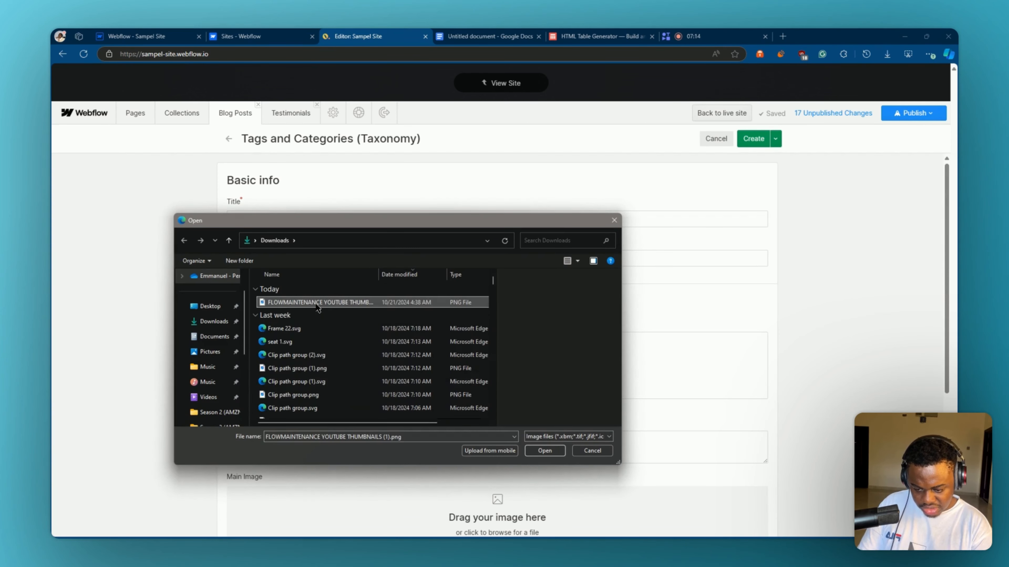
pyautogui.press('Return')
pyautogui.scroll(-3, 446, 337)
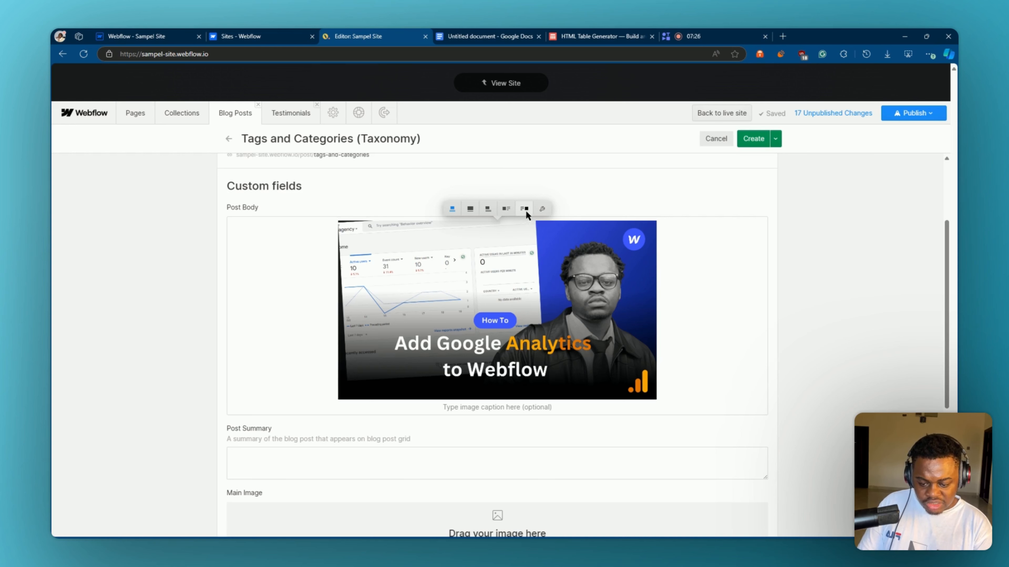
# Step: Try the right, left, full-width and inline alignments on the Post Body image and return it to centred
pyautogui.click(526, 210)
pyautogui.click(613, 209)
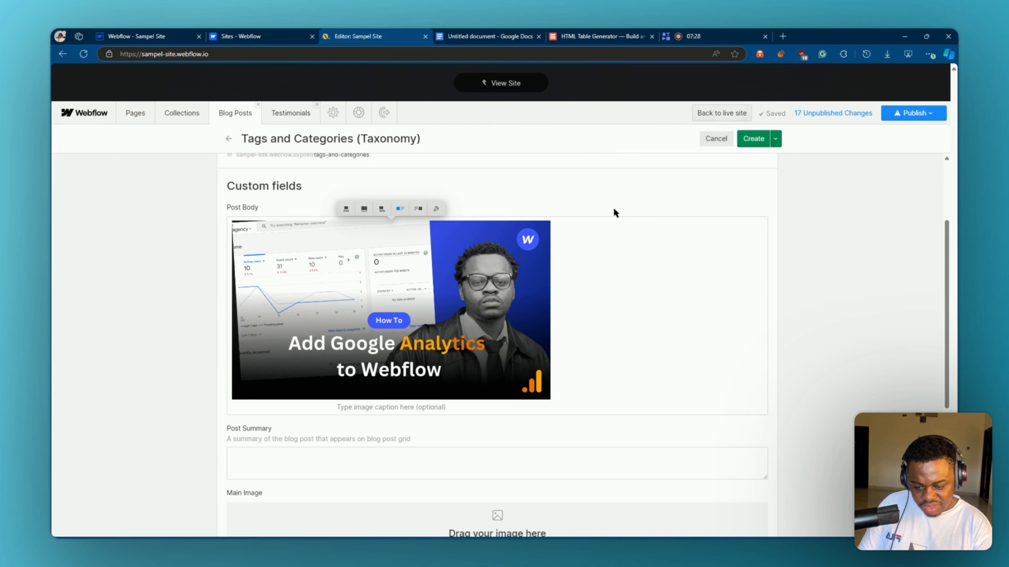
pyautogui.click(363, 210)
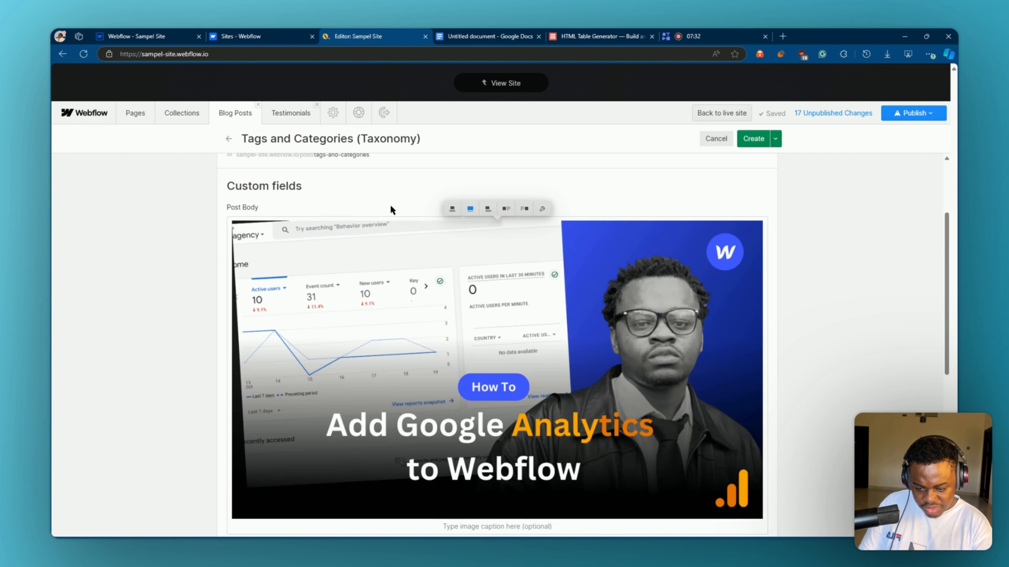
pyautogui.click(451, 210)
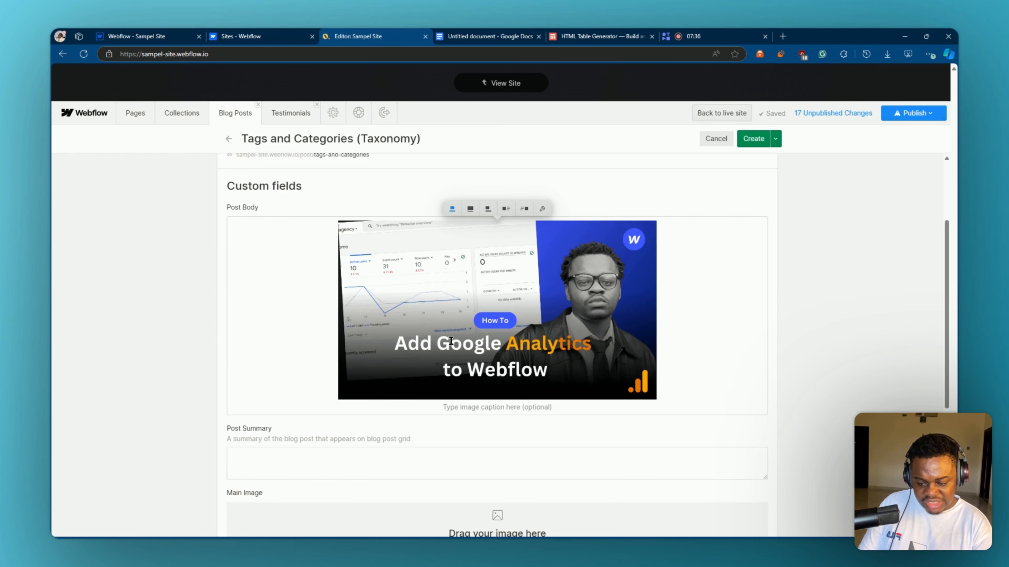
pyautogui.click(488, 209)
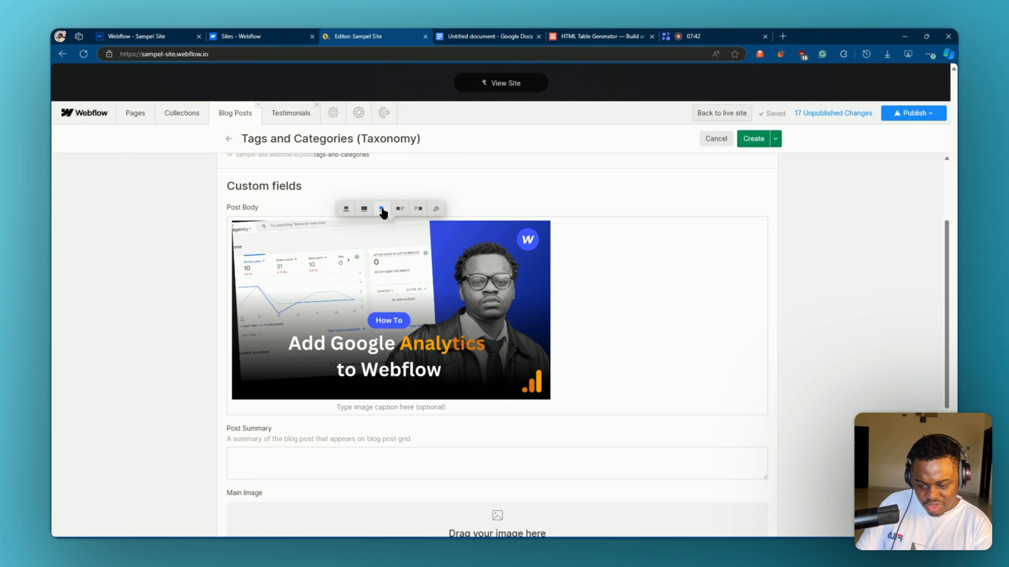
pyautogui.click(346, 210)
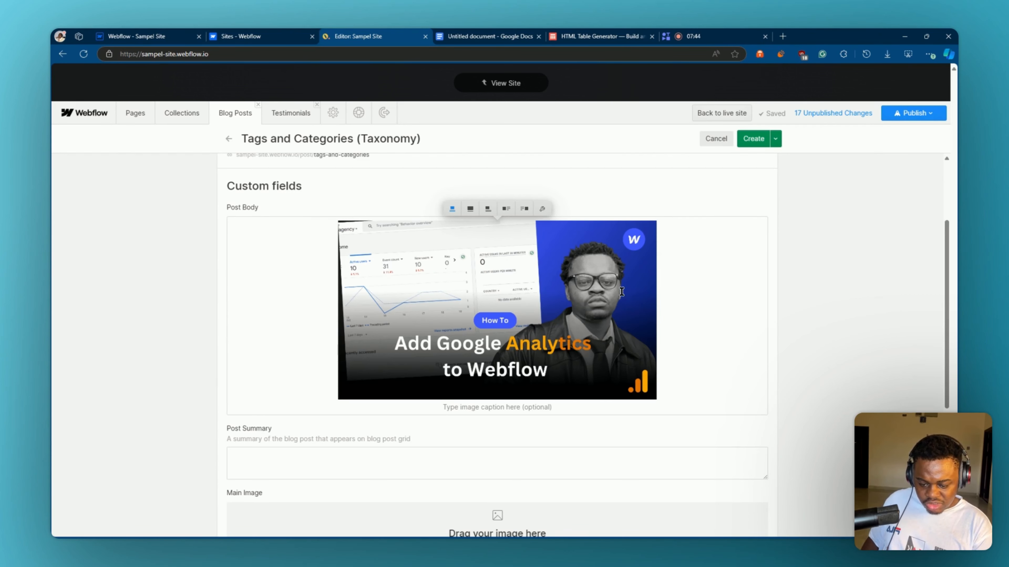
pyautogui.click(701, 313)
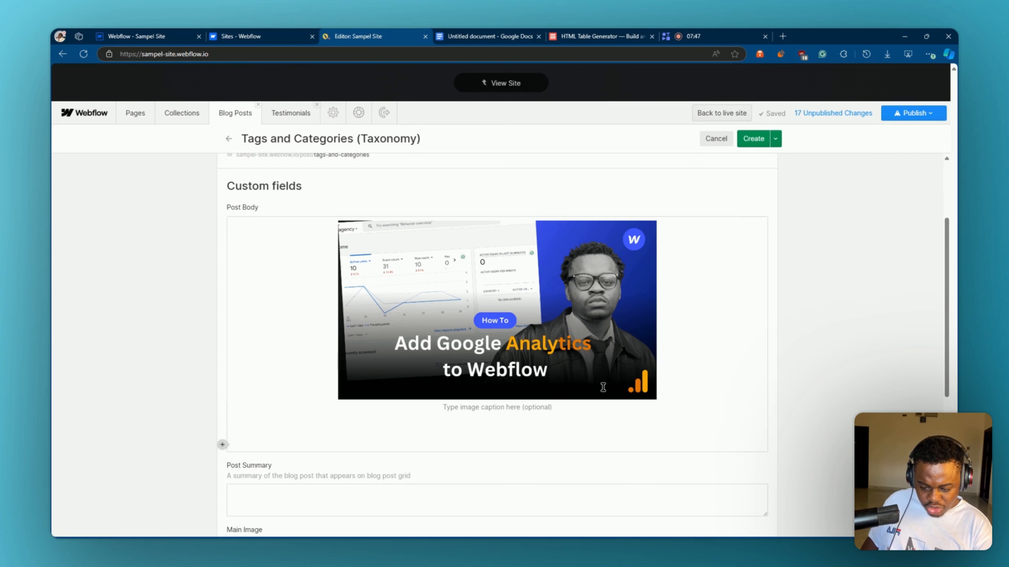
# Step: Set the image's alt text option to Custom description, enter "dvdvndvkl" as a test and clear it again
pyautogui.click(560, 322)
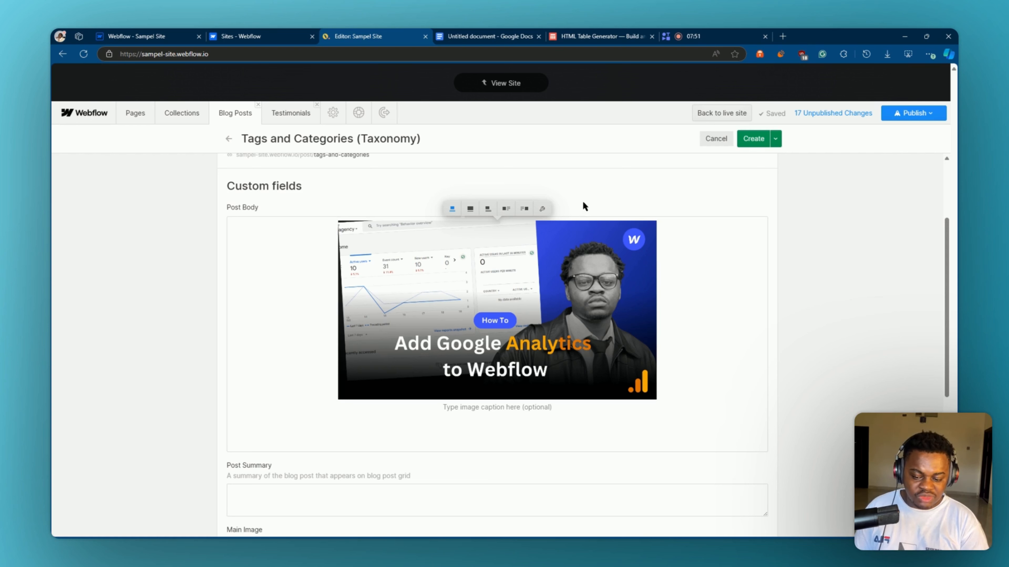
pyautogui.click(543, 209)
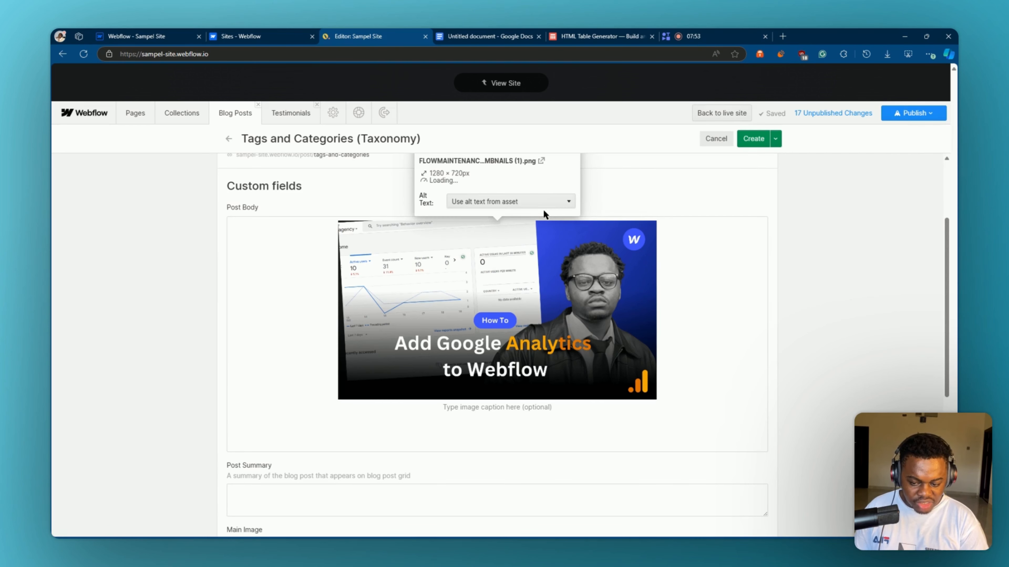
pyautogui.click(491, 206)
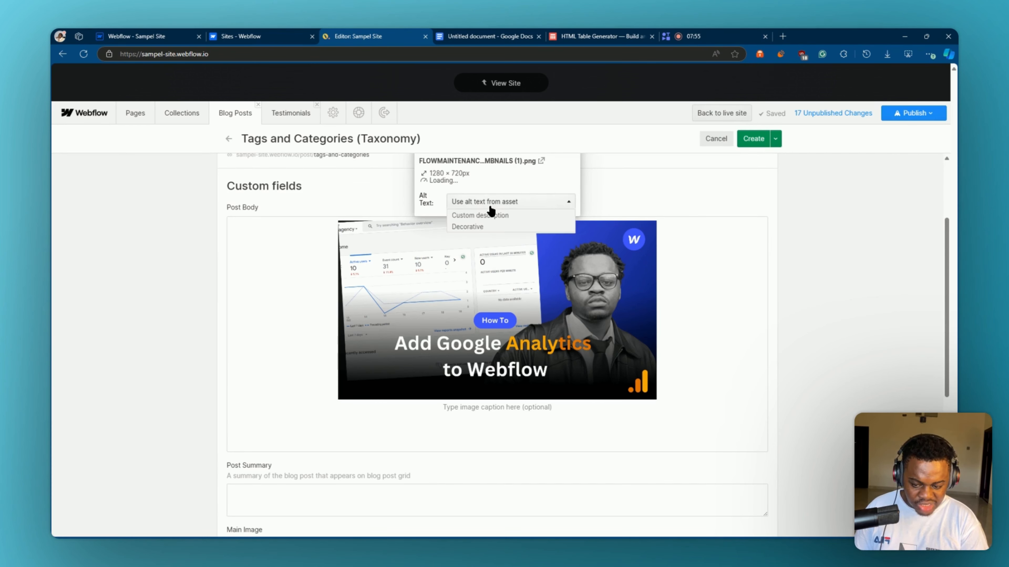
pyautogui.click(497, 215)
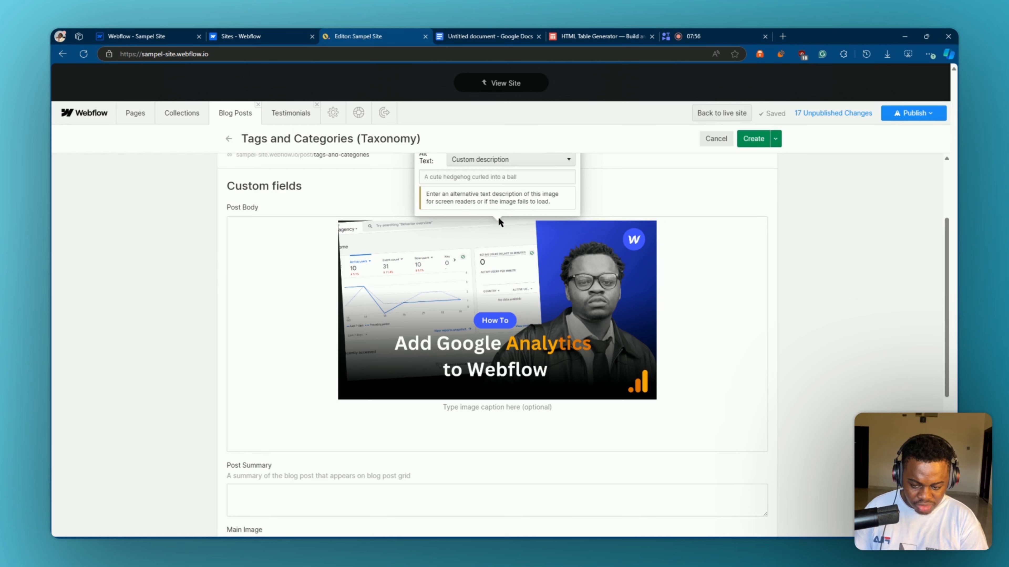
pyautogui.click(476, 181)
pyautogui.write('dvdvndvkl')
pyautogui.hotkey('ctrl', 'a')
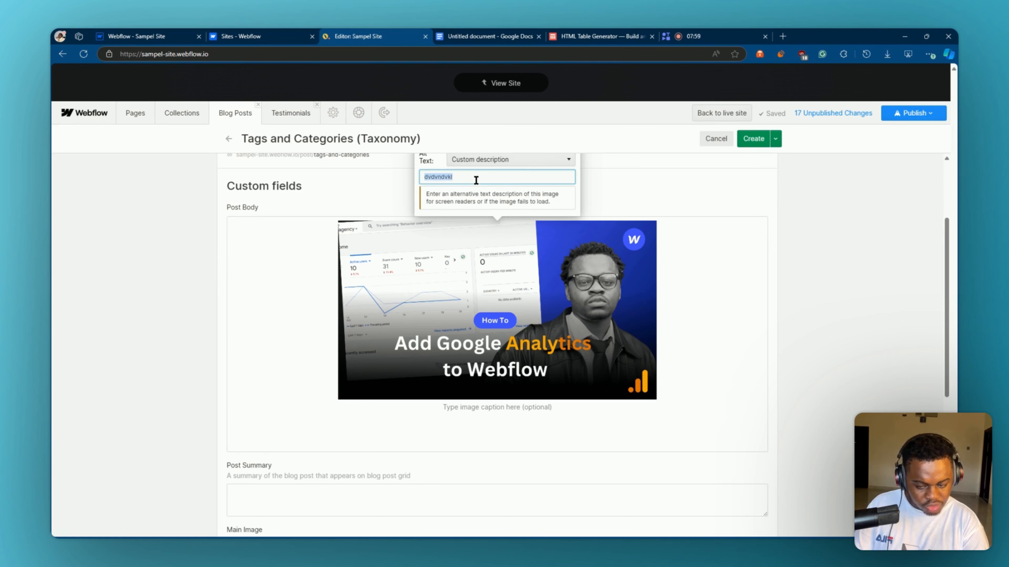
pyautogui.press('BackSpace')
pyautogui.click(723, 296)
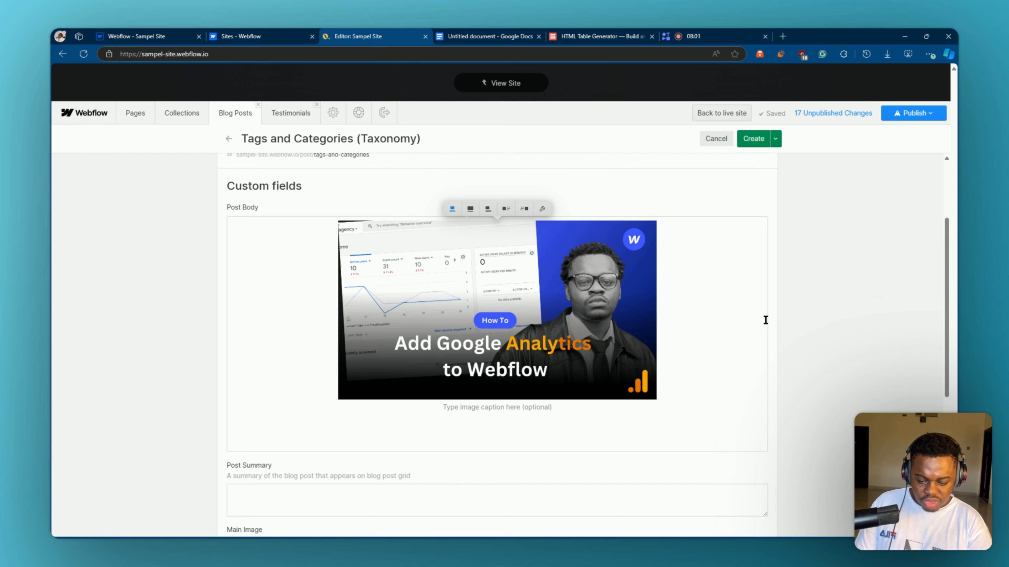
# Step: Open and dismiss the video URL field below the image, and add an empty code block there
pyautogui.click(550, 411)
pyautogui.click(222, 413)
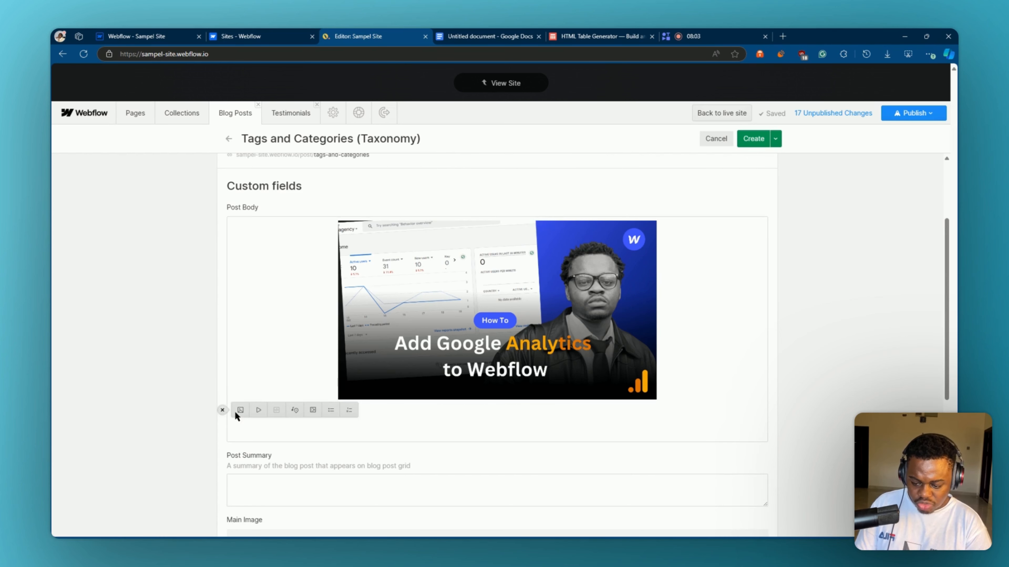
pyautogui.click(255, 411)
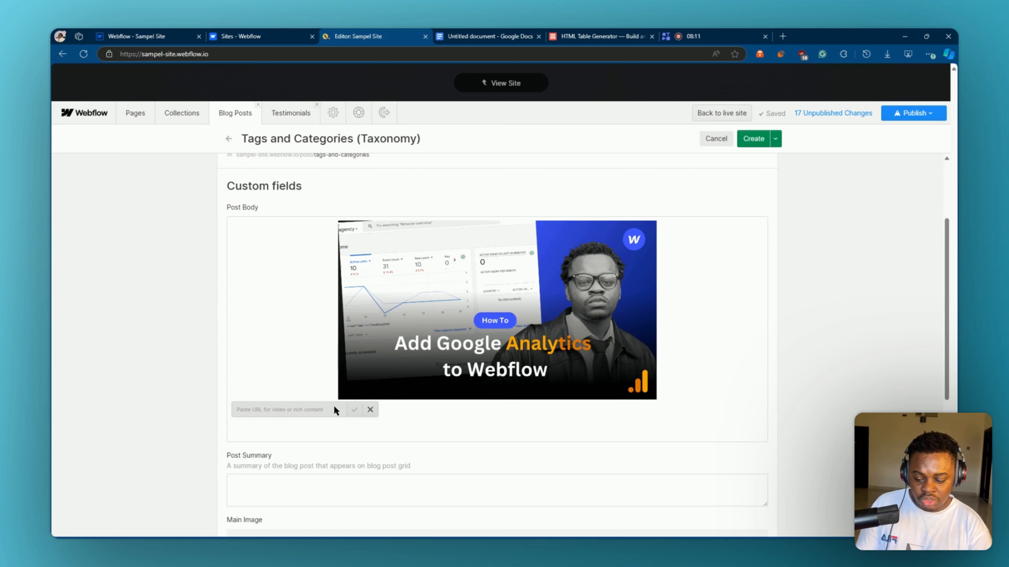
pyautogui.click(370, 409)
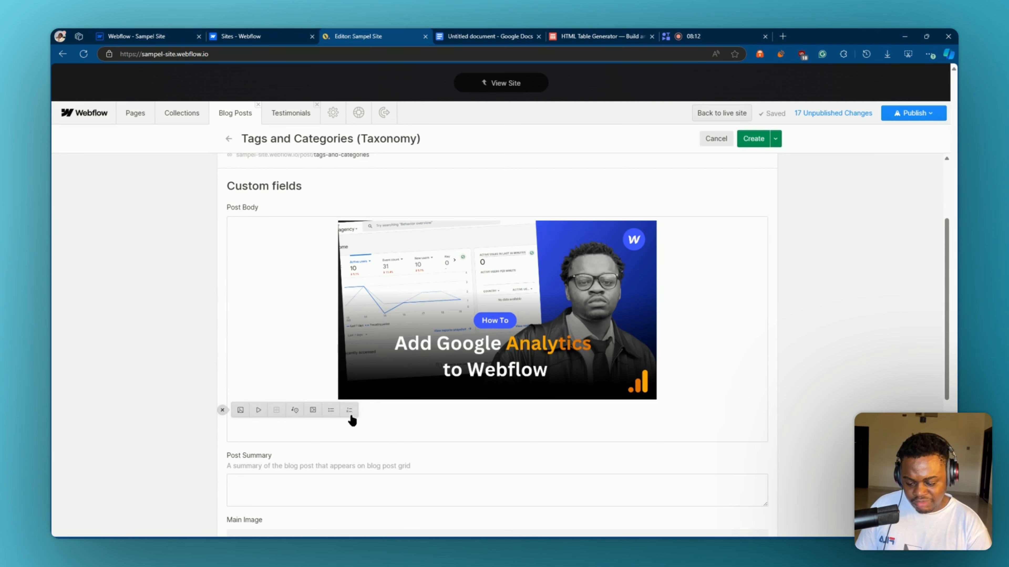
pyautogui.click(313, 410)
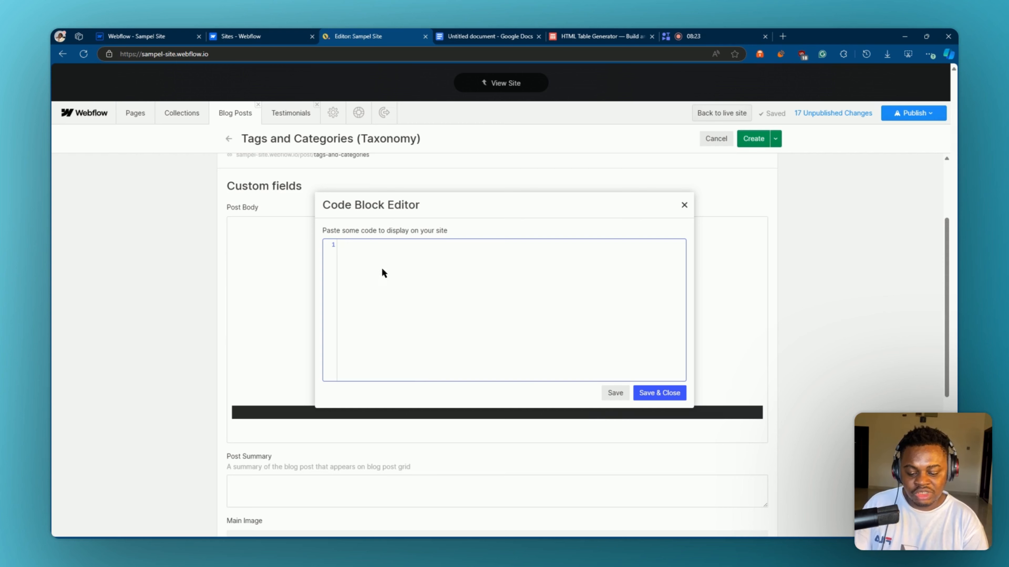
pyautogui.click(686, 205)
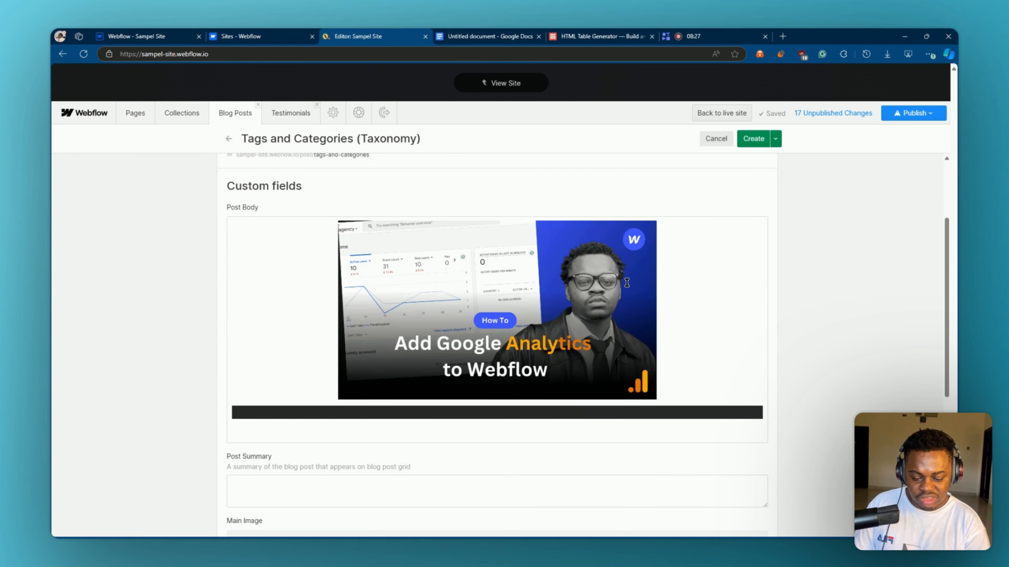
# Step: Delete the image and the empty code block so the Post Body is blank
pyautogui.click(710, 312)
pyautogui.press('BackSpace')
pyautogui.press('BackSpace')
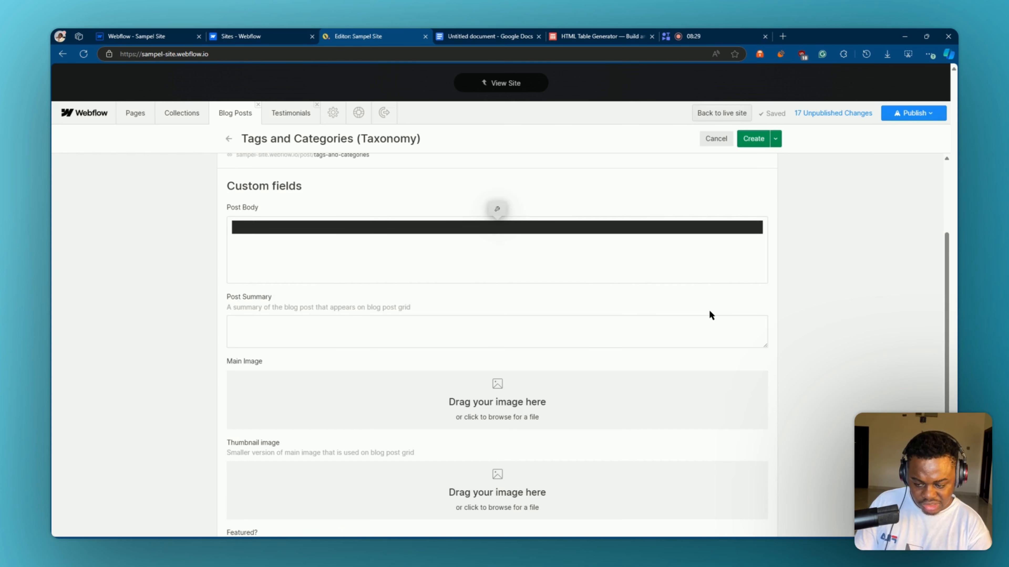
pyautogui.click(574, 260)
pyautogui.press('BackSpace')
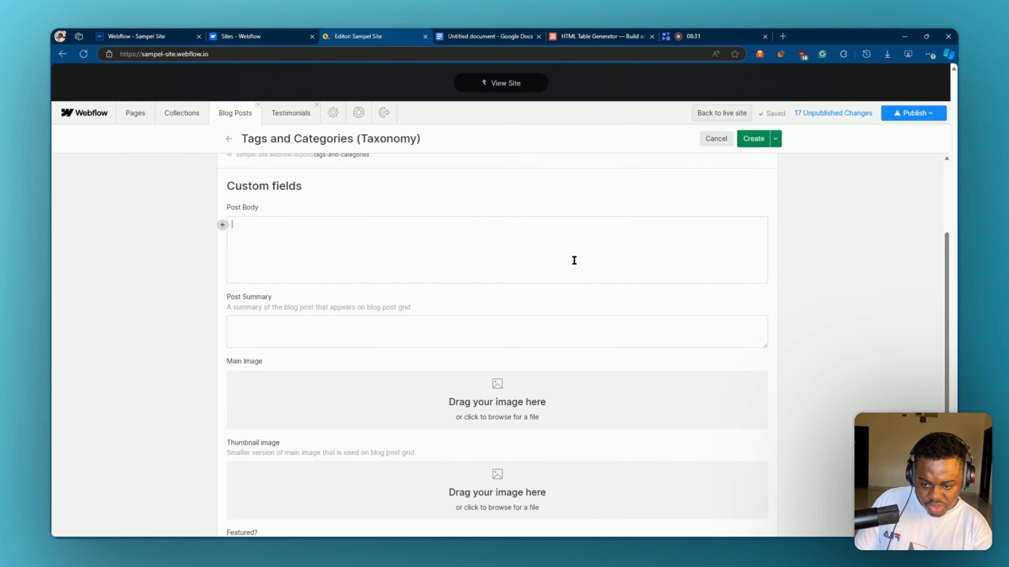
# Step: Switch to the article in Google Docs and select the entire document, checking it down to the table at the end
pyautogui.click(508, 34)
pyautogui.moveTo(213, 173); pyautogui.dragTo(509, 537)
pyautogui.click(489, 392)
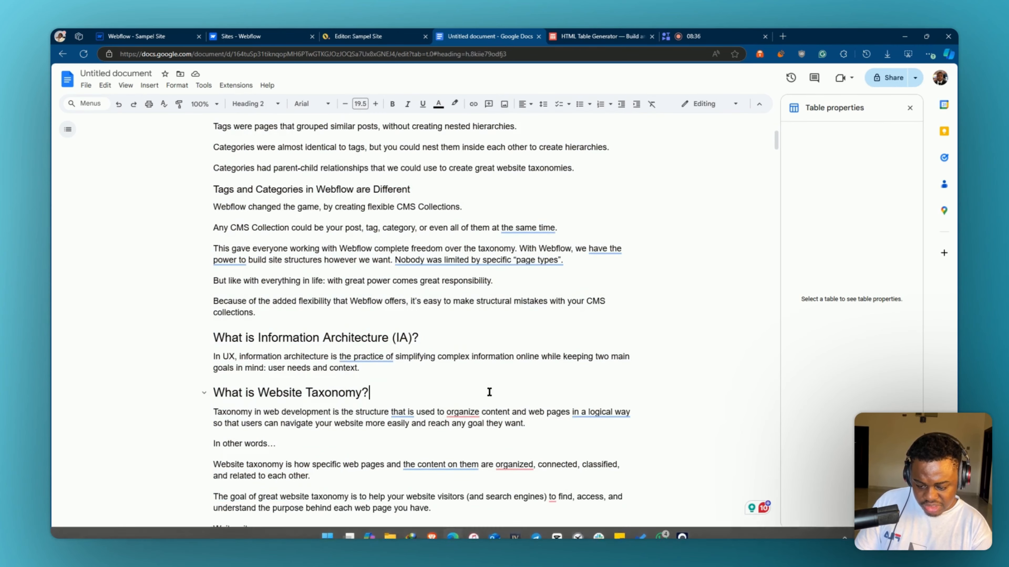
pyautogui.hotkey('ctrl', 'a')
pyautogui.scroll(-20, 489, 392)
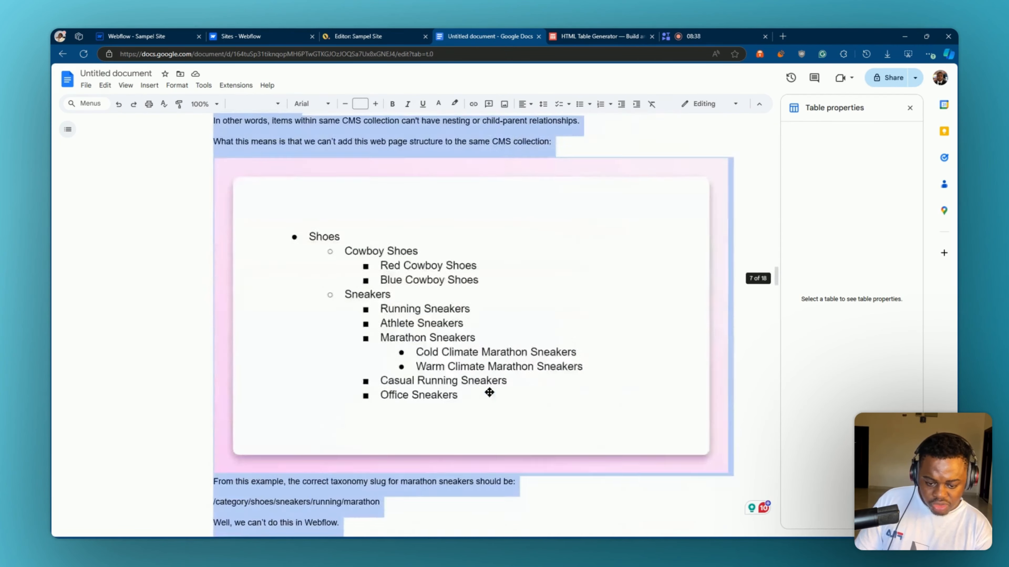
pyautogui.scroll(-20, 489, 392)
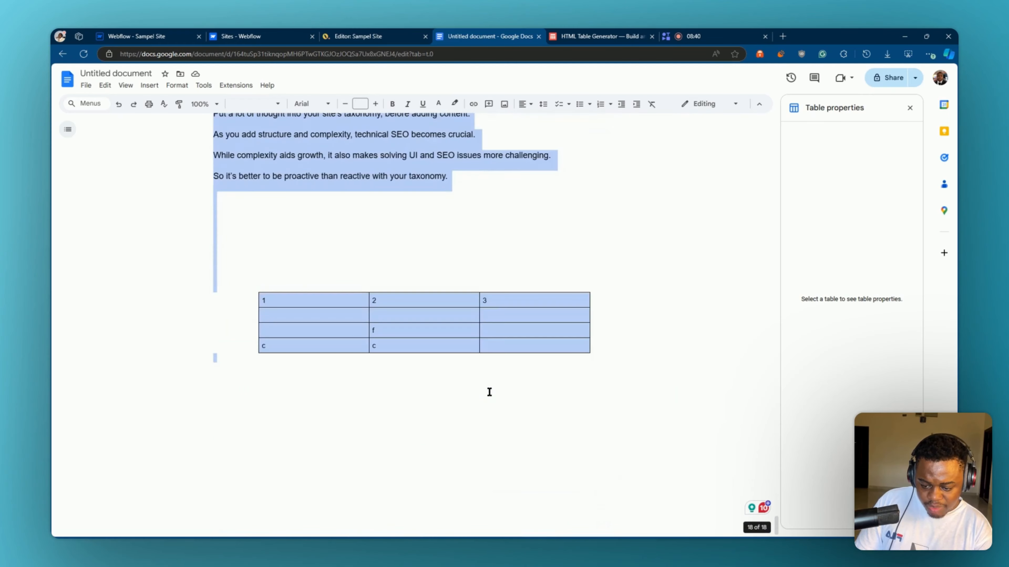
pyautogui.scroll(20, 489, 392)
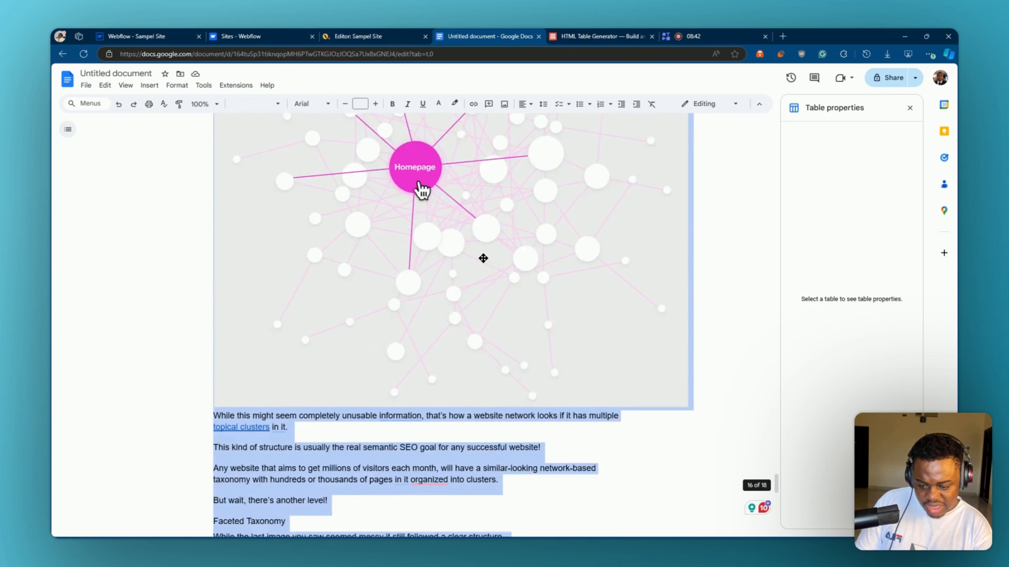
pyautogui.scroll(-15, 483, 258)
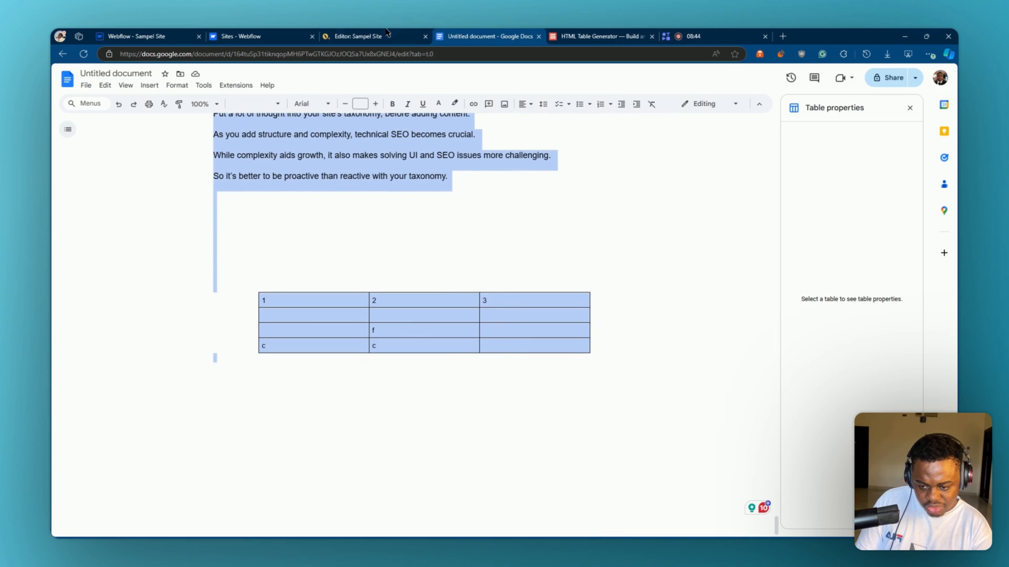
# Step: Return to the Webflow Editor, paste "Tags and Categories (Taxonomy)" into the Post Body and clear it again
pyautogui.click(388, 33)
pyautogui.write('Tags and Categories (Taxonomy)')
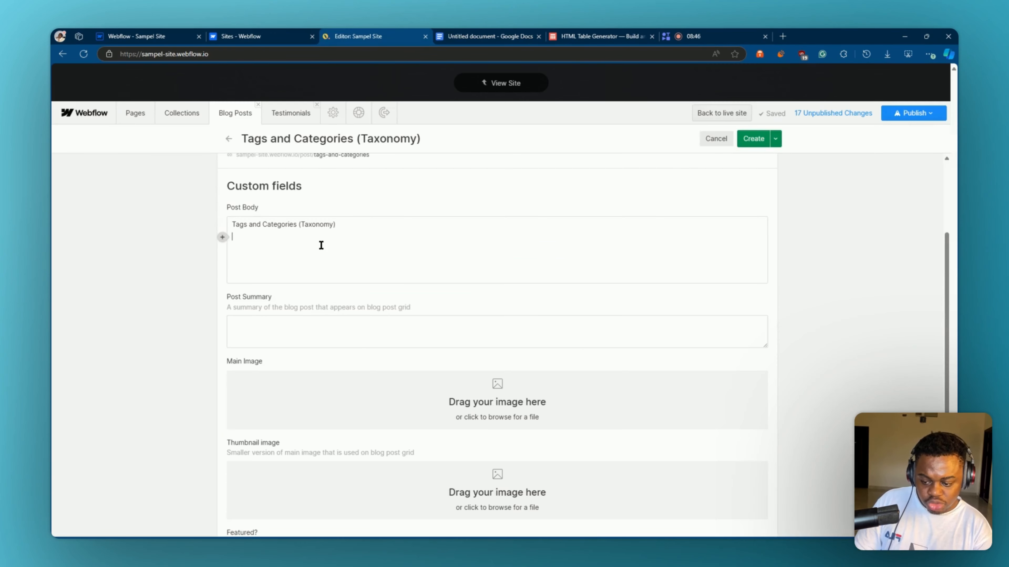
pyautogui.scroll(-1, 282, 243)
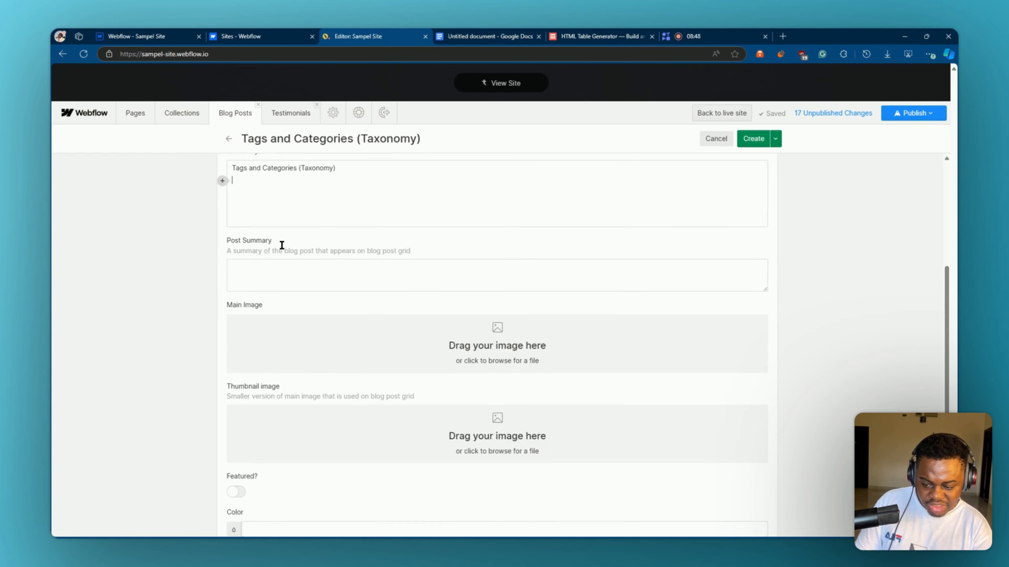
pyautogui.scroll(2, 281, 244)
pyautogui.hotkey('ctrl', 'a')
pyautogui.press('BackSpace')
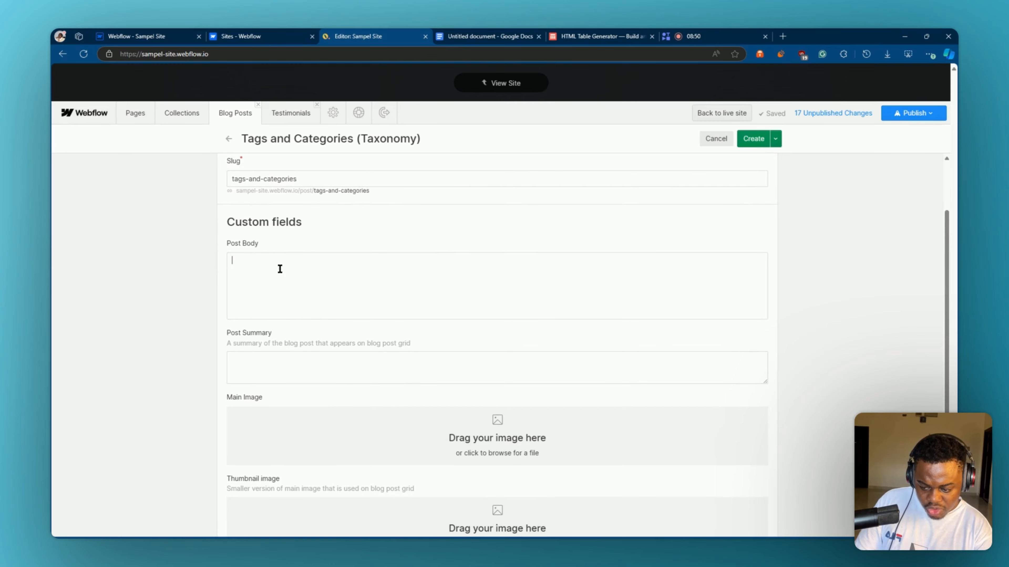
# Step: Switch to Google Docs and copy the article from "This is a great article for those who want to learn about:" through the final table
pyautogui.click(488, 37)
pyautogui.scroll(15, 306, 259)
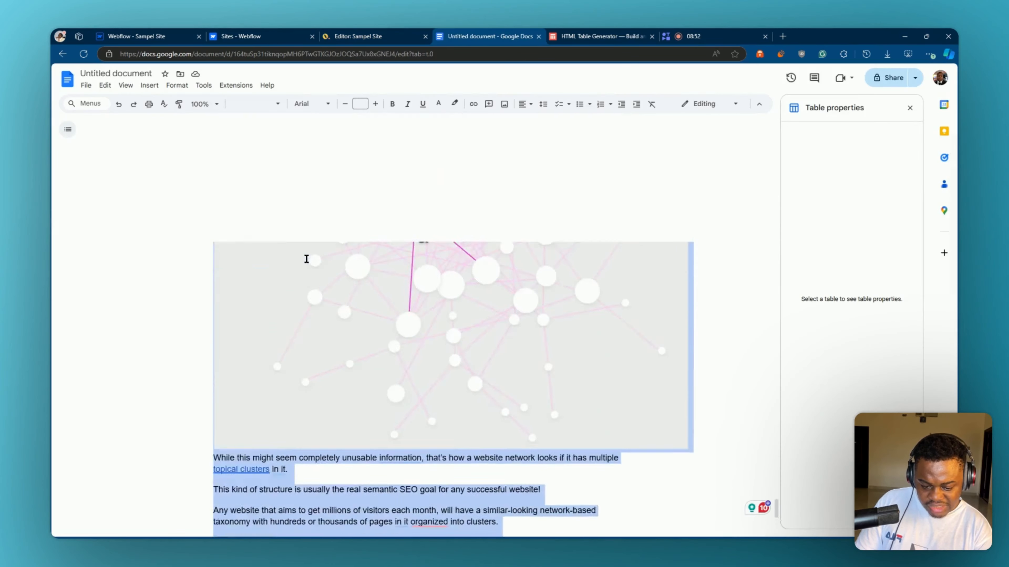
pyautogui.scroll(20, 408, 406)
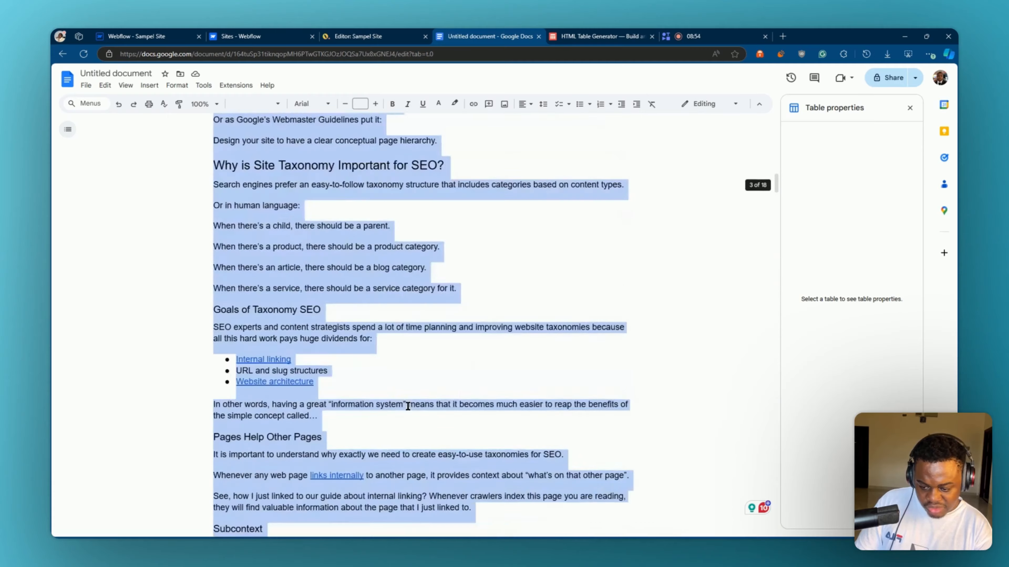
pyautogui.click(207, 176)
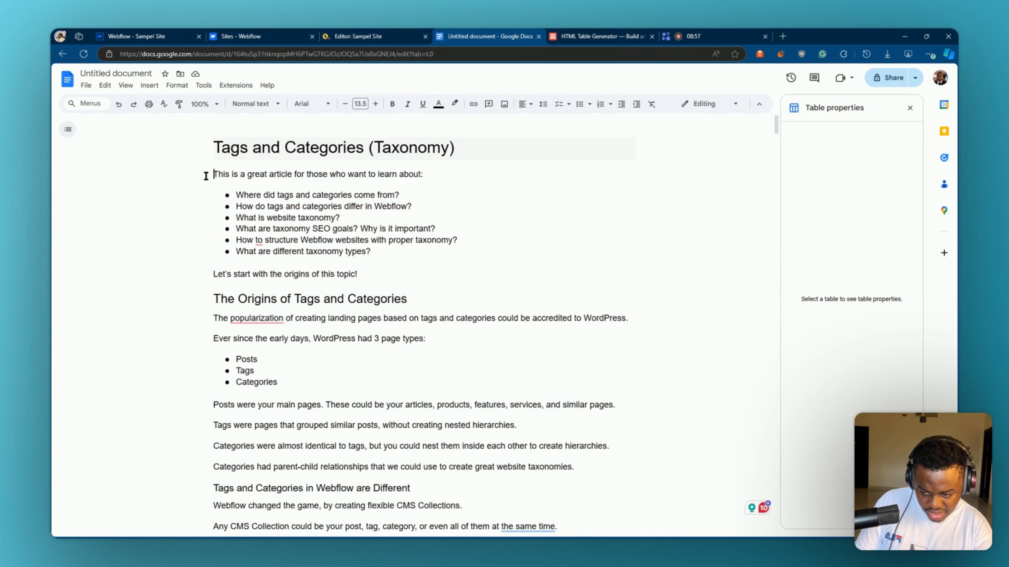
pyautogui.hotkey('shift', 'pagedown')
pyautogui.hotkey('shift', 'pagedown')
pyautogui.hotkey('shift', 'pagedown')
pyautogui.hotkey('shift', 'pagedown')
pyautogui.hotkey('shift', 'pagedown')
pyautogui.hotkey('shift', 'pagedown')
pyautogui.hotkey('shift', 'pagedown')
pyautogui.hotkey('shift', 'pagedown')
pyautogui.hotkey('shift', 'pagedown')
pyautogui.hotkey('shift', 'pagedown')
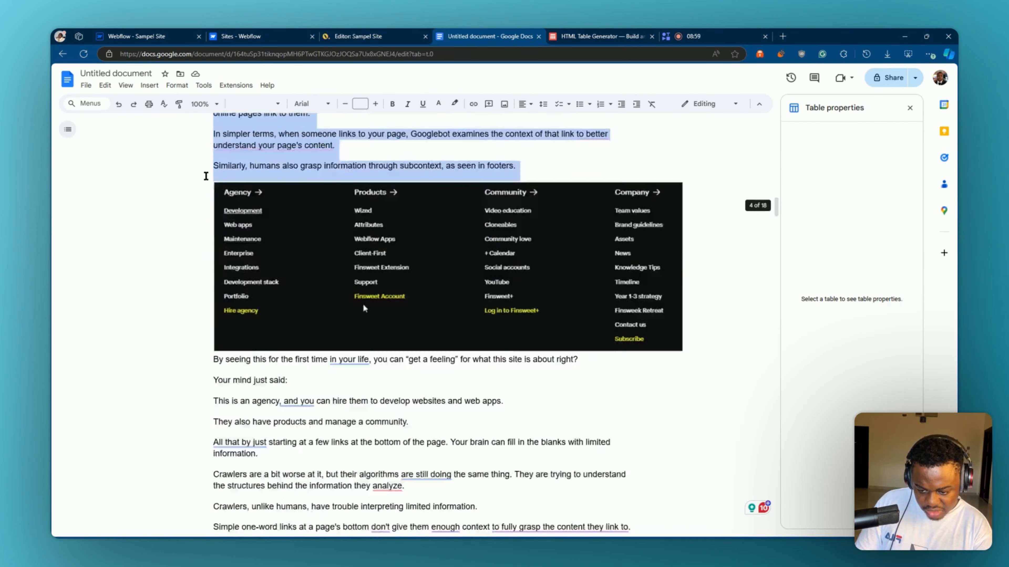
pyautogui.hotkey('shift', 'pagedown')
pyautogui.hotkey('shift', 'pagedown')
pyautogui.hotkey('shift', 'pagedown')
pyautogui.hotkey('shift', 'pagedown')
pyautogui.hotkey('shift', 'pagedown')
pyautogui.hotkey('shift', 'pagedown')
pyautogui.hotkey('shift', 'pagedown')
pyautogui.hotkey('shift', 'pagedown')
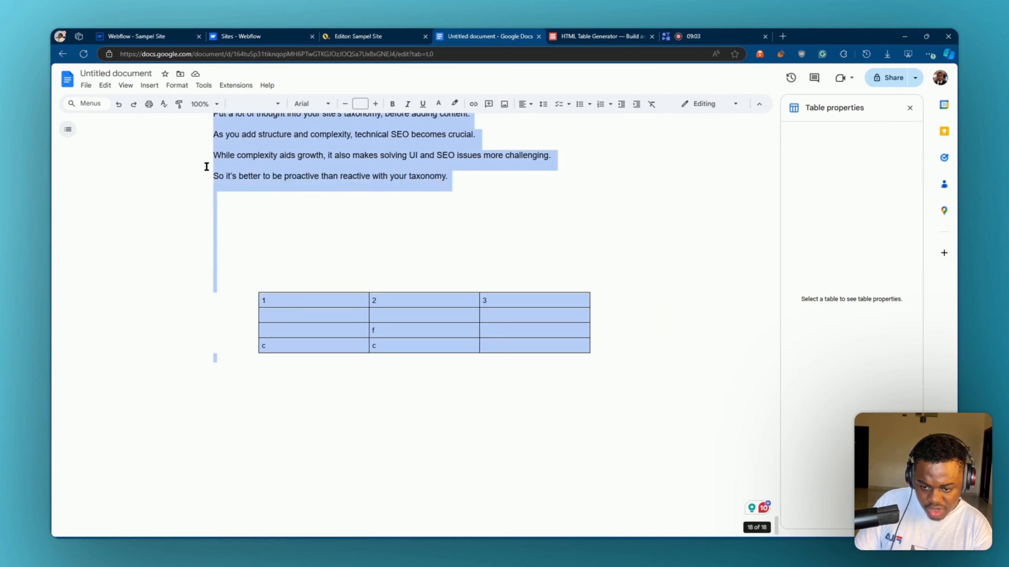
# Step: Switch back to the Webflow Editor, paste the copied article into the Post Body and look over its headings, lists and links
pyautogui.click(346, 34)
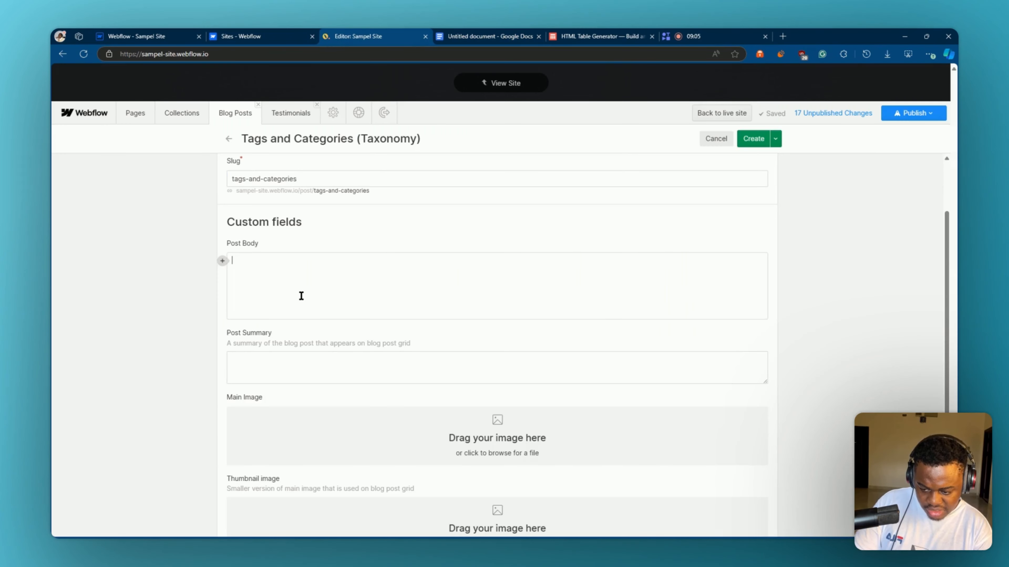
pyautogui.hotkey('ctrl', 'v')
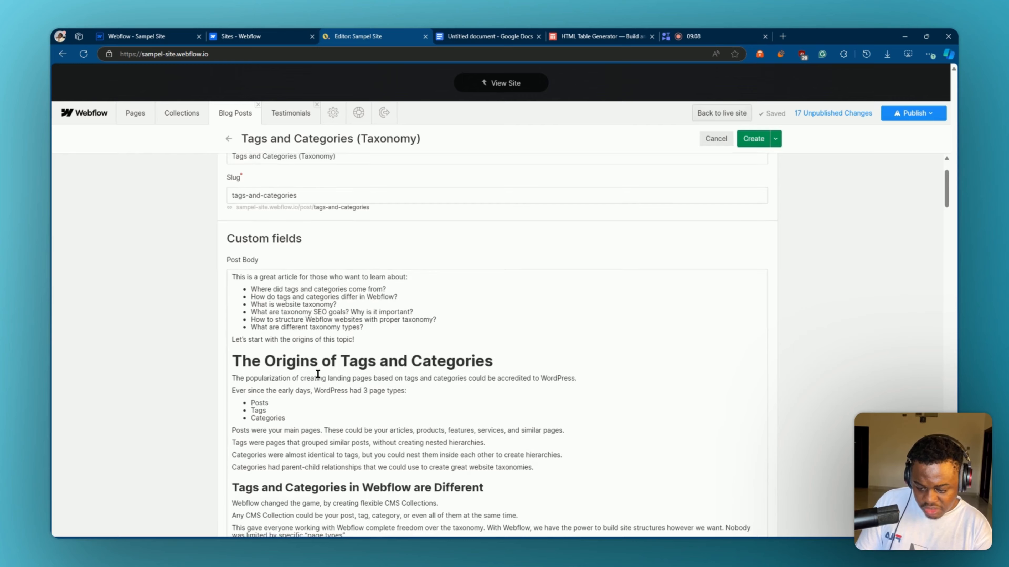
pyautogui.scroll(-10, 317, 375)
pyautogui.scroll(-15, 318, 374)
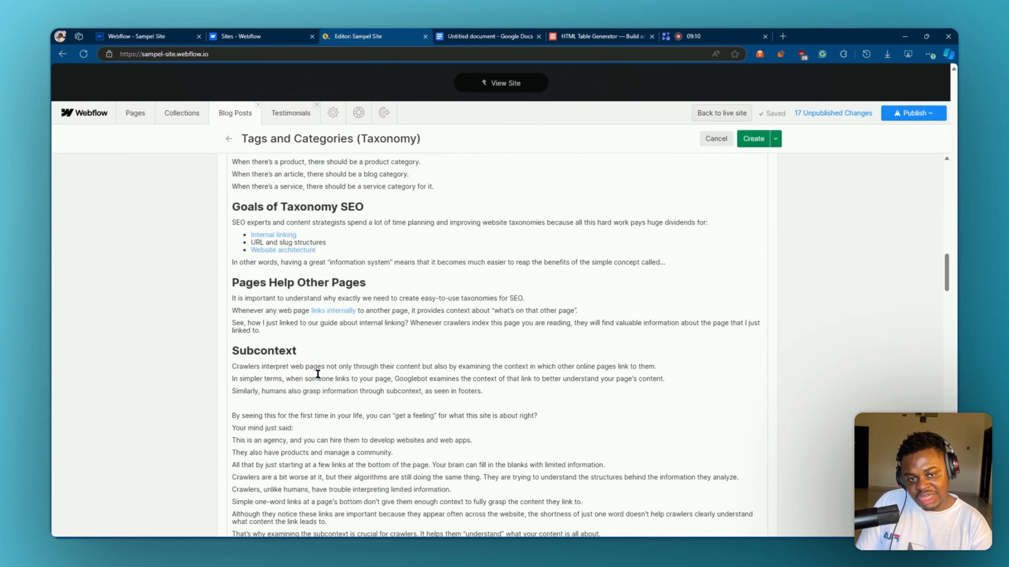
pyautogui.scroll(-15, 317, 374)
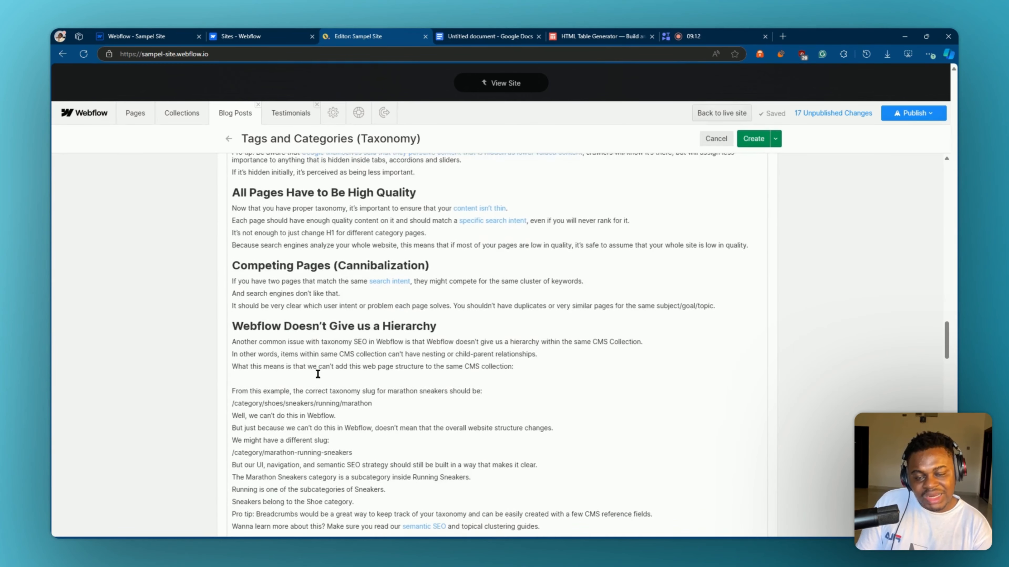
pyautogui.scroll(-3, 370, 388)
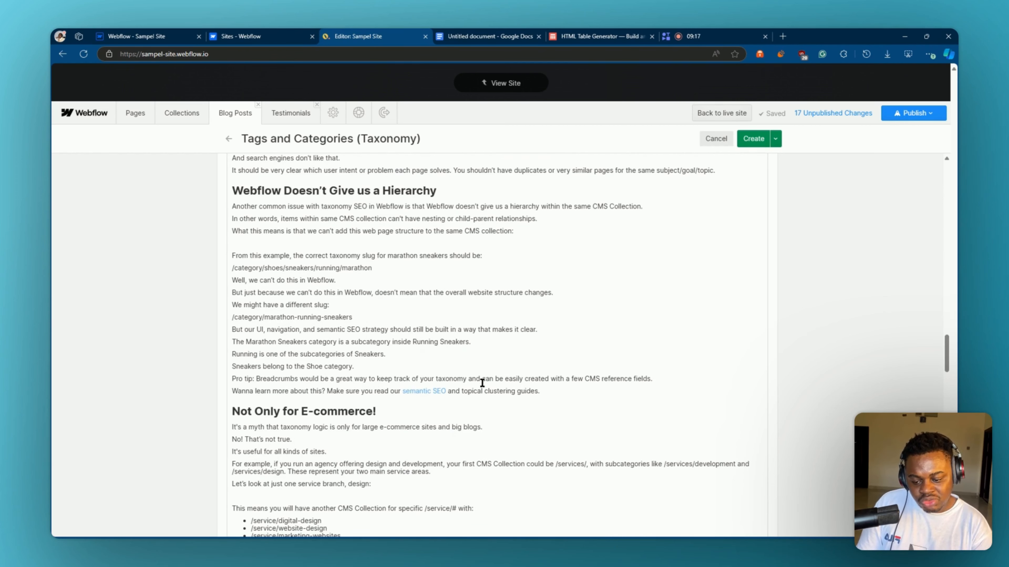
pyautogui.scroll(-3, 412, 415)
# Step: Set the footer links image in the Subcontext section to full-width alignment
pyautogui.scroll(20, 412, 416)
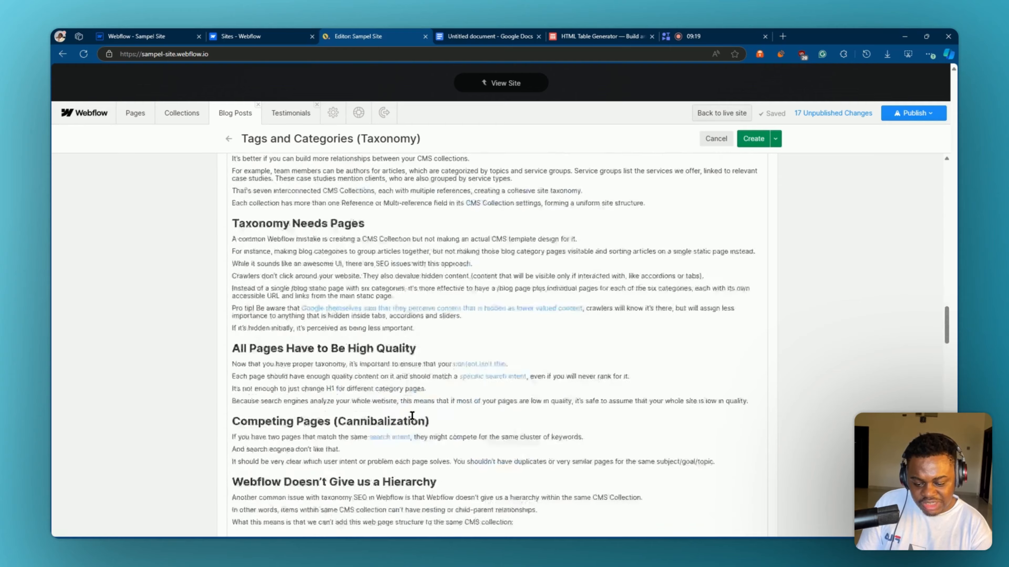
pyautogui.scroll(-20, 412, 415)
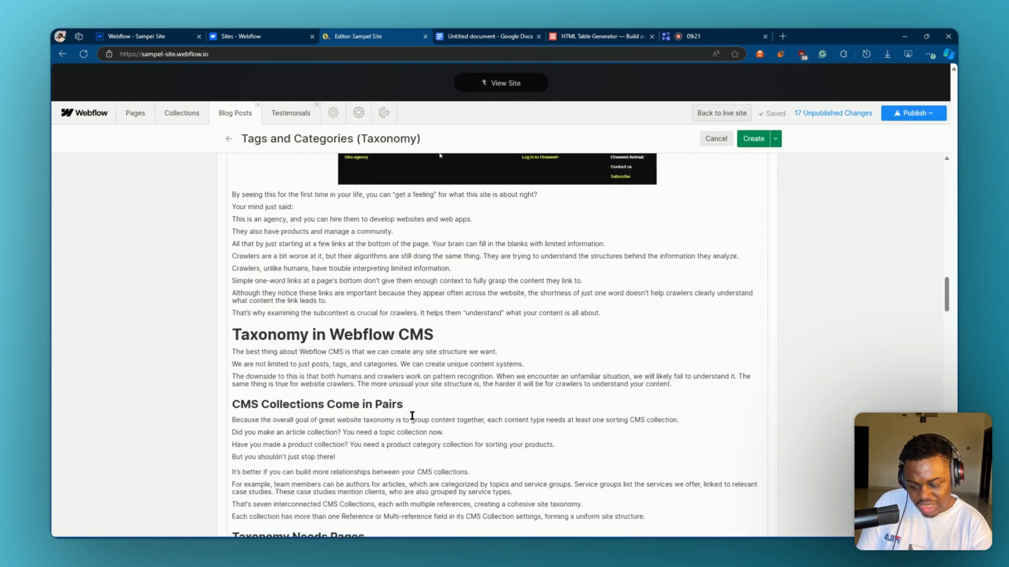
pyautogui.scroll(4, 463, 359)
pyautogui.scroll(1, 463, 359)
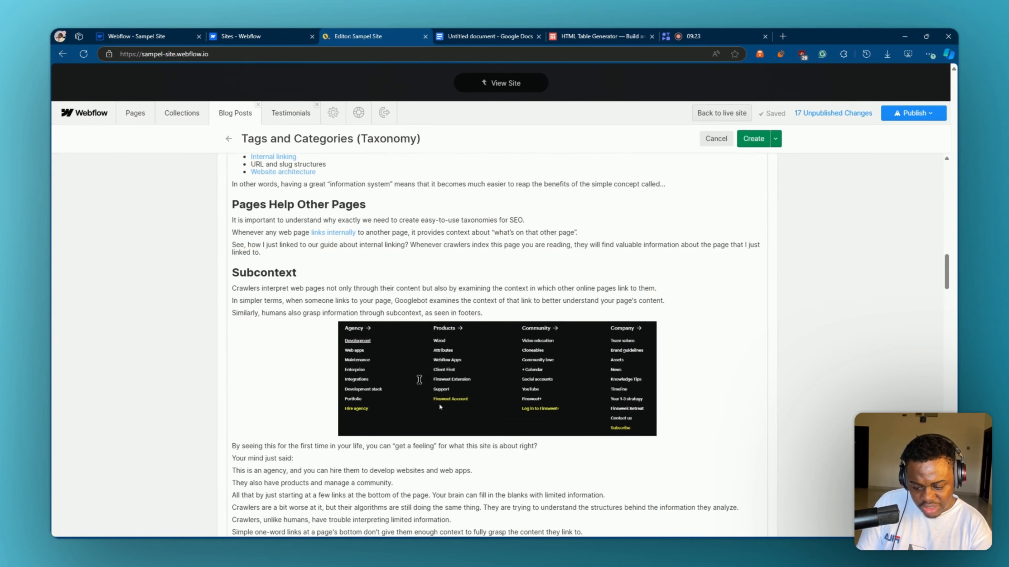
pyautogui.click(463, 358)
pyautogui.click(470, 309)
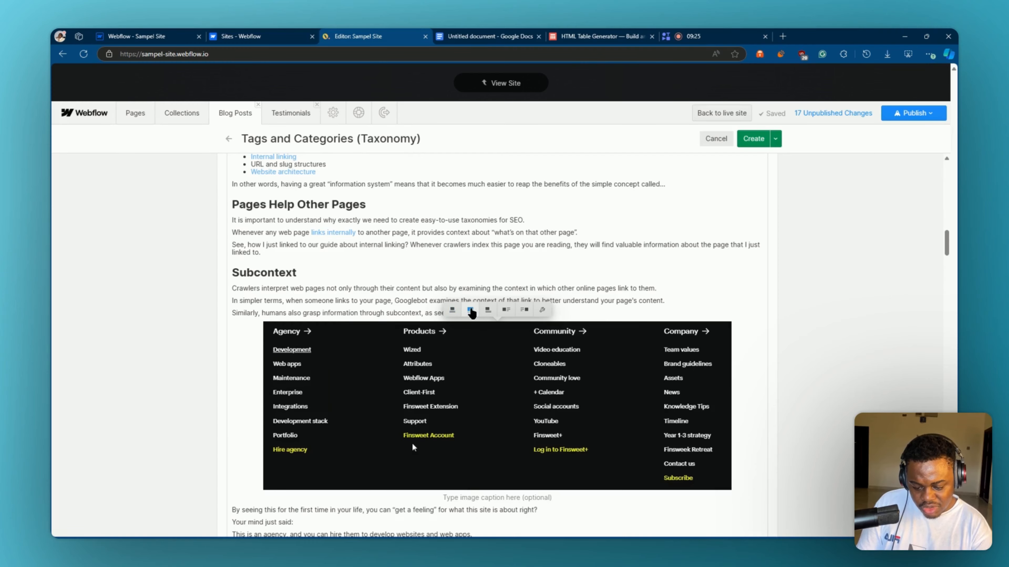
# Step: Delete the leftover table values below the Conclusion section at the end of the Post Body
pyautogui.scroll(-10, 470, 308)
pyautogui.scroll(-10, 471, 308)
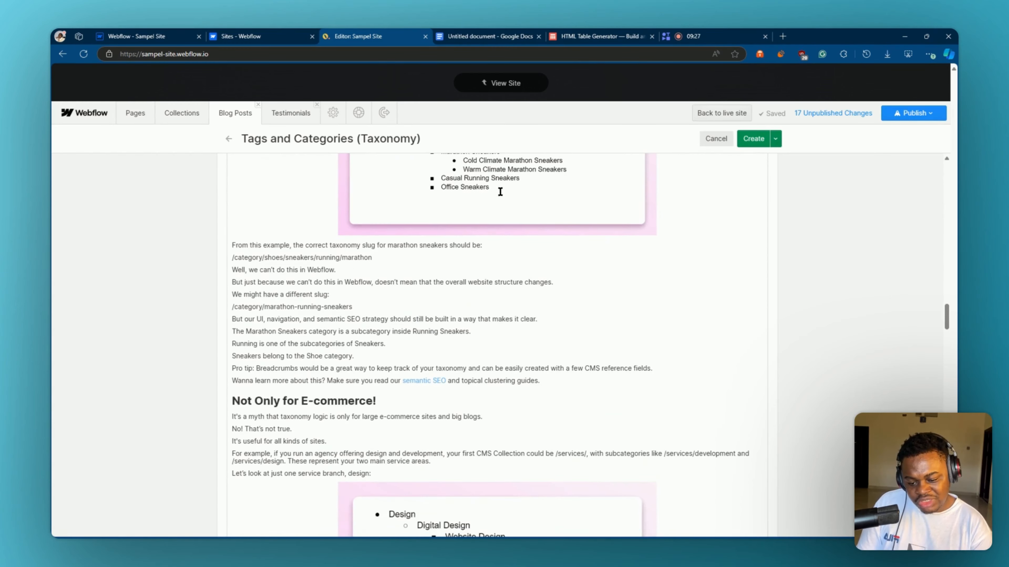
pyautogui.scroll(-10, 405, 377)
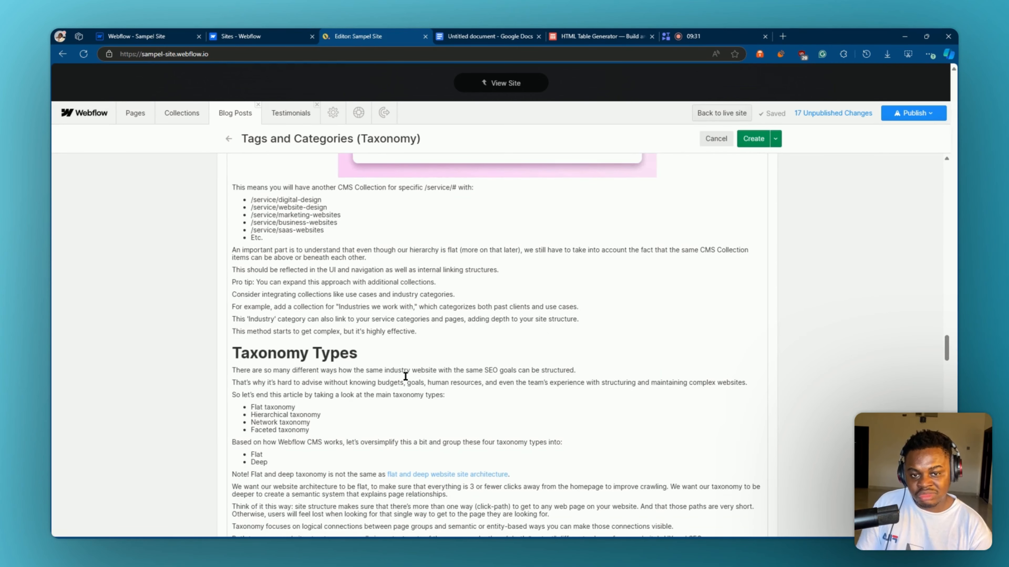
pyautogui.scroll(-4, 405, 376)
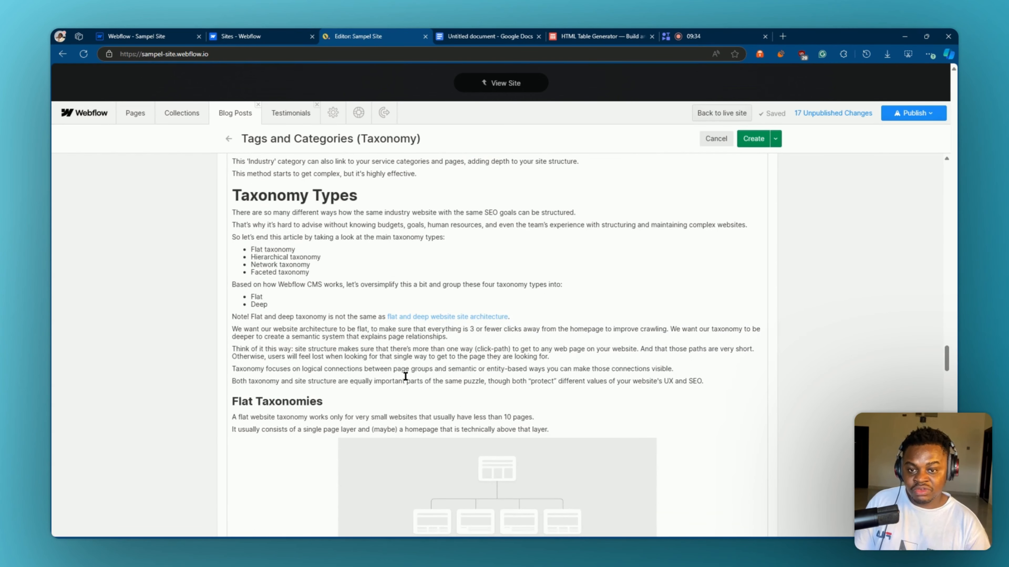
pyautogui.scroll(-20, 406, 376)
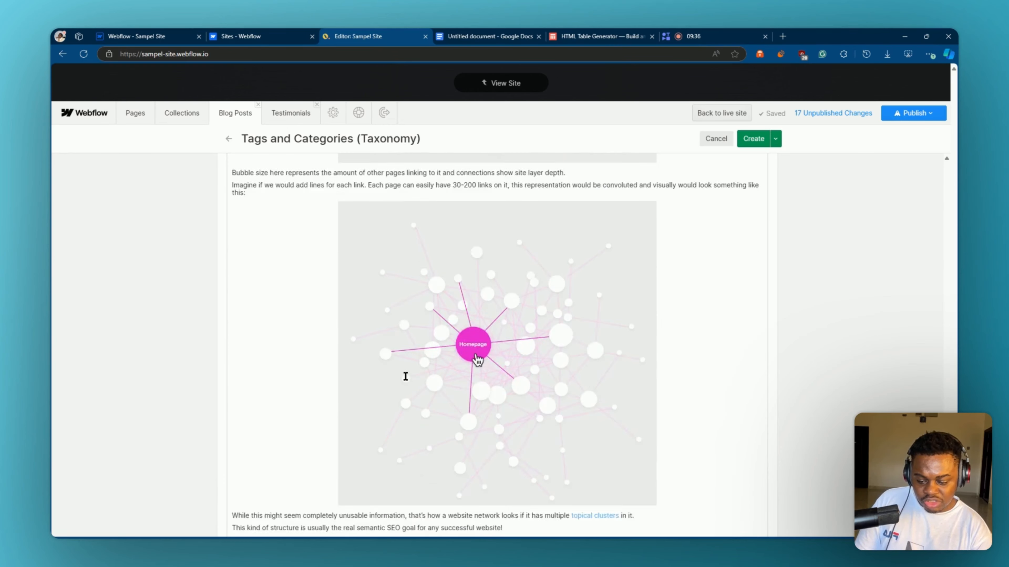
pyautogui.scroll(7, 406, 376)
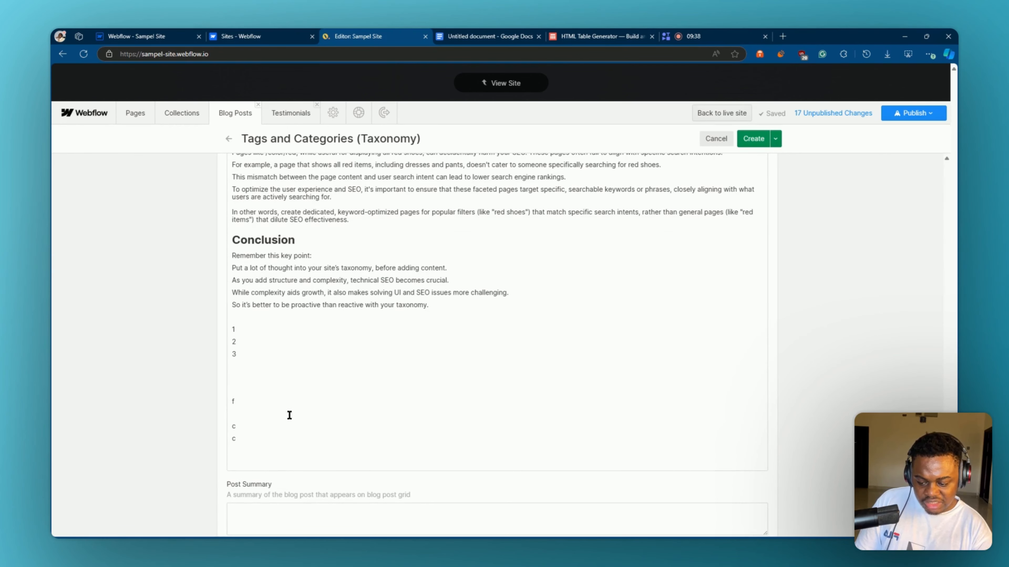
pyautogui.scroll(-1, 252, 376)
pyautogui.click(279, 416)
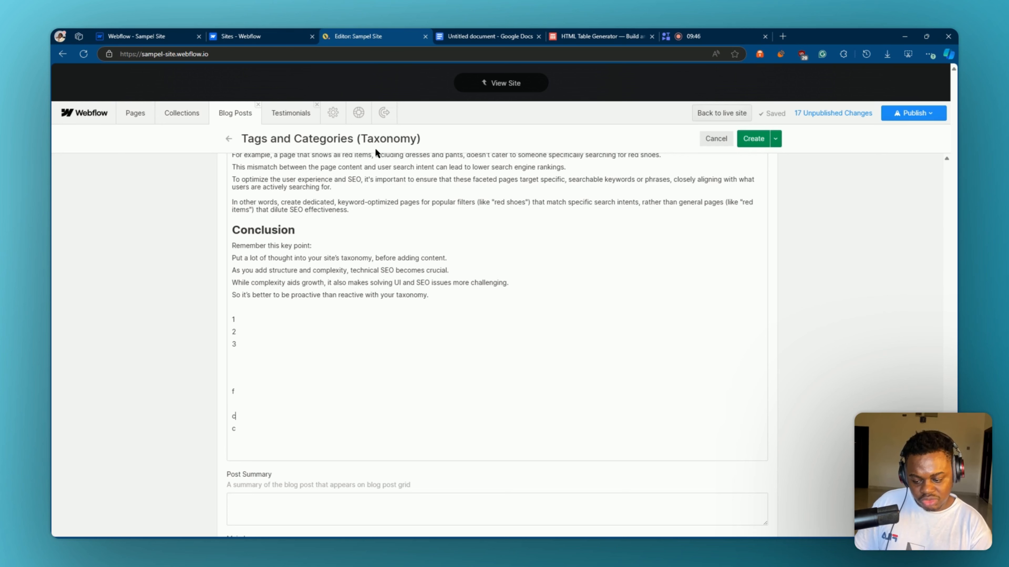
pyautogui.moveTo(229, 321); pyautogui.dragTo(260, 427)
pyautogui.press('BackSpace')
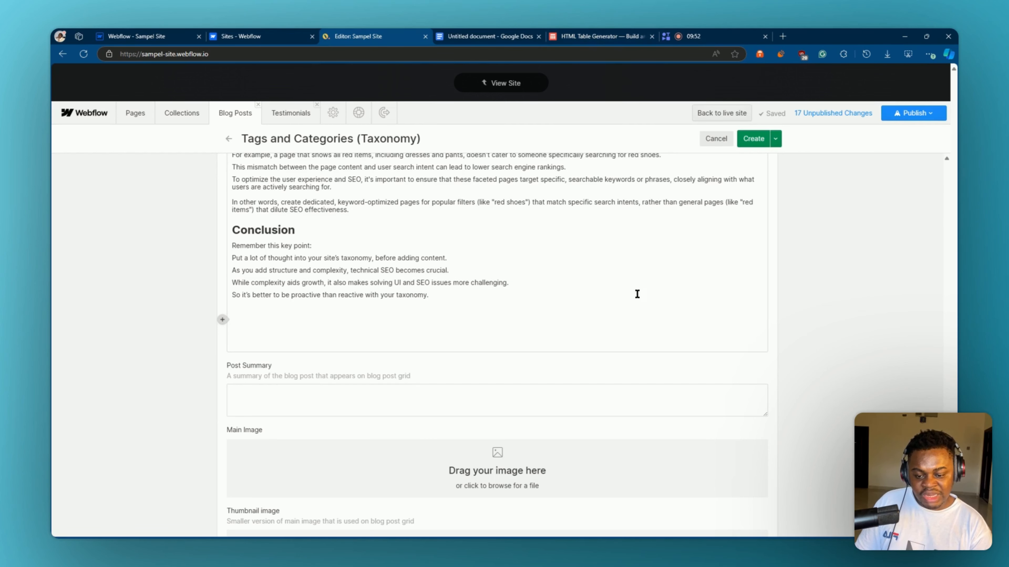
# Step: Switch to the HTML table generator and set the table to 4 rows
pyautogui.click(619, 33)
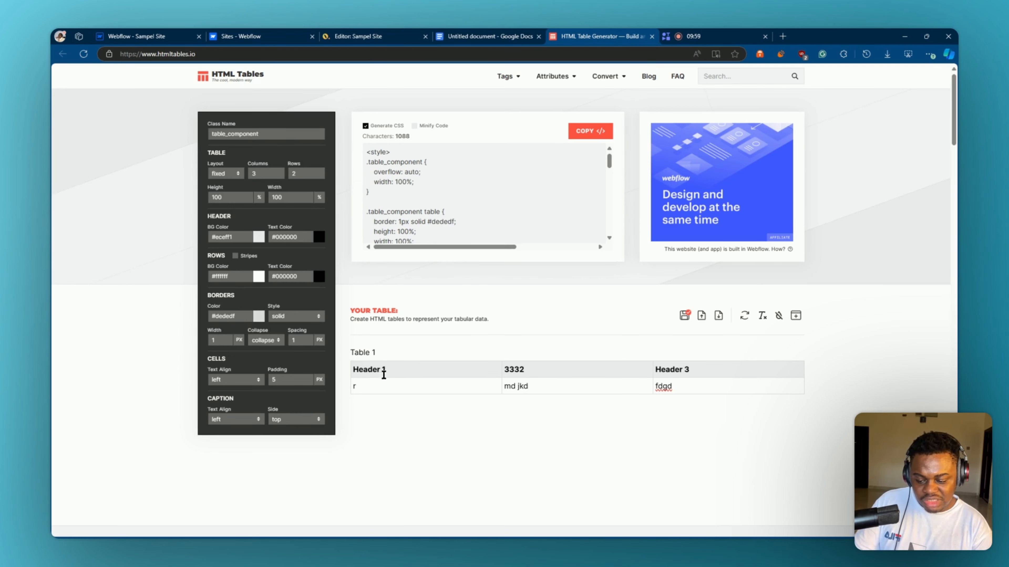
pyautogui.click(303, 174)
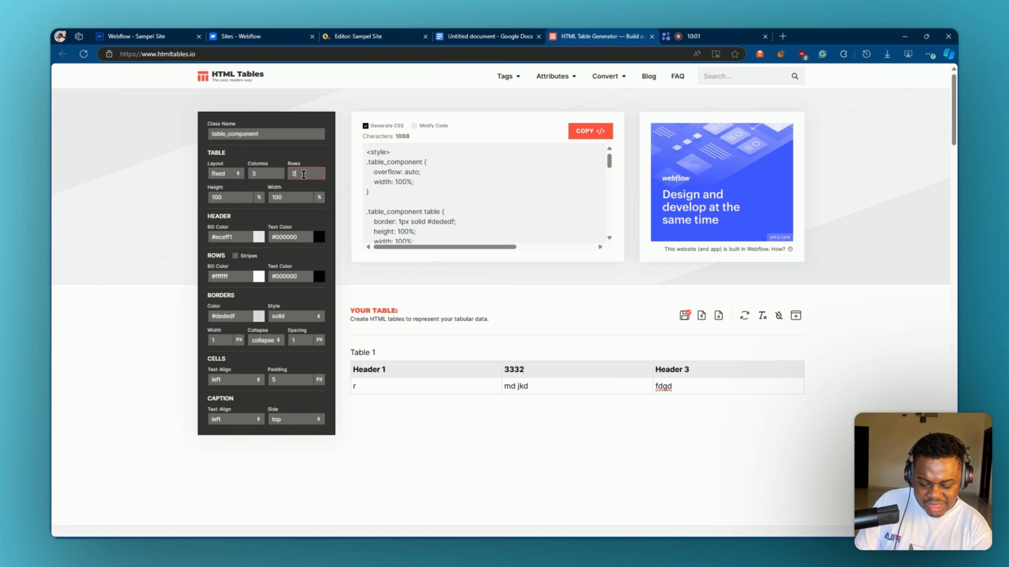
pyautogui.write('4')
pyautogui.click(175, 223)
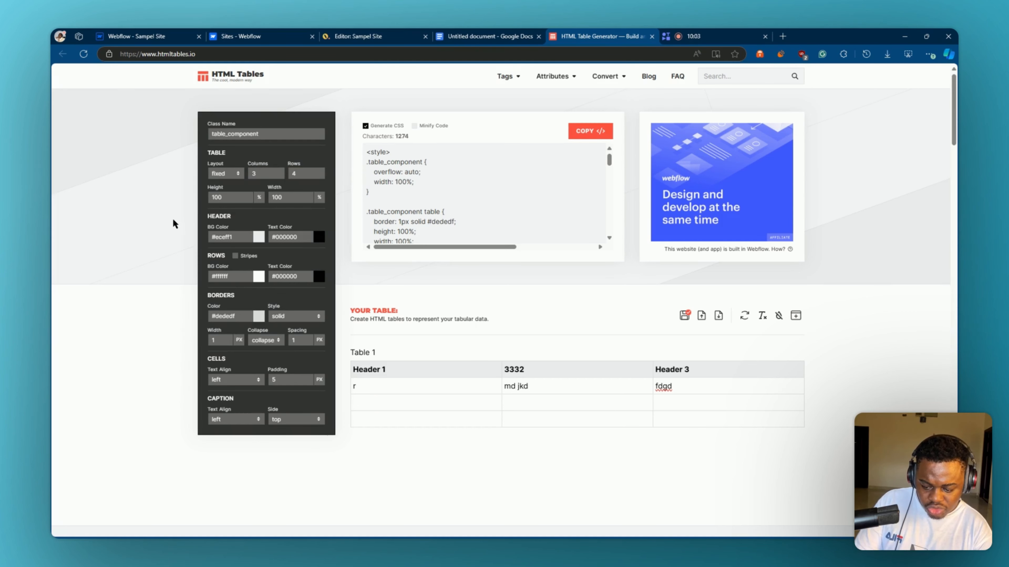
# Step: Fill the new rows with "fdfd" and "dfbf" in the last row and "gfgfg" under Header 3, and copy the table's code
pyautogui.click(413, 412)
pyautogui.write('f')
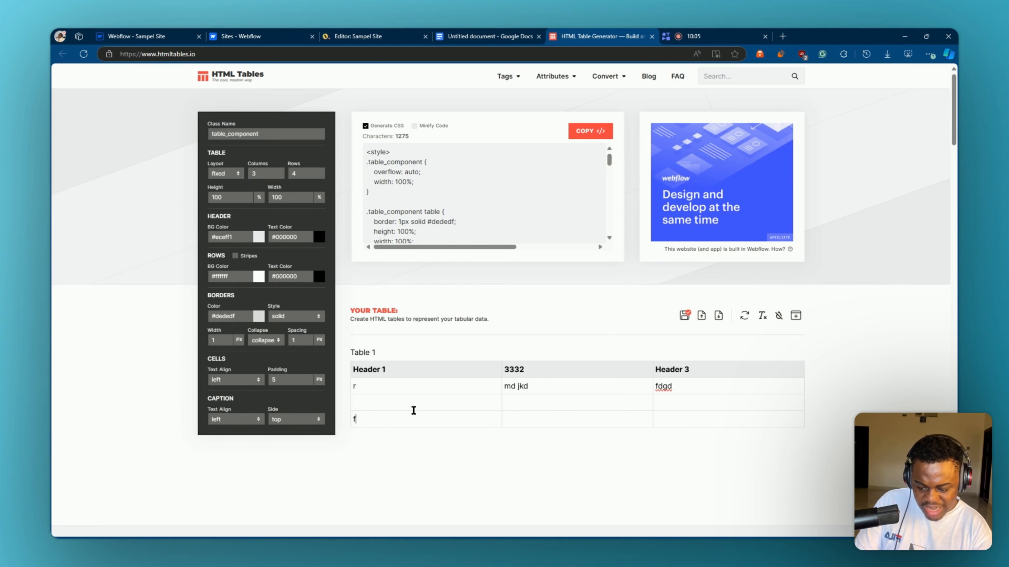
pyautogui.write('dfd')
pyautogui.click(551, 412)
pyautogui.write('dfbf')
pyautogui.click(688, 408)
pyautogui.write('gf')
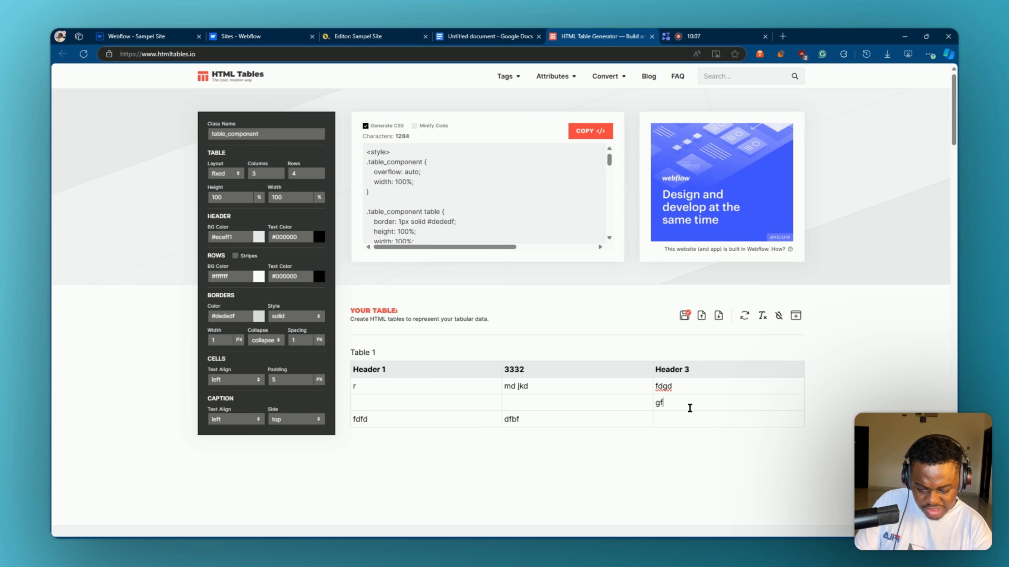
pyautogui.write('gfg')
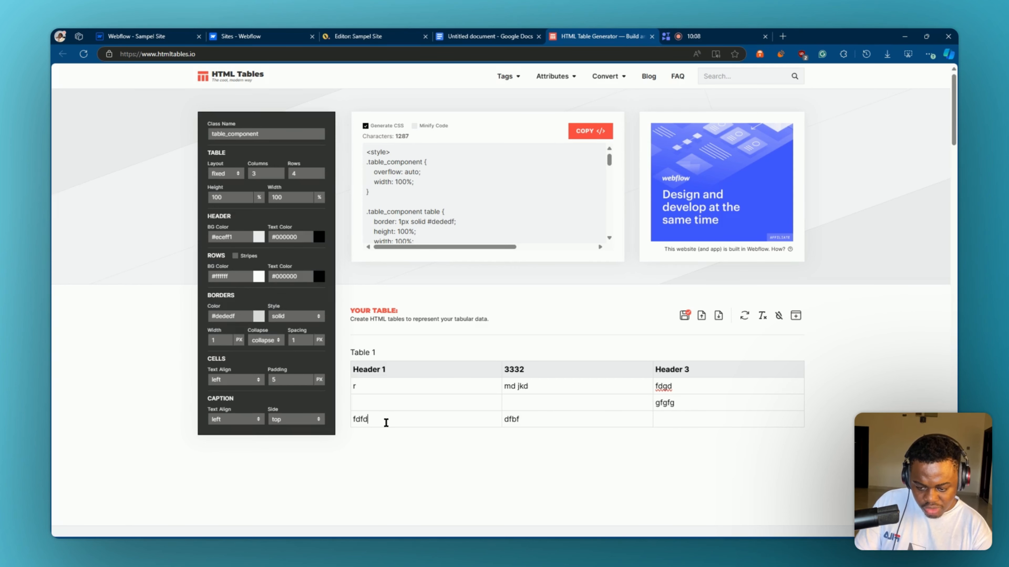
pyautogui.click(591, 135)
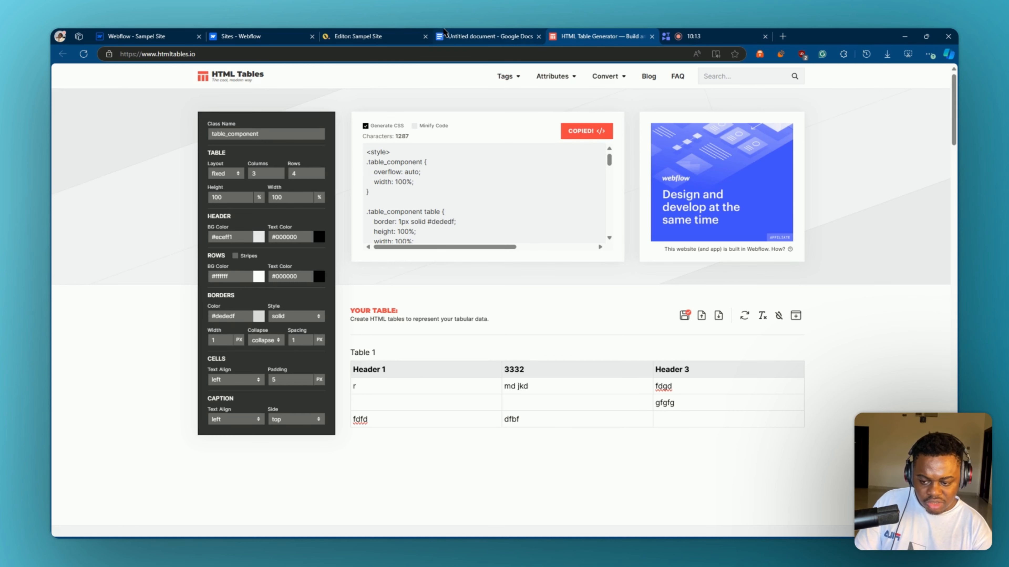
# Step: Switch to the Webflow Editor and paste the table code below the Conclusion section at the end of the Post Body
pyautogui.click(393, 35)
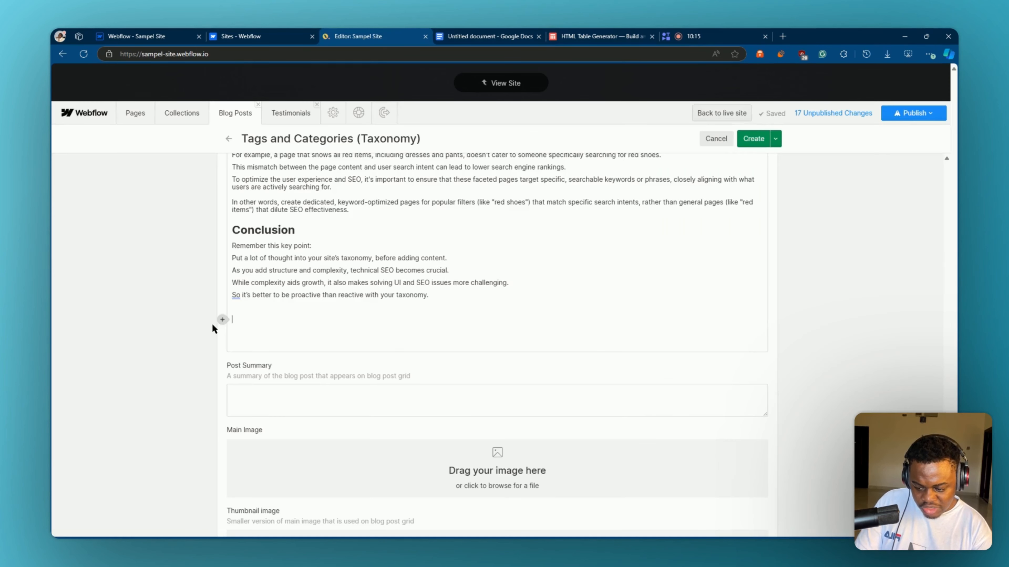
pyautogui.click(222, 320)
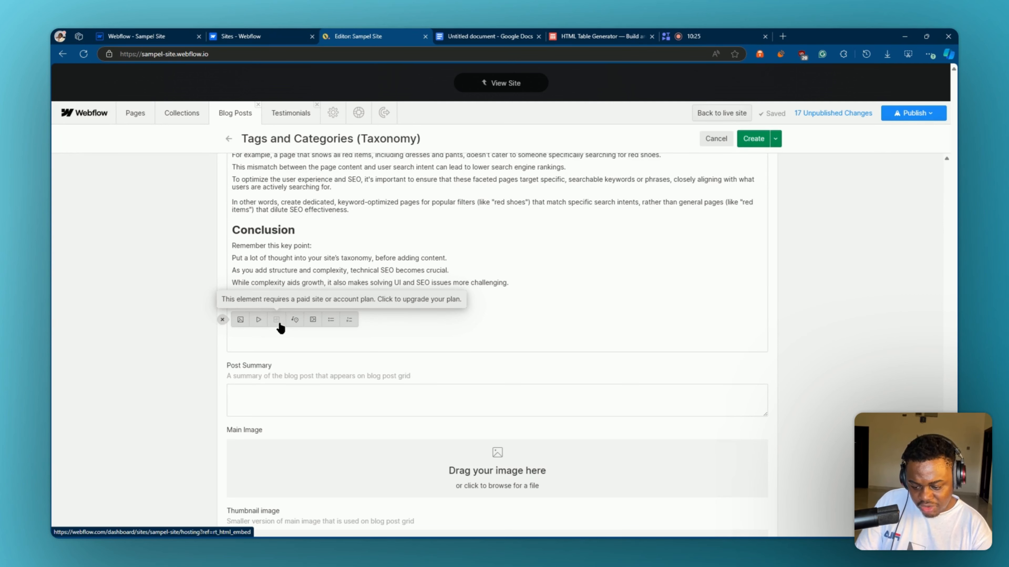
pyautogui.hotkey('ctrl', 'v')
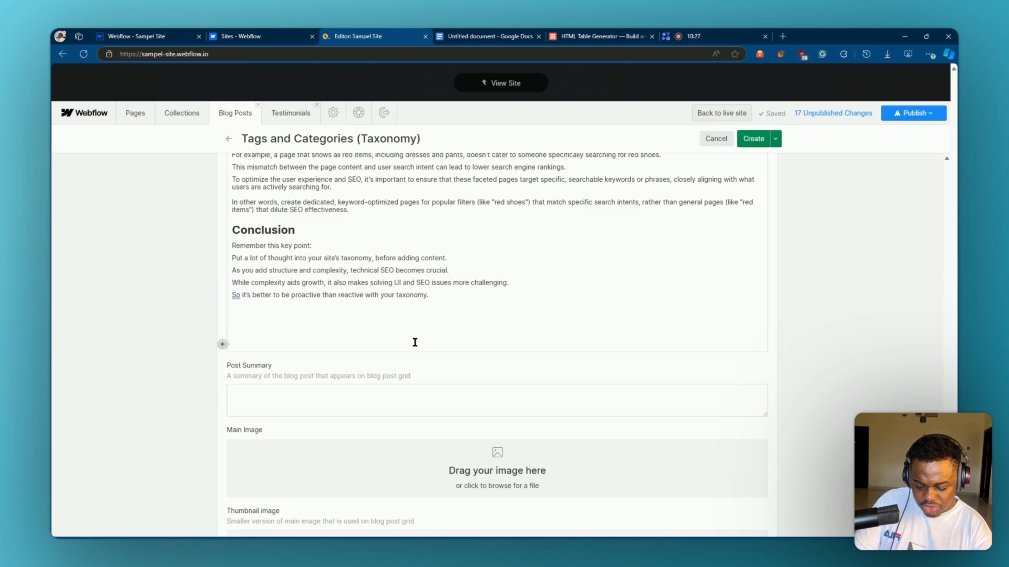
pyautogui.hotkey('ctrl', 'v')
pyautogui.scroll(-2, 292, 310)
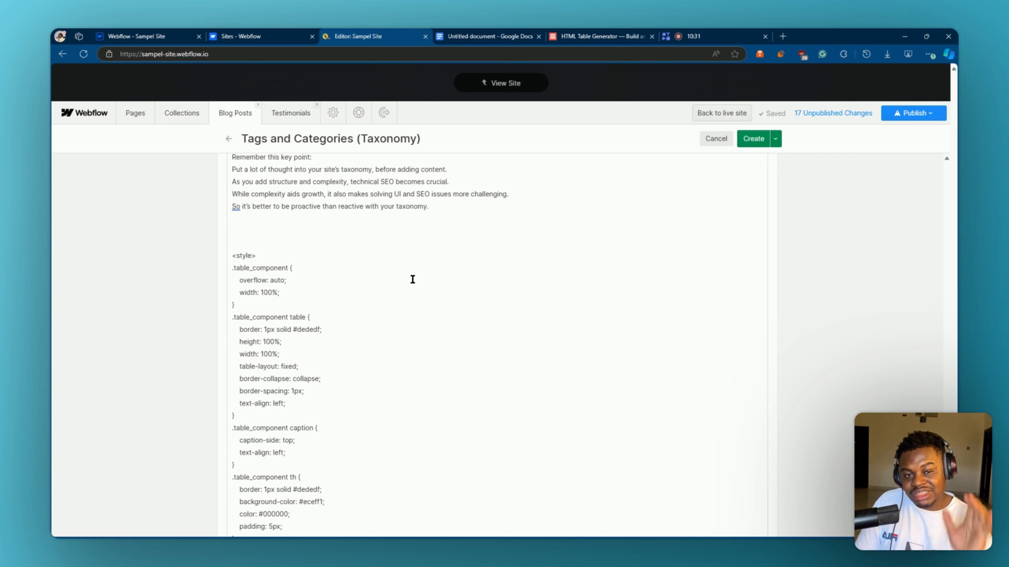
pyautogui.click(598, 36)
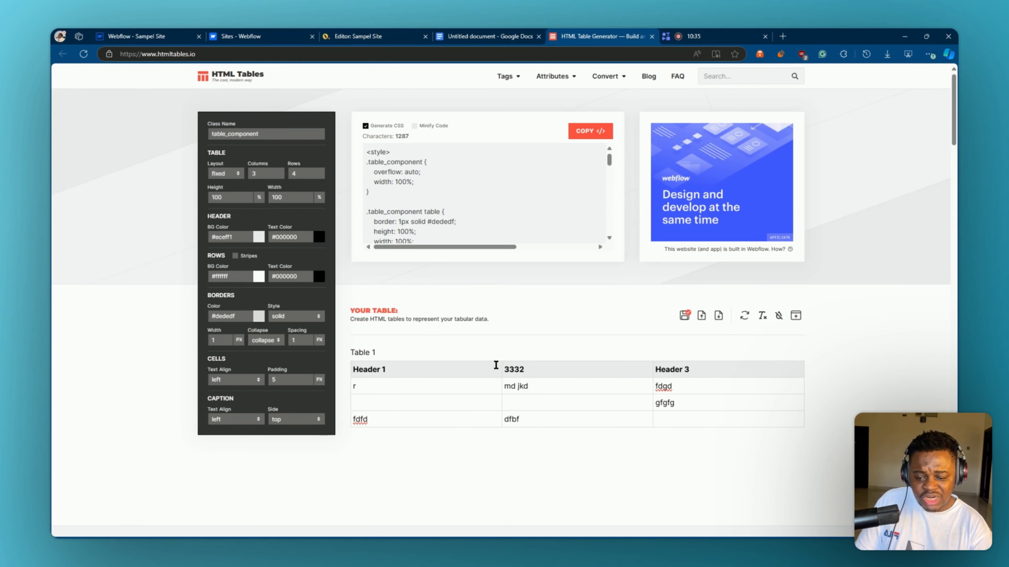
pyautogui.click(506, 33)
pyautogui.scroll(15, 398, 329)
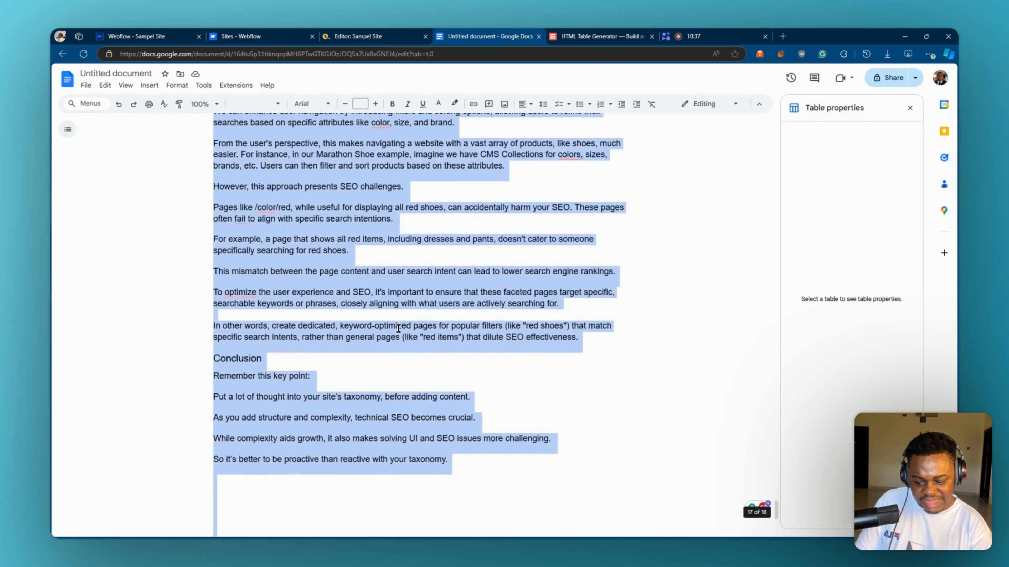
pyautogui.scroll(20, 398, 329)
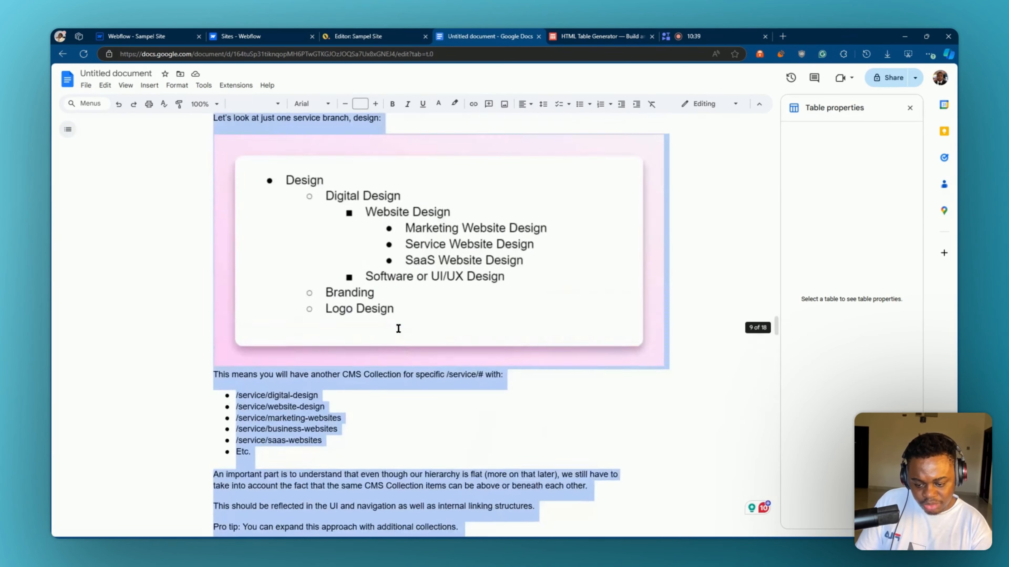
pyautogui.click(369, 34)
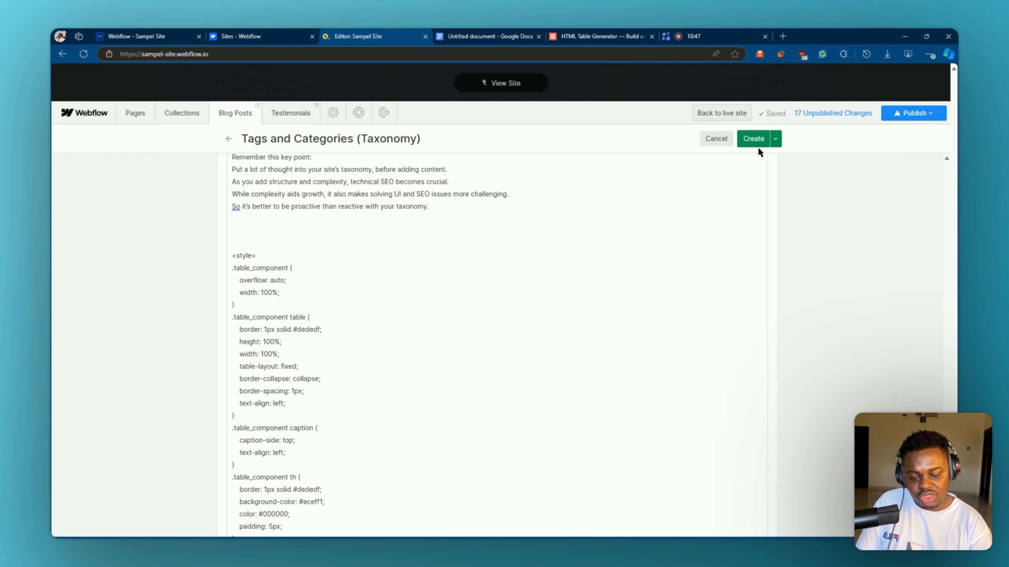
# Step: Create the blog post and reopen "Tags and Categories (Taxonomy)" from the Blog Posts list
pyautogui.click(775, 138)
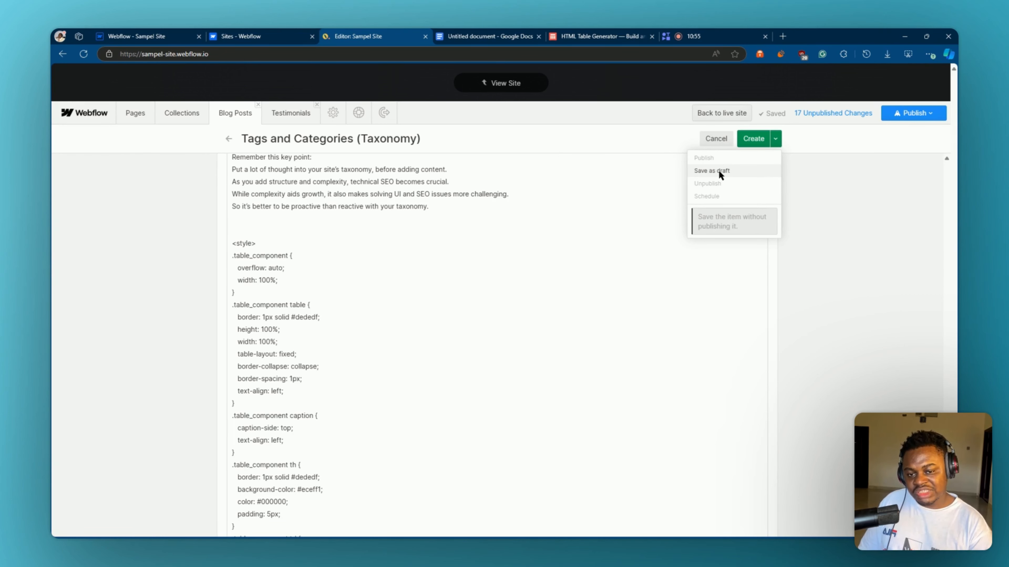
pyautogui.click(760, 140)
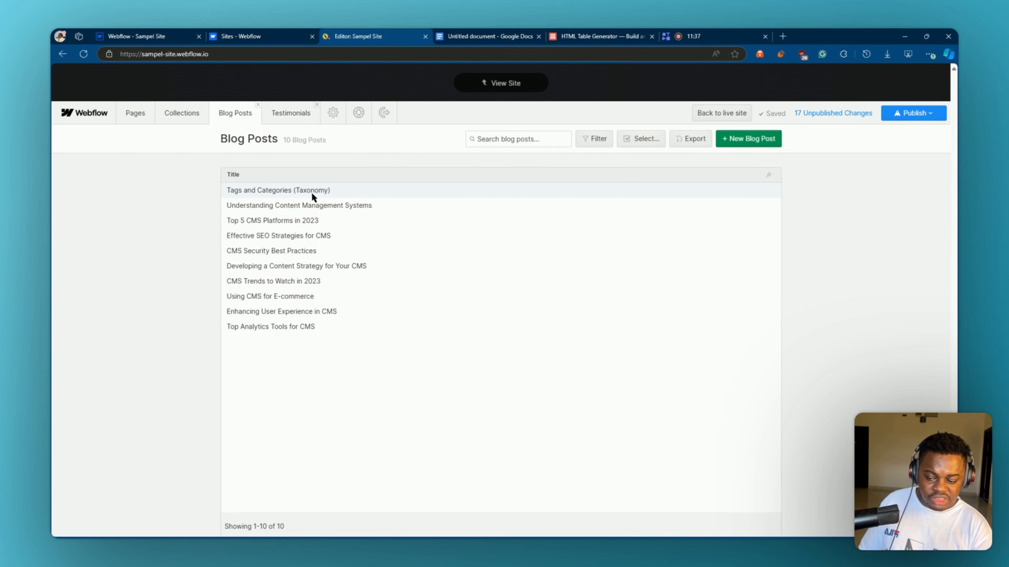
pyautogui.click(288, 193)
# Step: Examine which publish, save as draft, unpublish and schedule options are available for the post
pyautogui.click(776, 139)
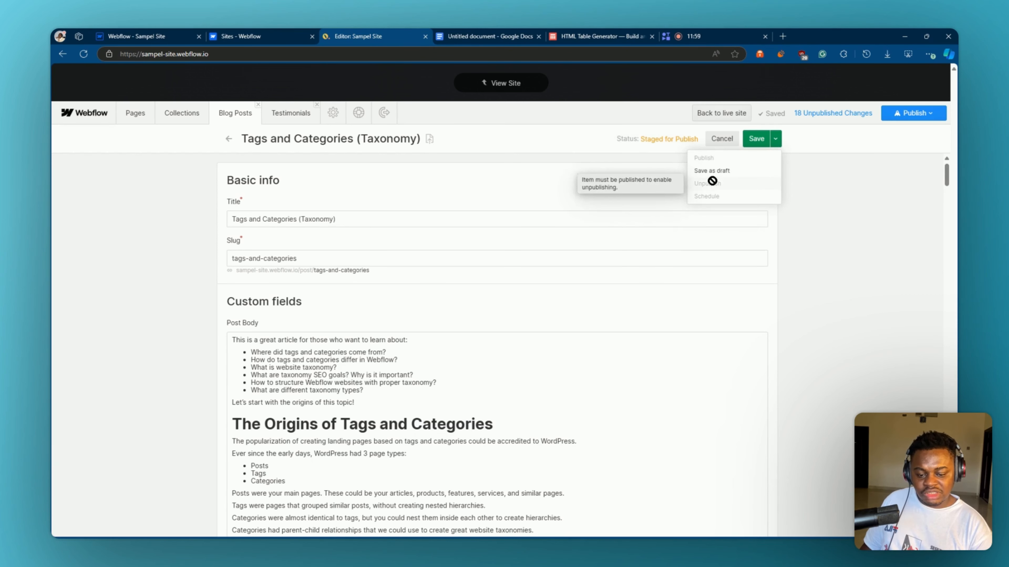
pyautogui.click(776, 139)
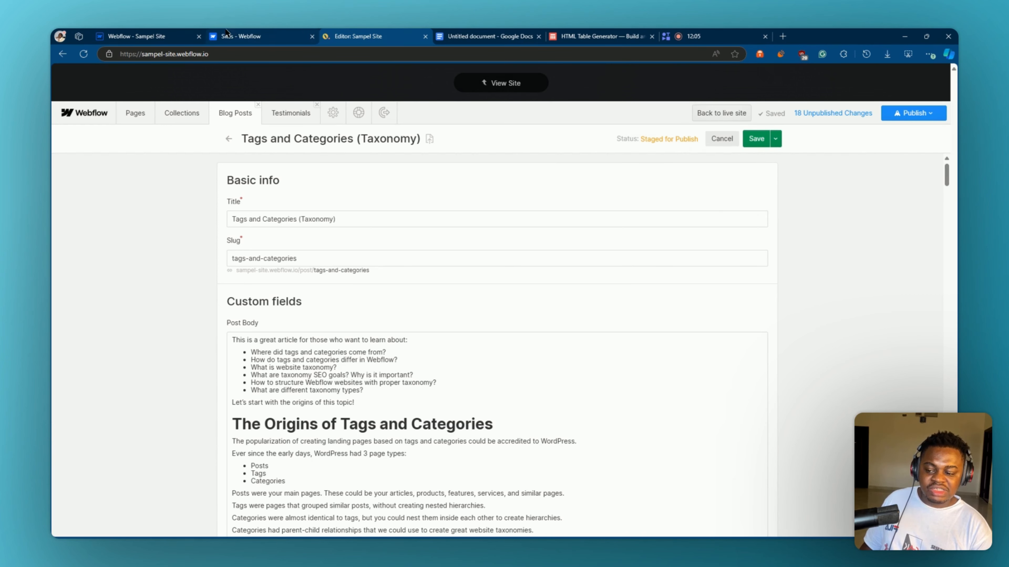
pyautogui.click(239, 35)
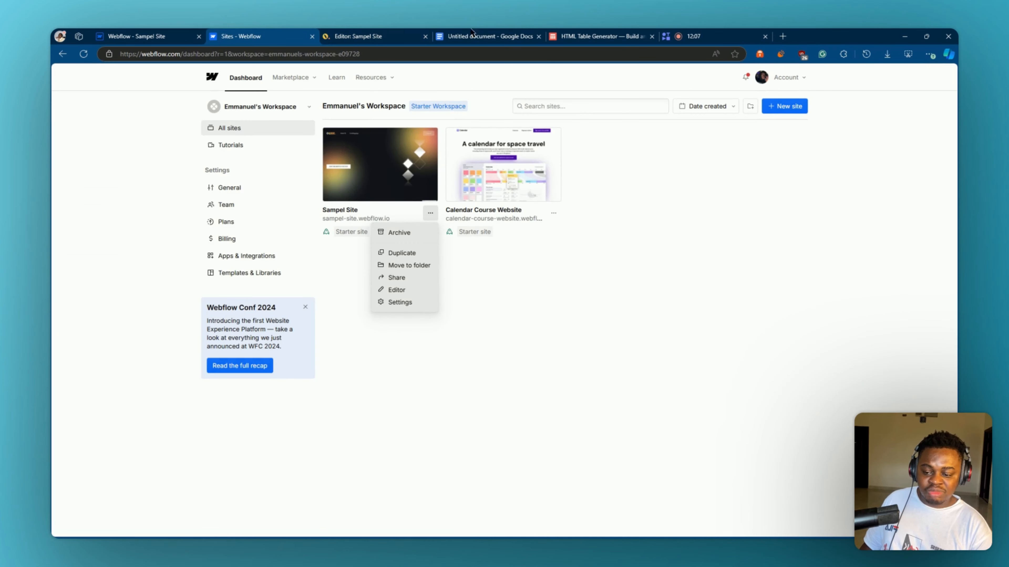
pyautogui.click(357, 32)
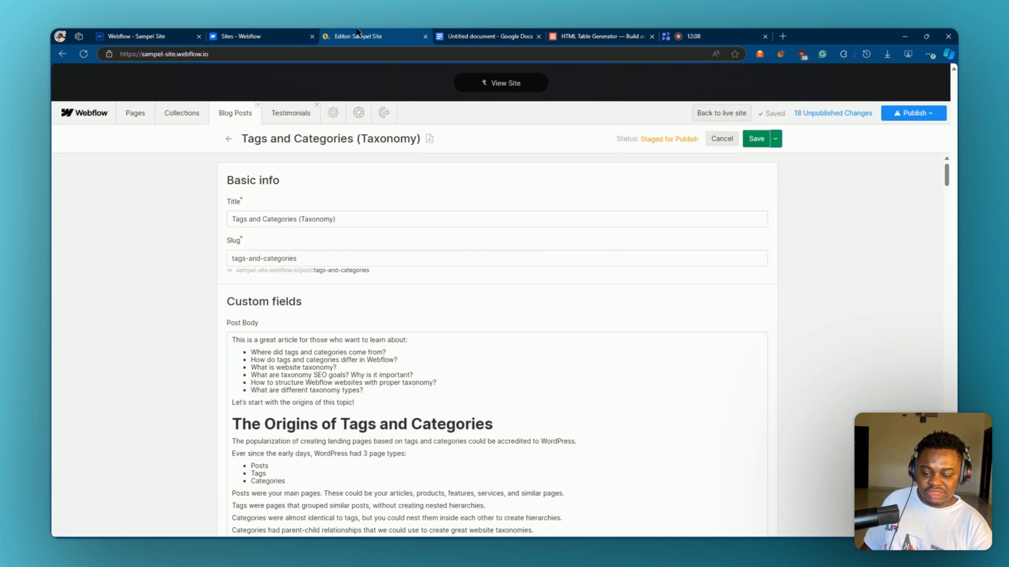
pyautogui.click(775, 139)
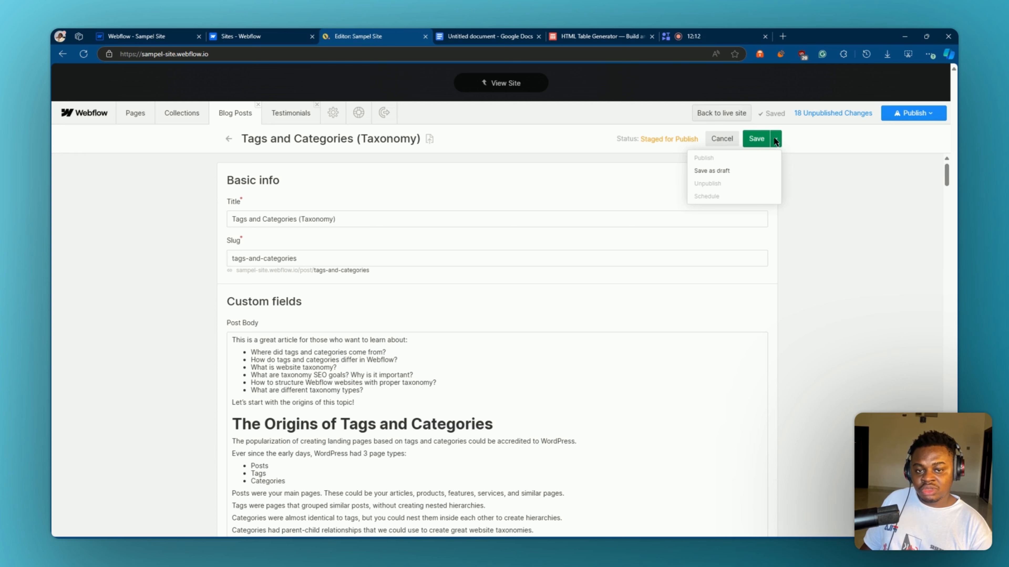
pyautogui.click(608, 192)
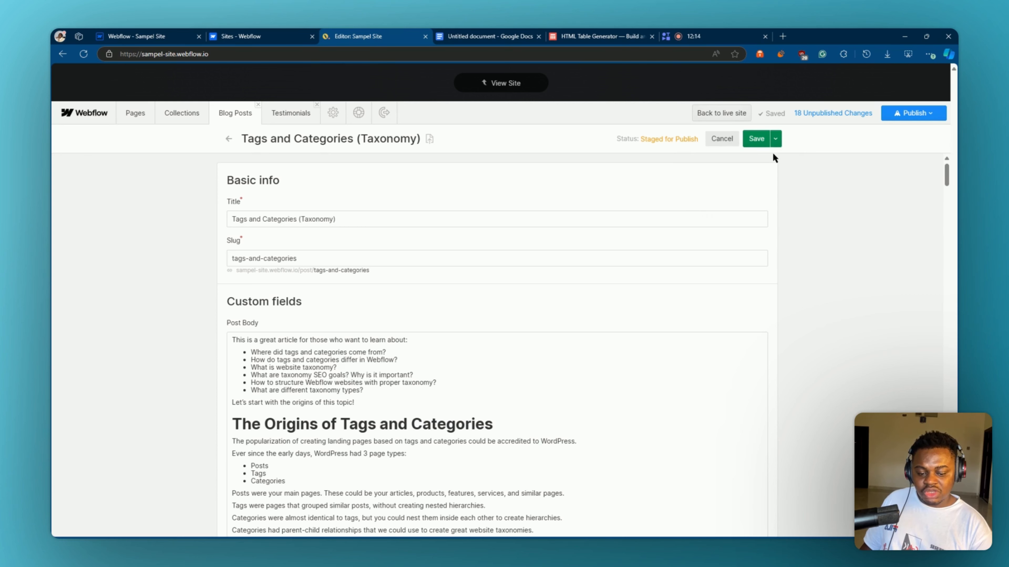
pyautogui.click(775, 139)
pyautogui.click(710, 160)
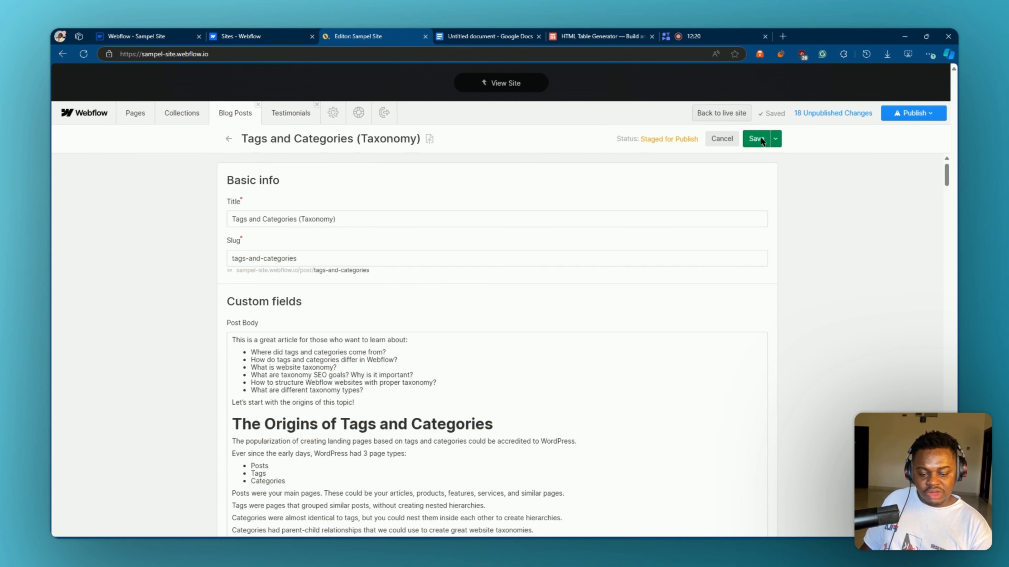
pyautogui.click(775, 139)
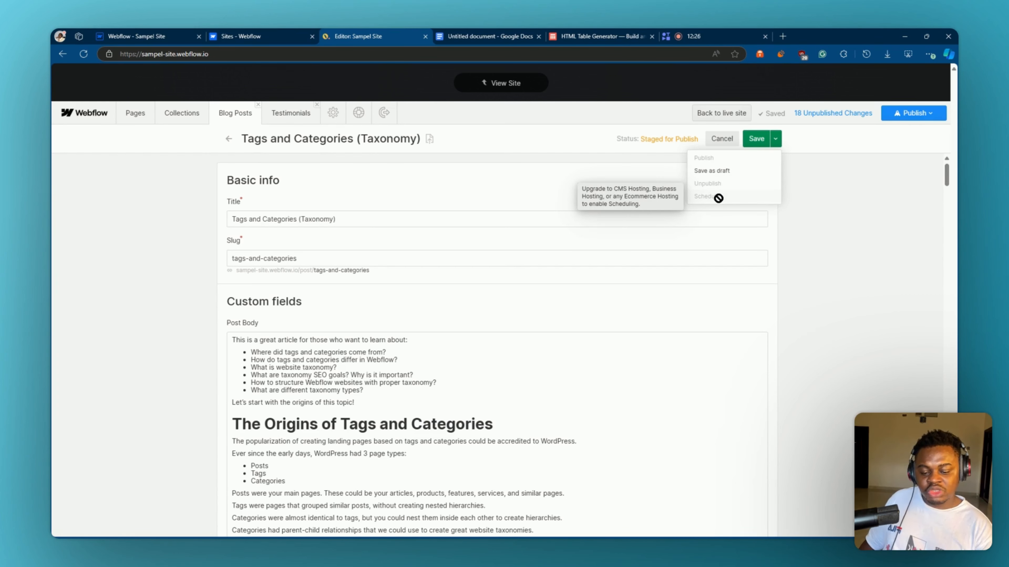
pyautogui.click(627, 237)
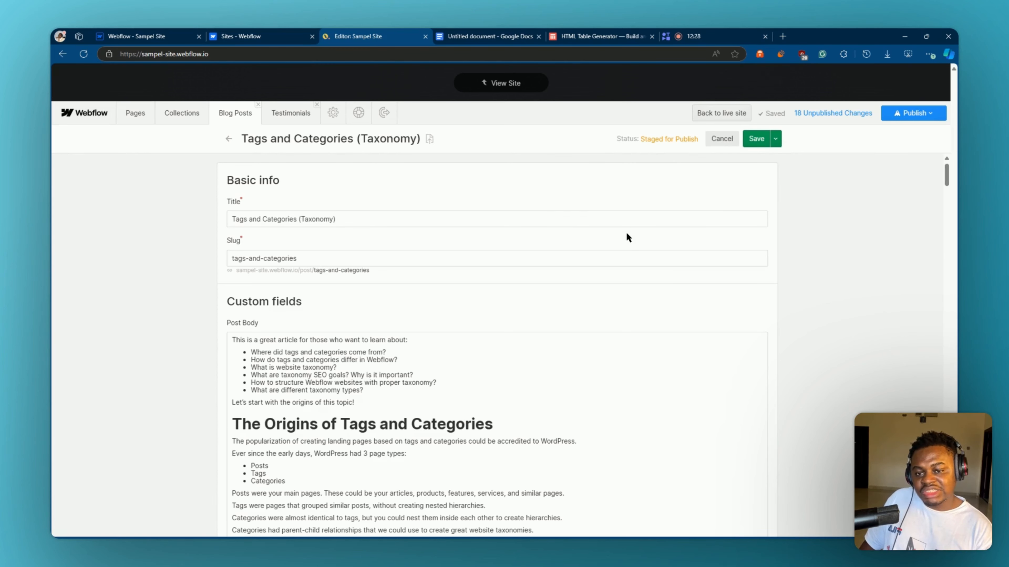
# Step: Reopen the first "Tags and Categories (Taxonomy)" post from the Blog Posts list and assign it the Technology category
pyautogui.click(231, 111)
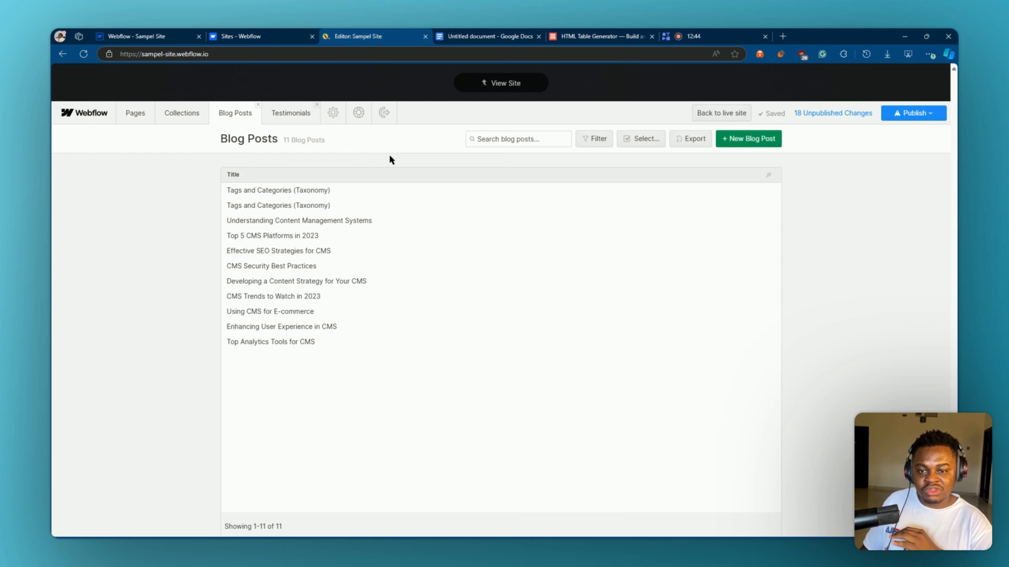
pyautogui.click(317, 190)
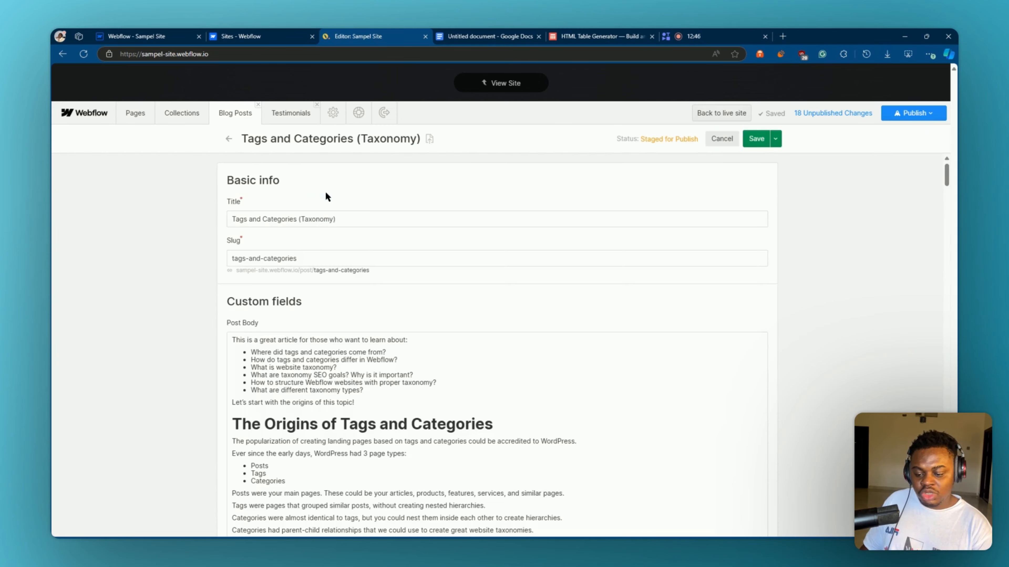
pyautogui.scroll(-15, 480, 440)
pyautogui.scroll(-15, 483, 440)
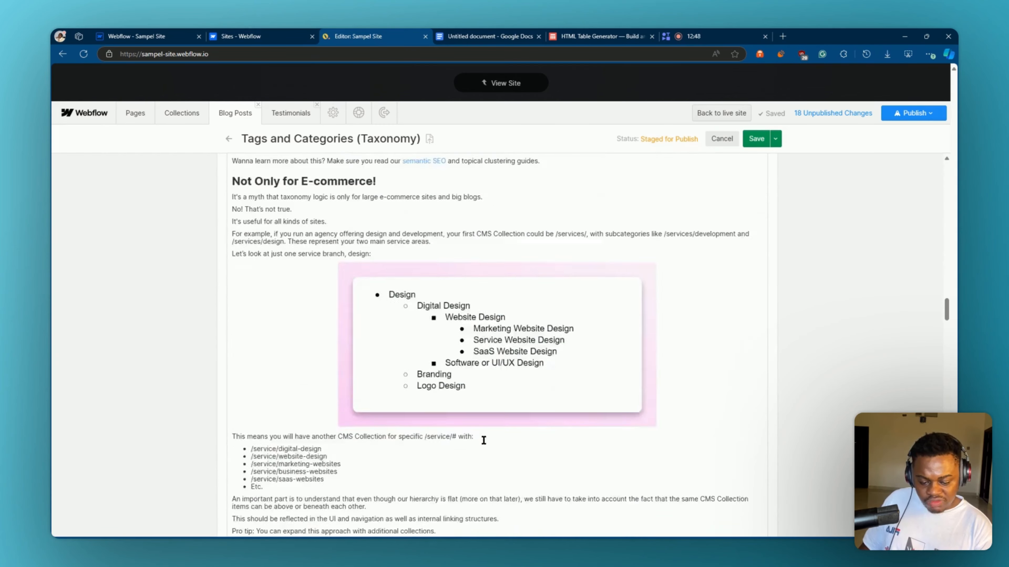
pyautogui.scroll(-20, 947, 392)
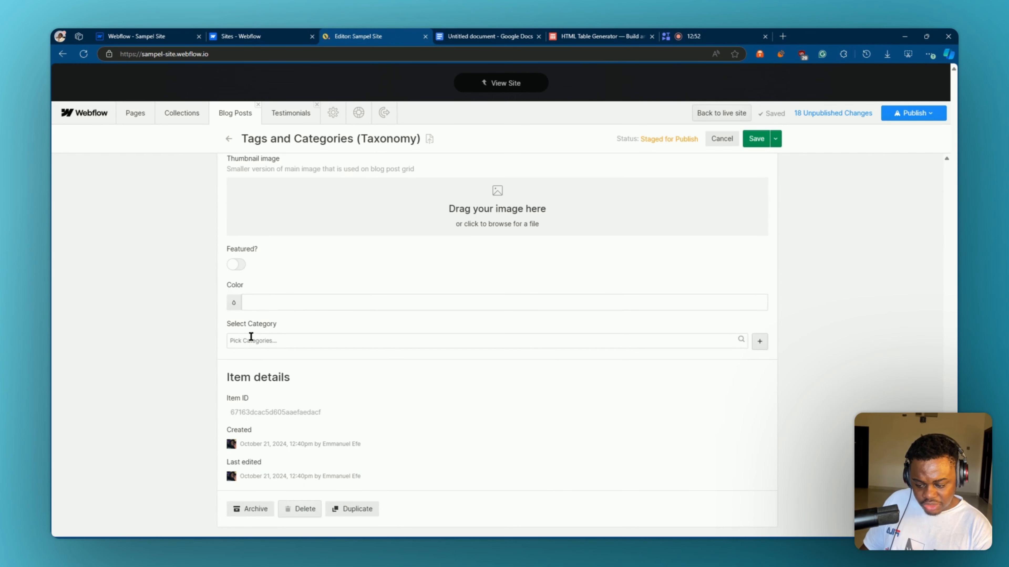
pyautogui.click(280, 340)
pyautogui.click(284, 403)
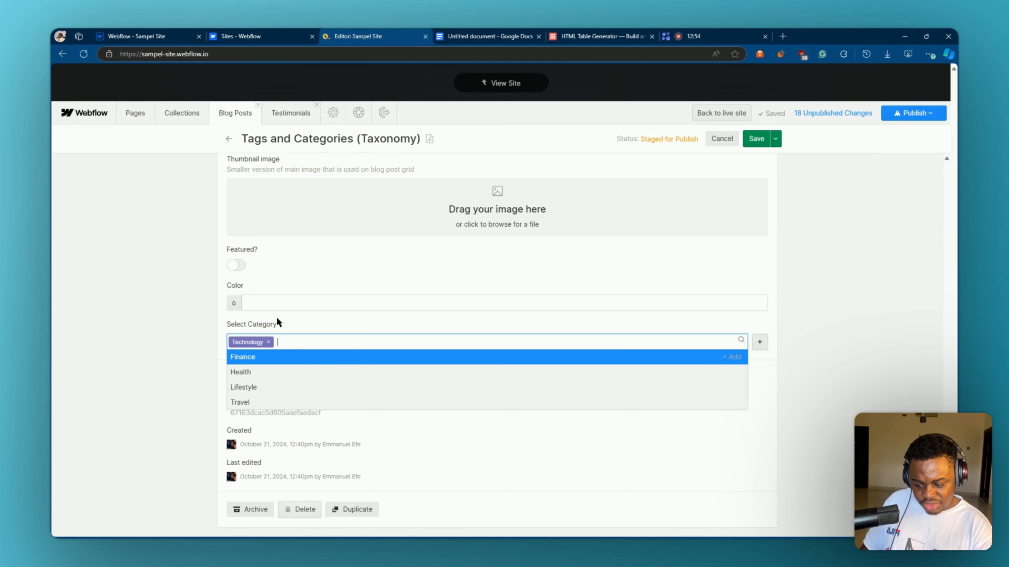
pyautogui.click(202, 327)
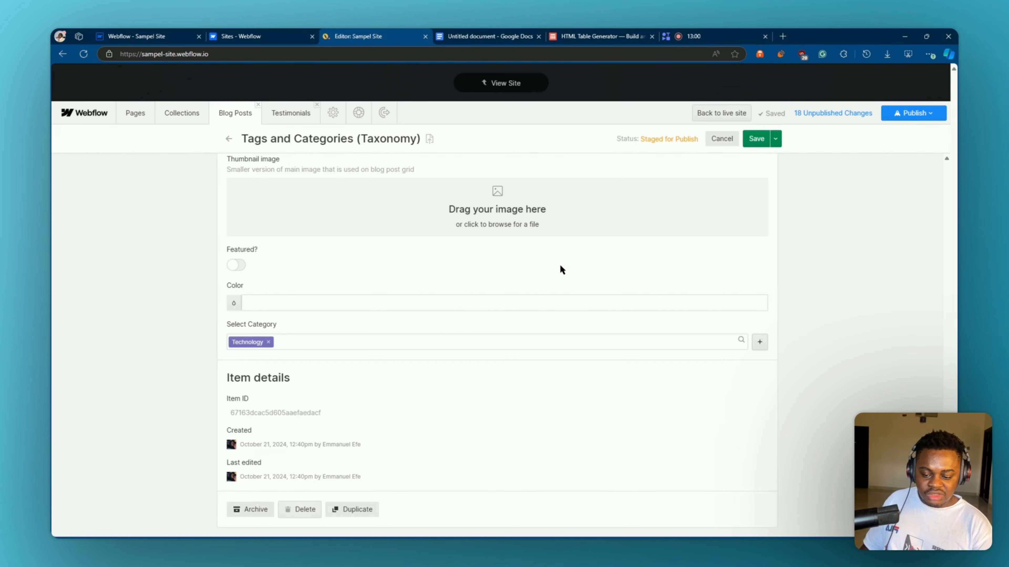
pyautogui.scroll(20, 561, 267)
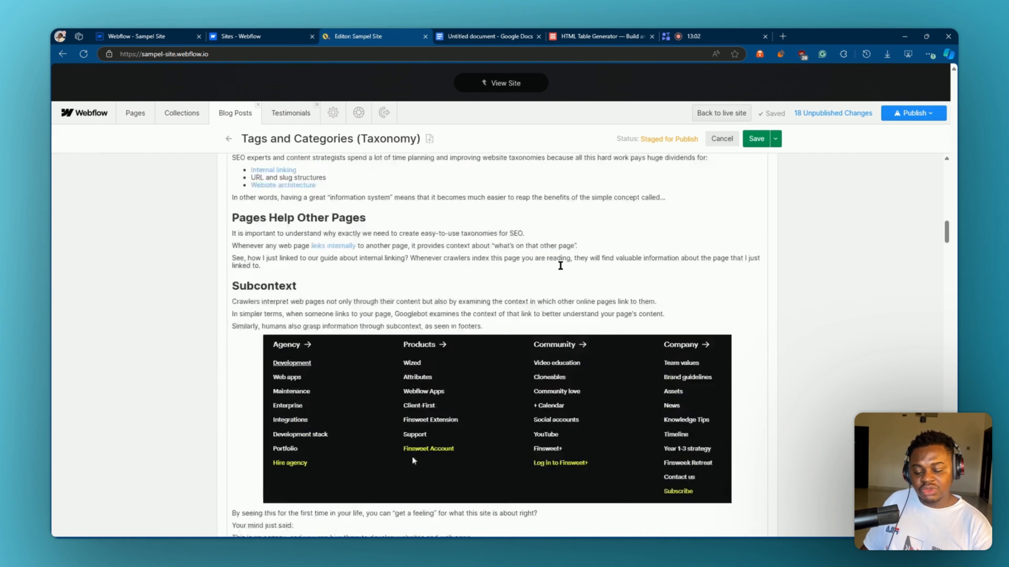
pyautogui.scroll(15, 560, 266)
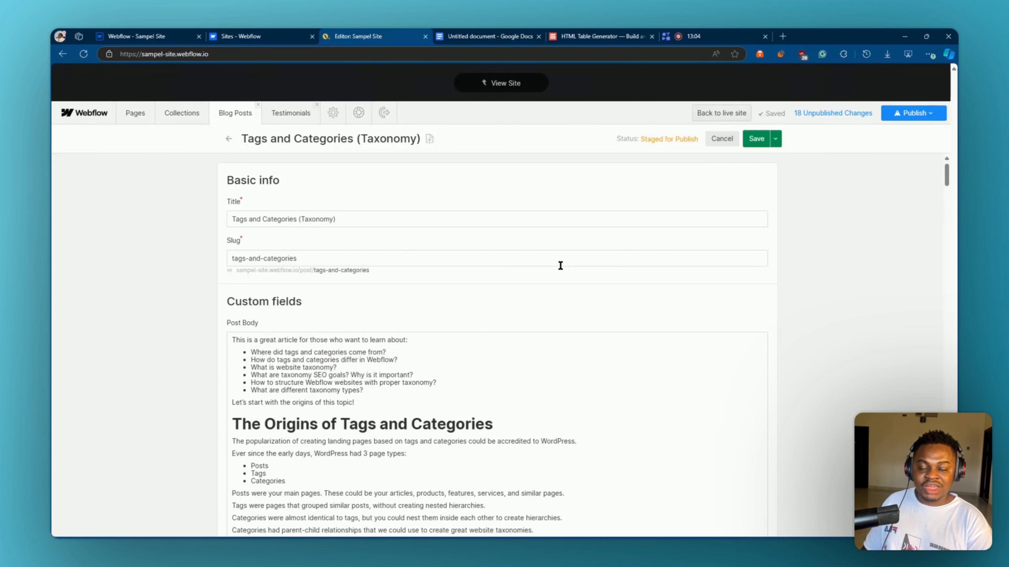